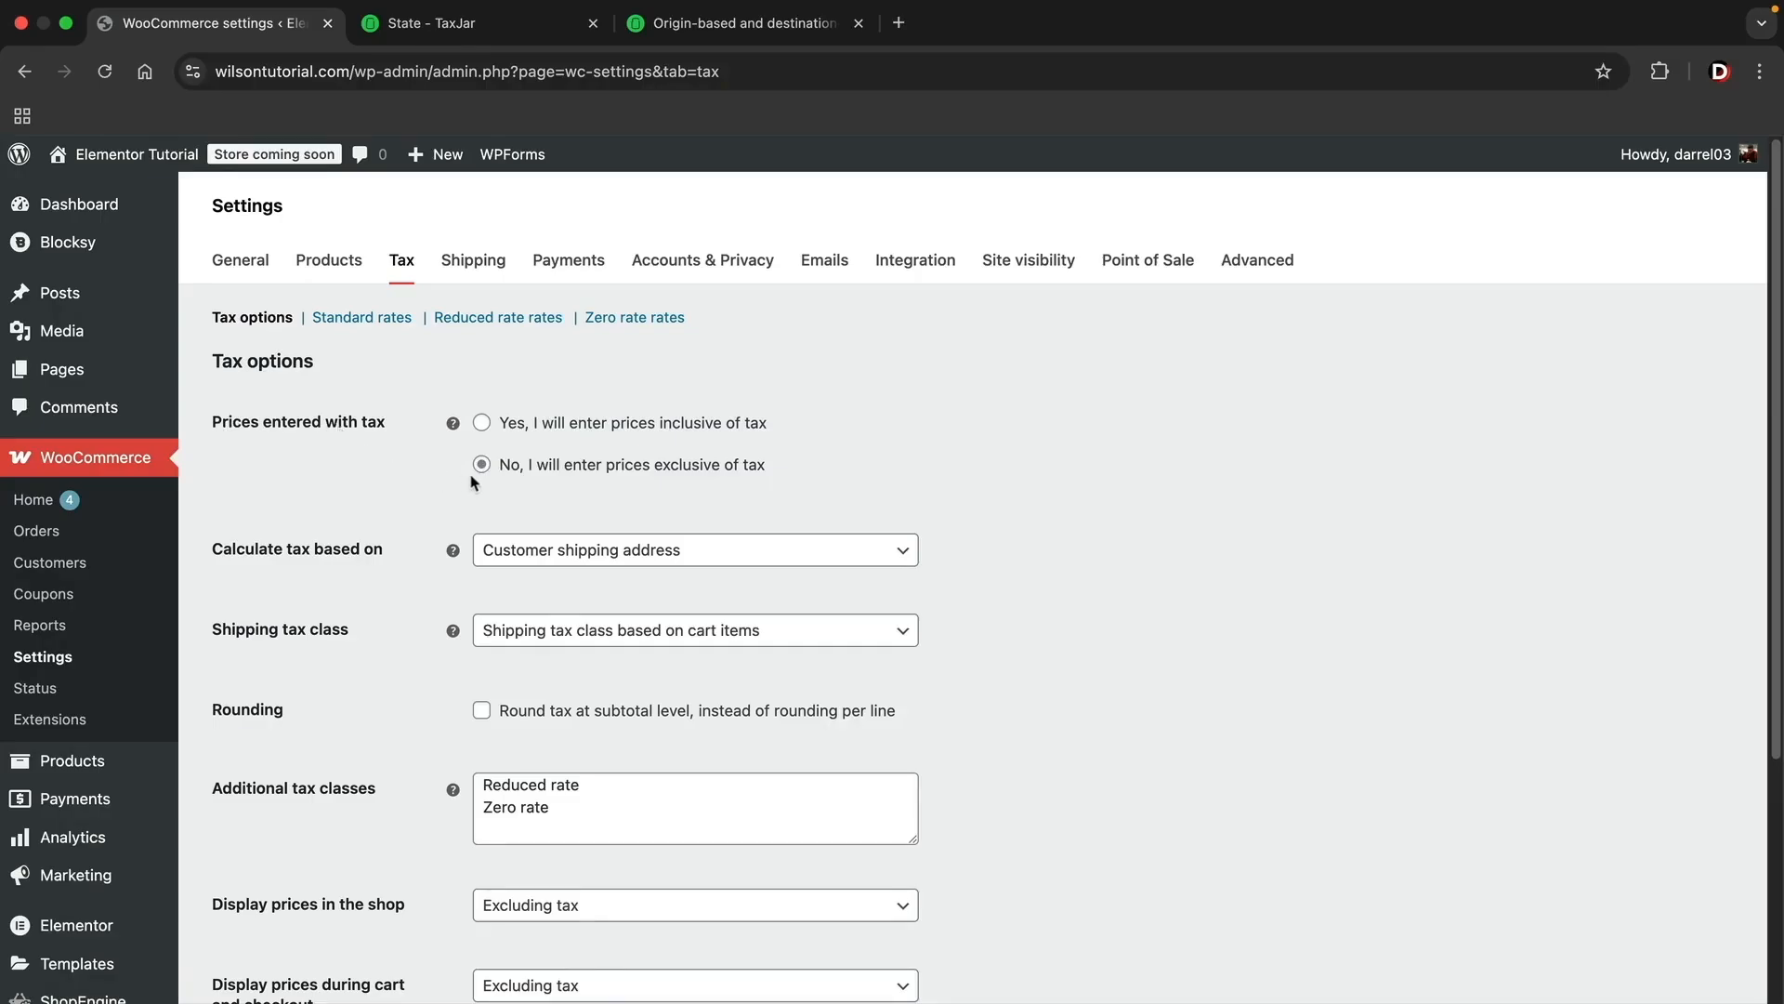
# Step: Set the address used for calculating tax to Shop base address in the tax options
pyautogui.moveTo(504, 463); pyautogui.dragTo(784, 472)
pyautogui.click(785, 474)
pyautogui.click(561, 552)
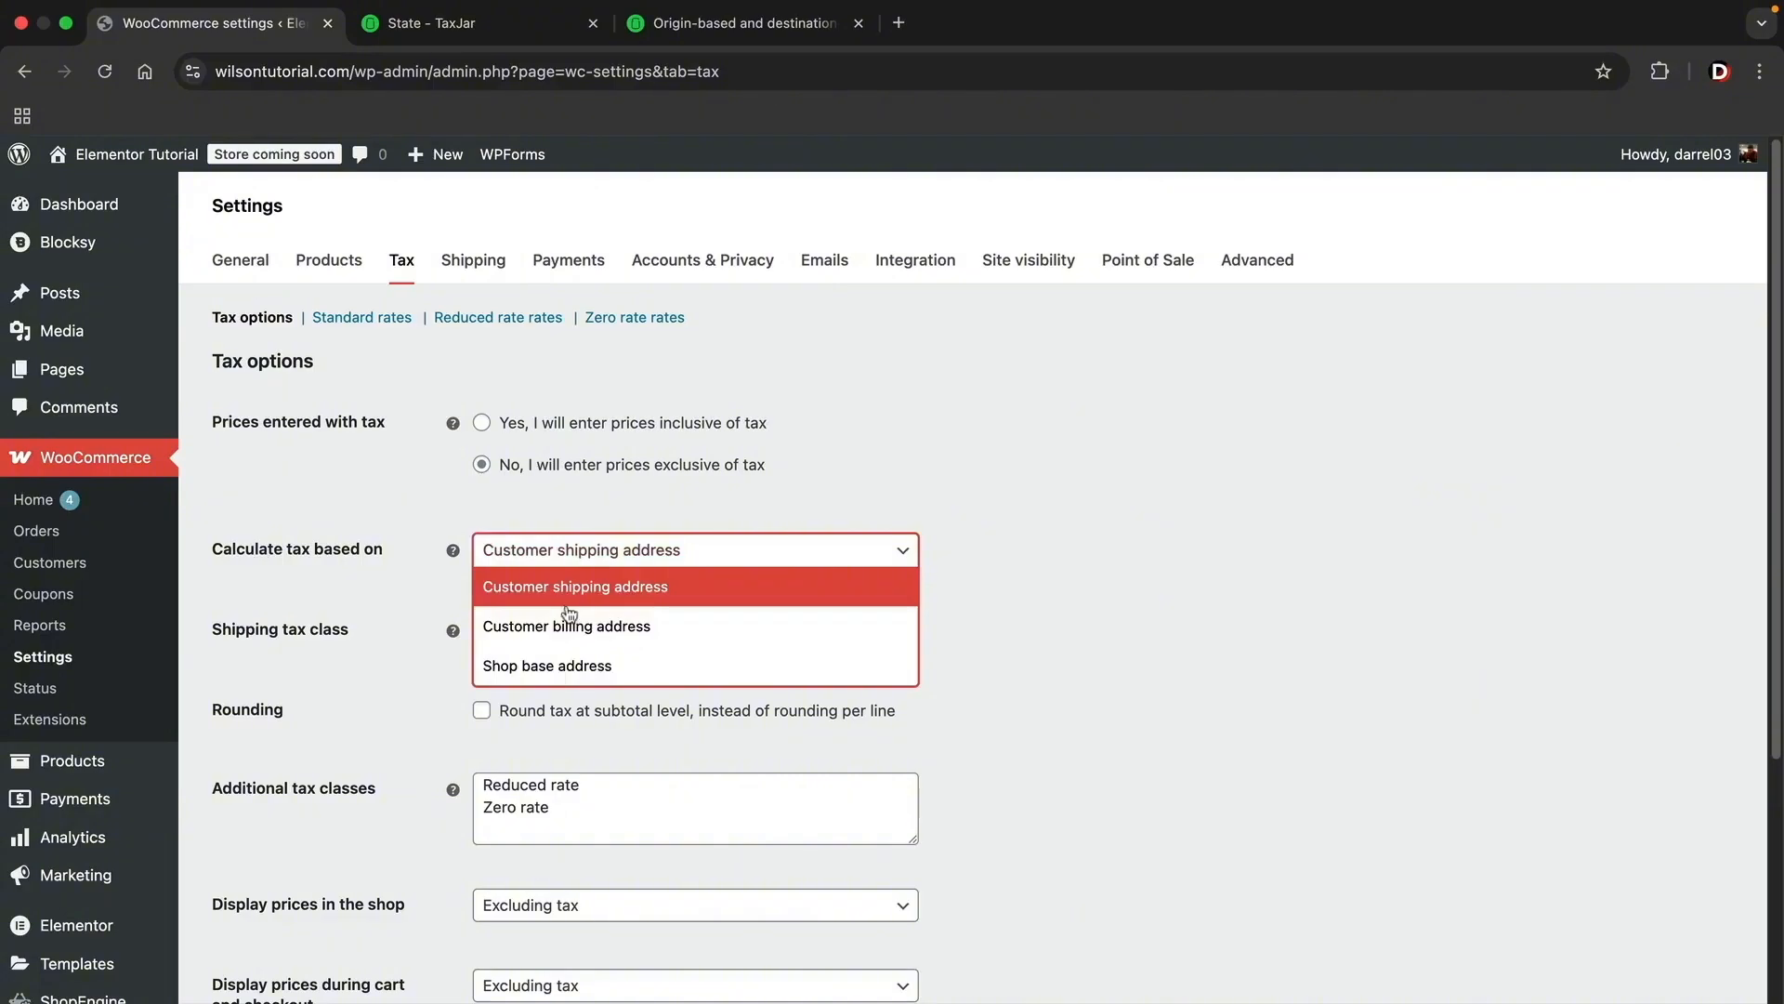
pyautogui.click(577, 668)
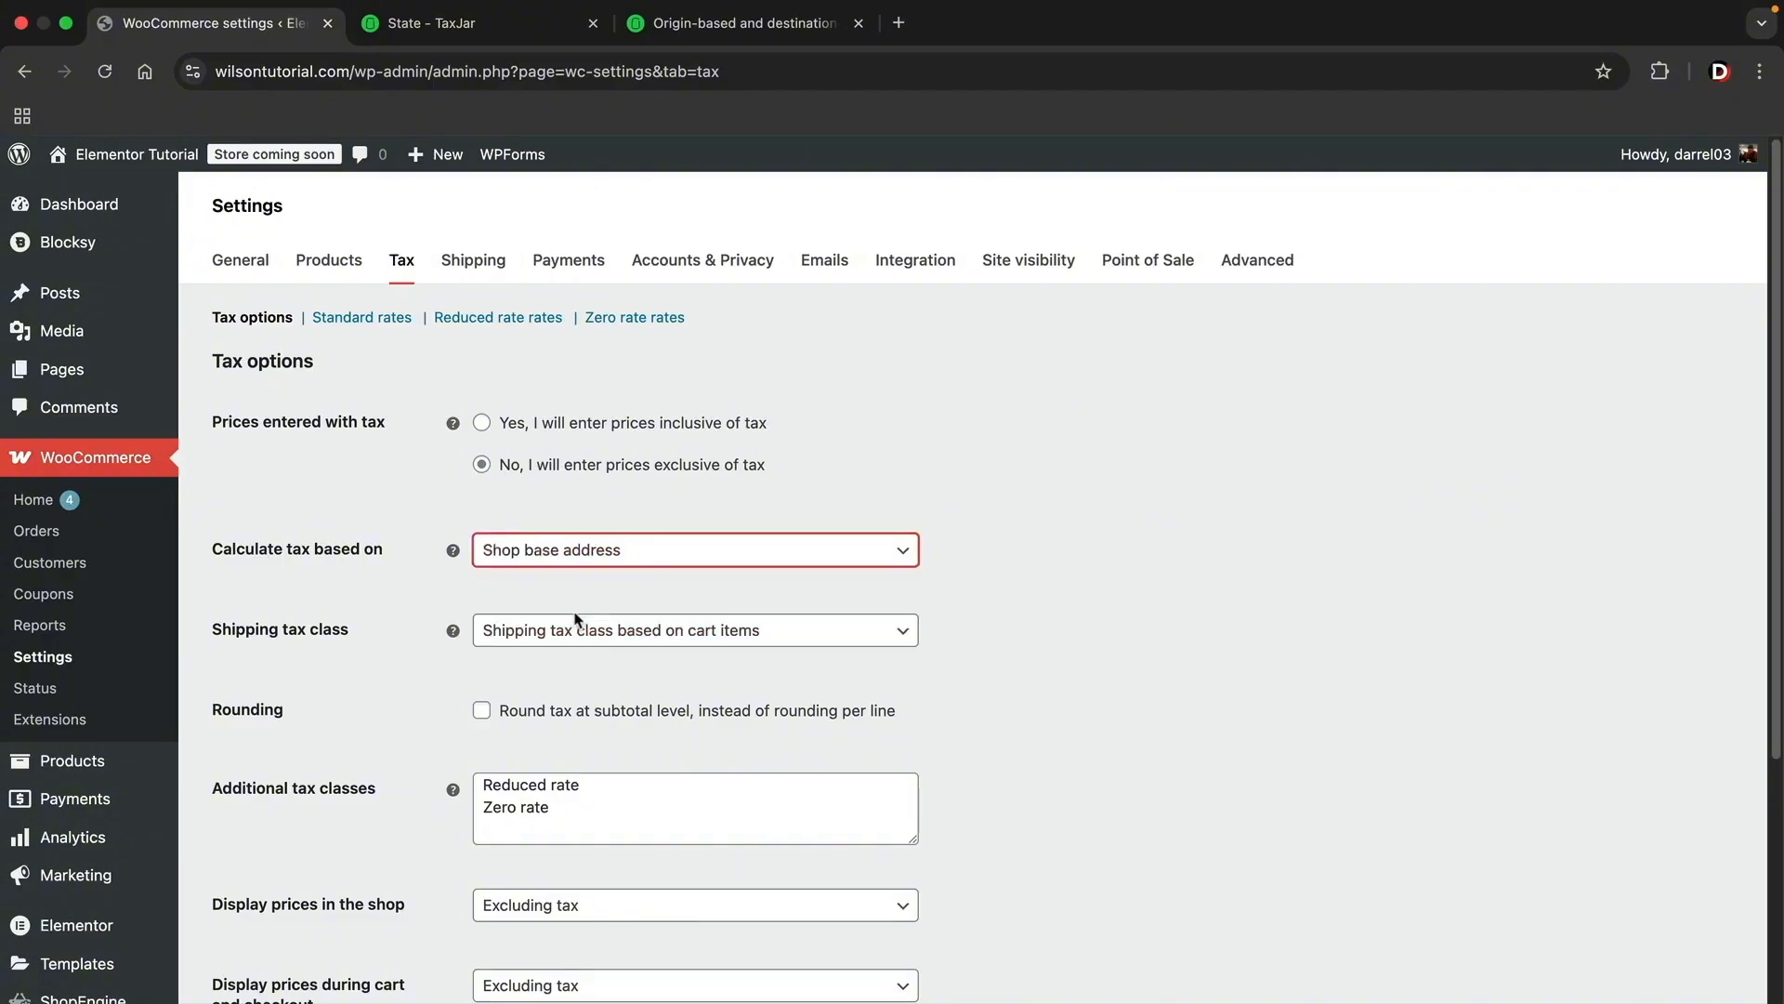
# Step: Examine TaxJar's list of origin-based sales tax states and California's entry on its state sales tax map
pyautogui.click(750, 26)
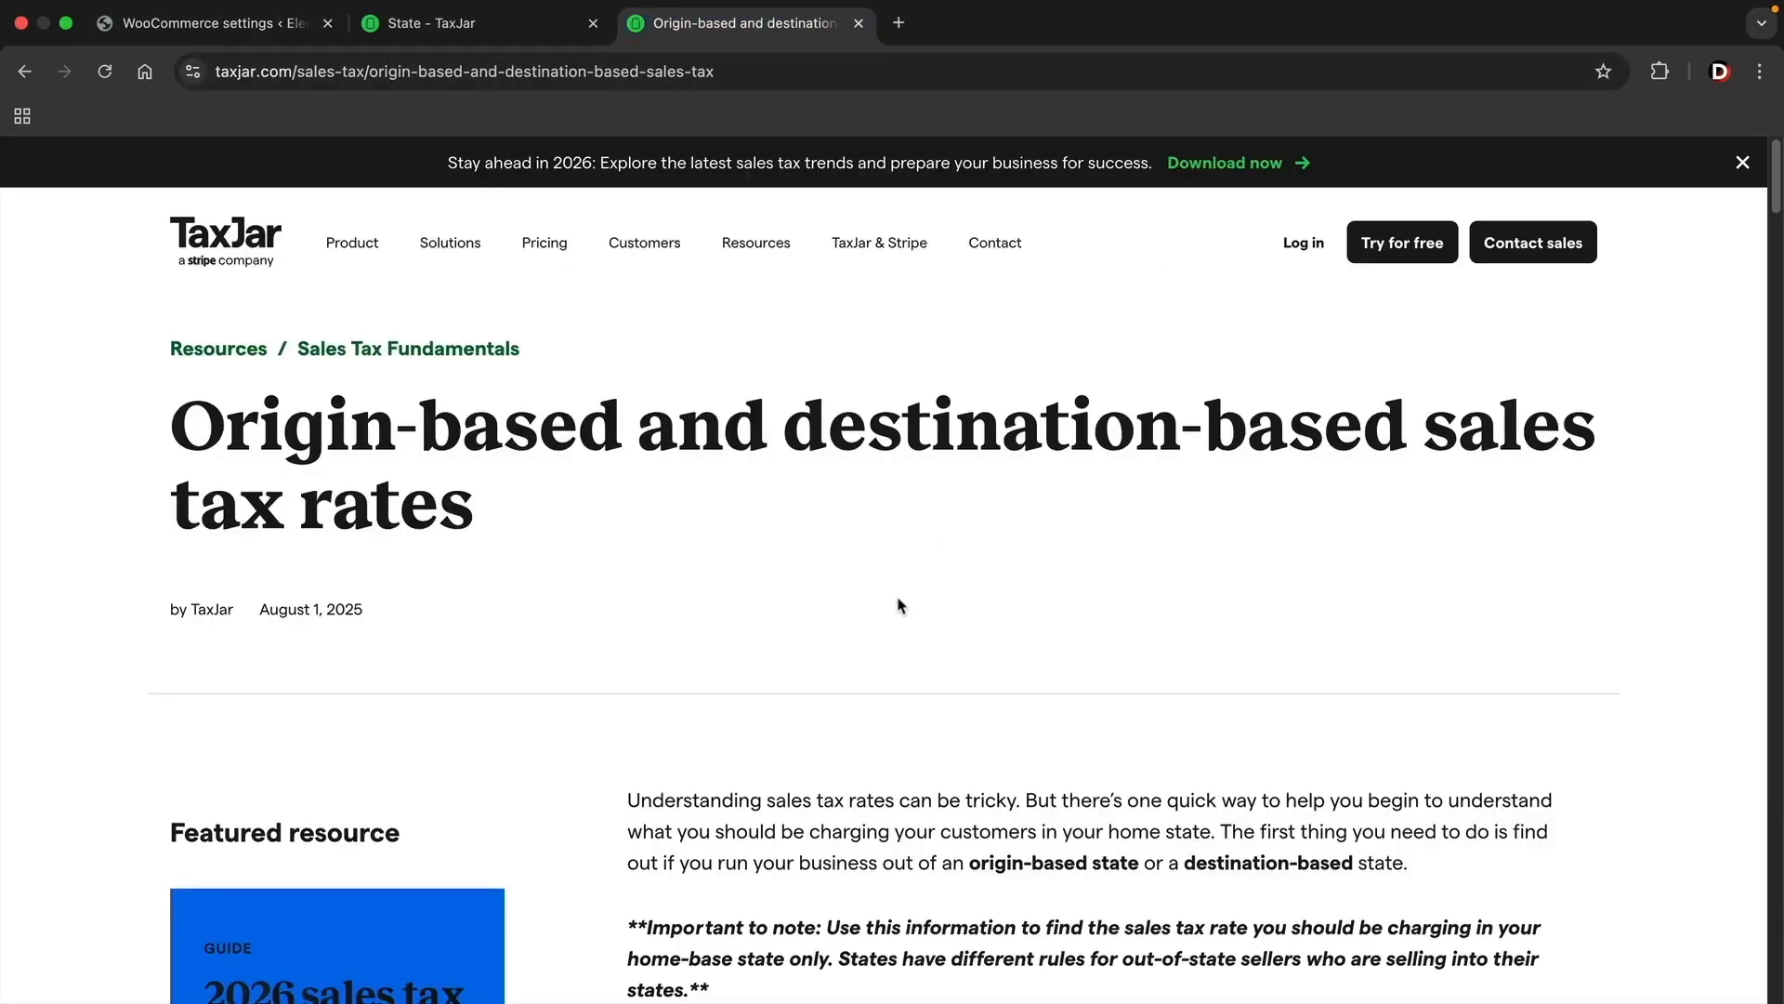
pyautogui.scroll(-5, 899, 606)
pyautogui.scroll(-8, 898, 606)
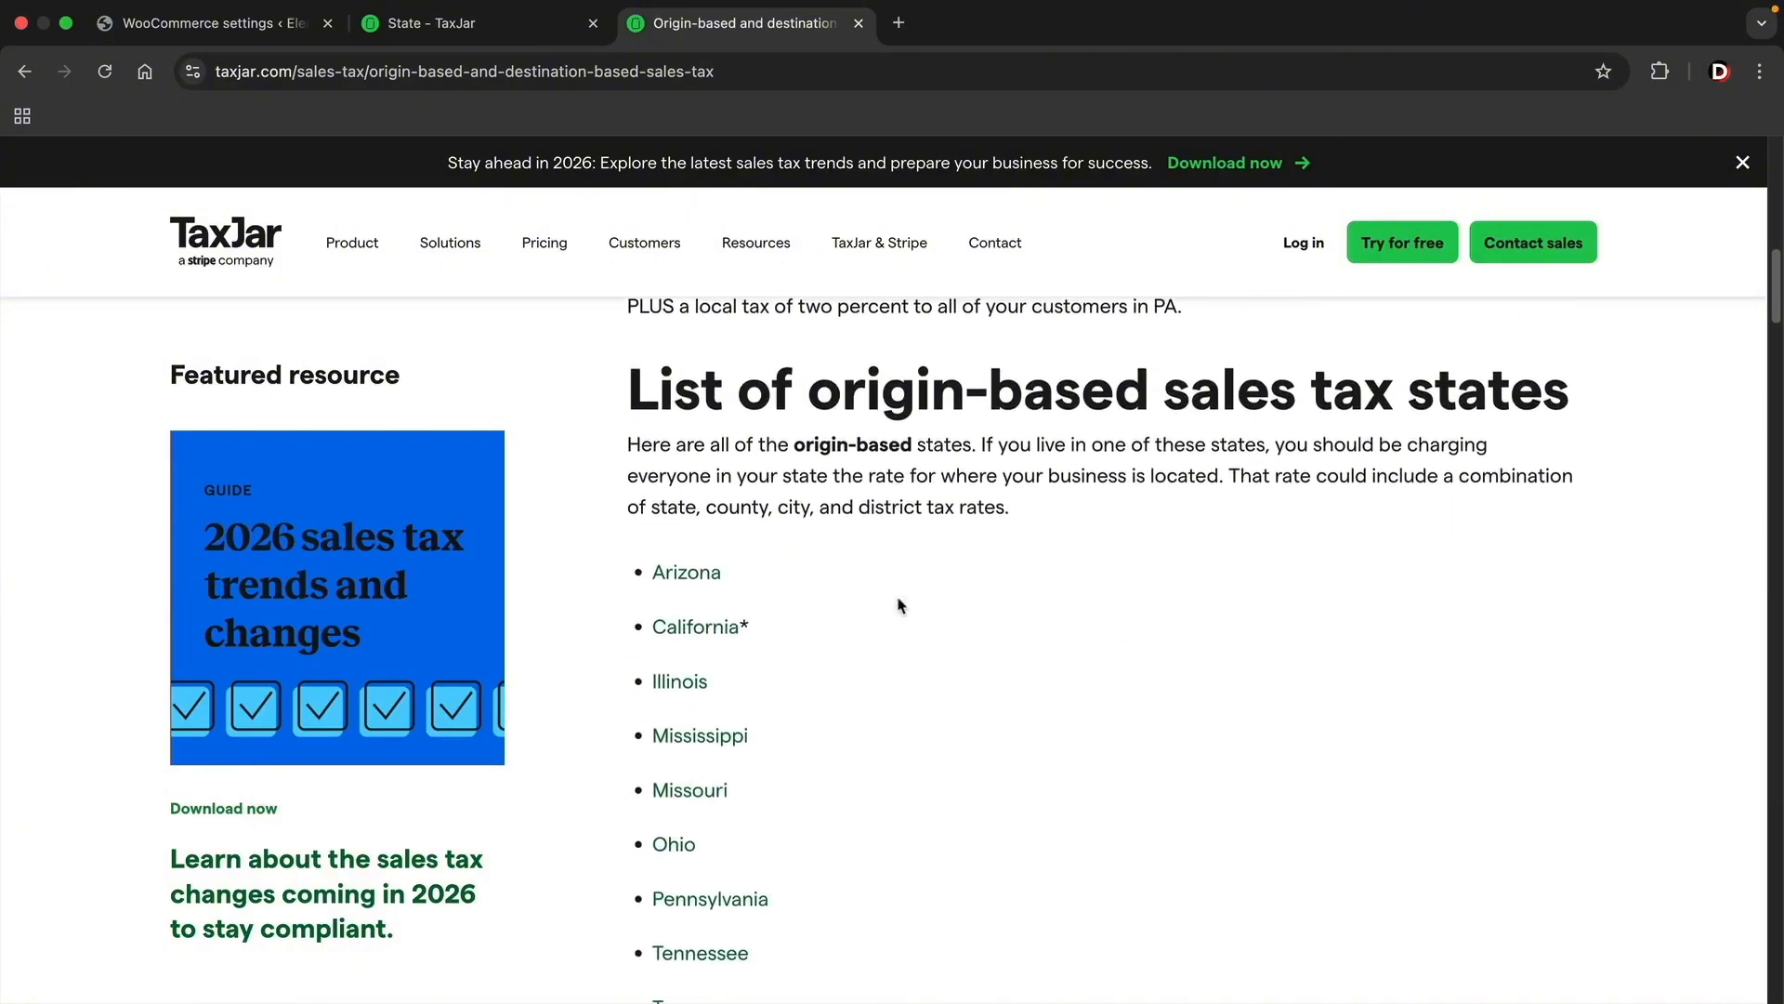
pyautogui.scroll(-2, 899, 606)
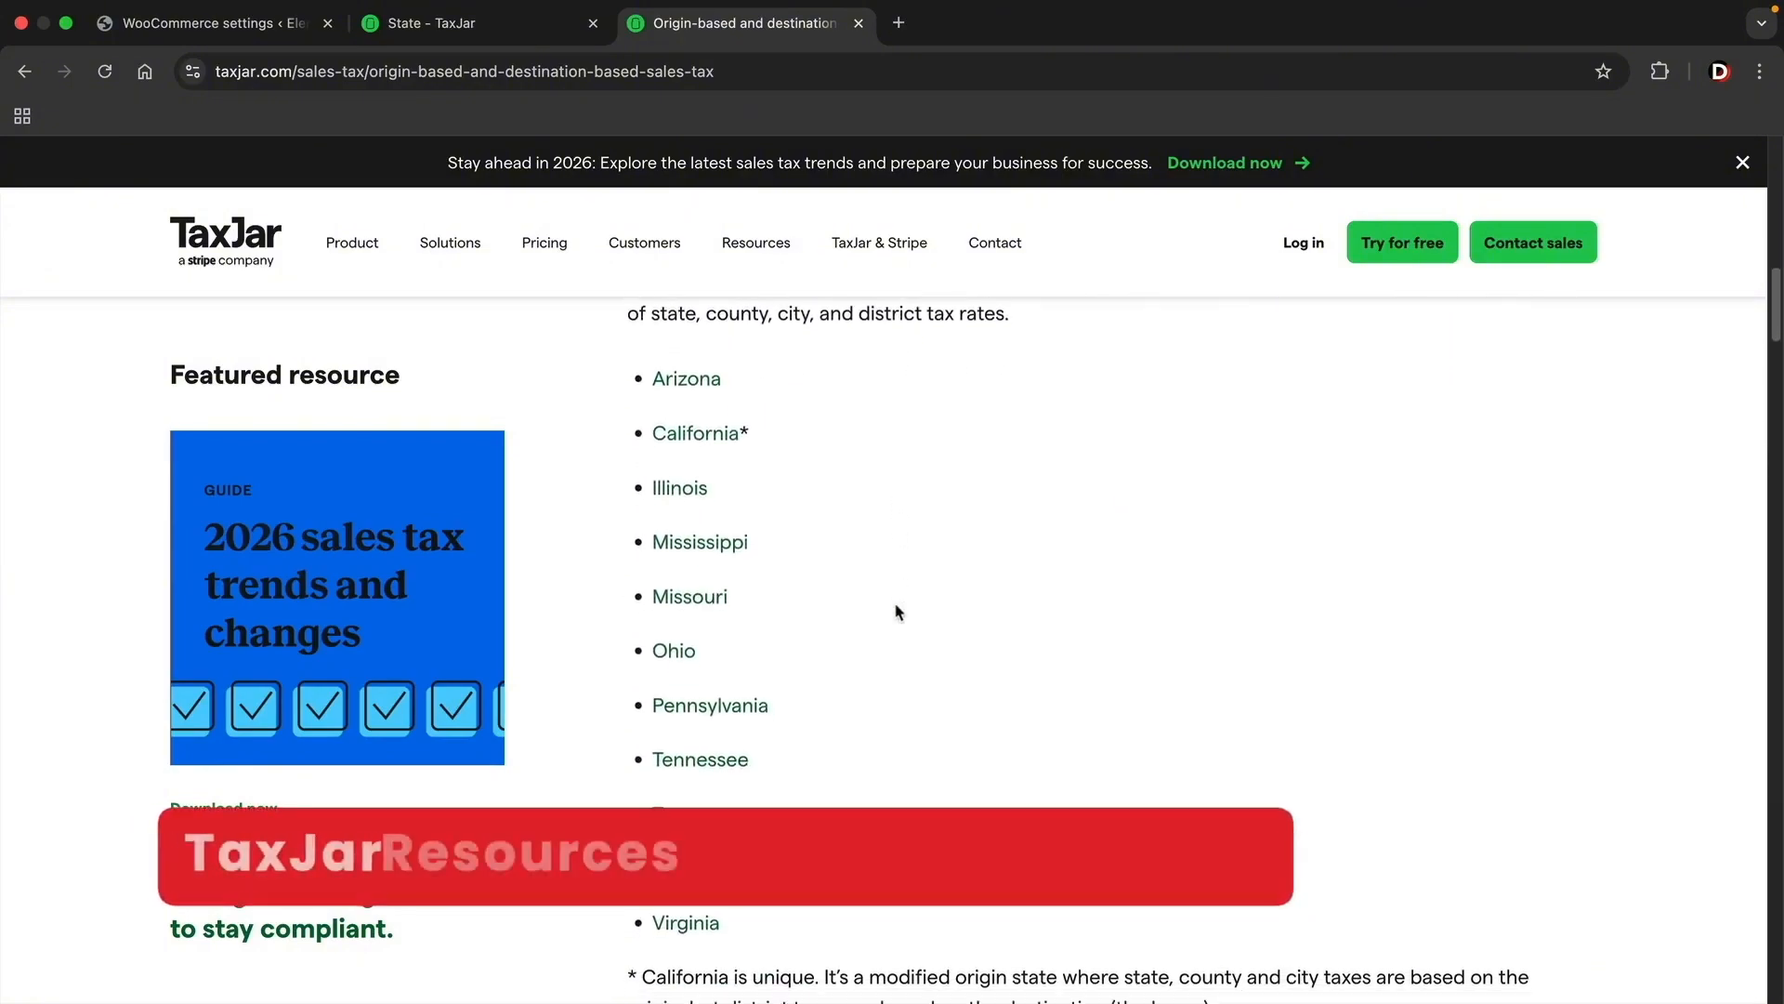
pyautogui.scroll(2, 898, 612)
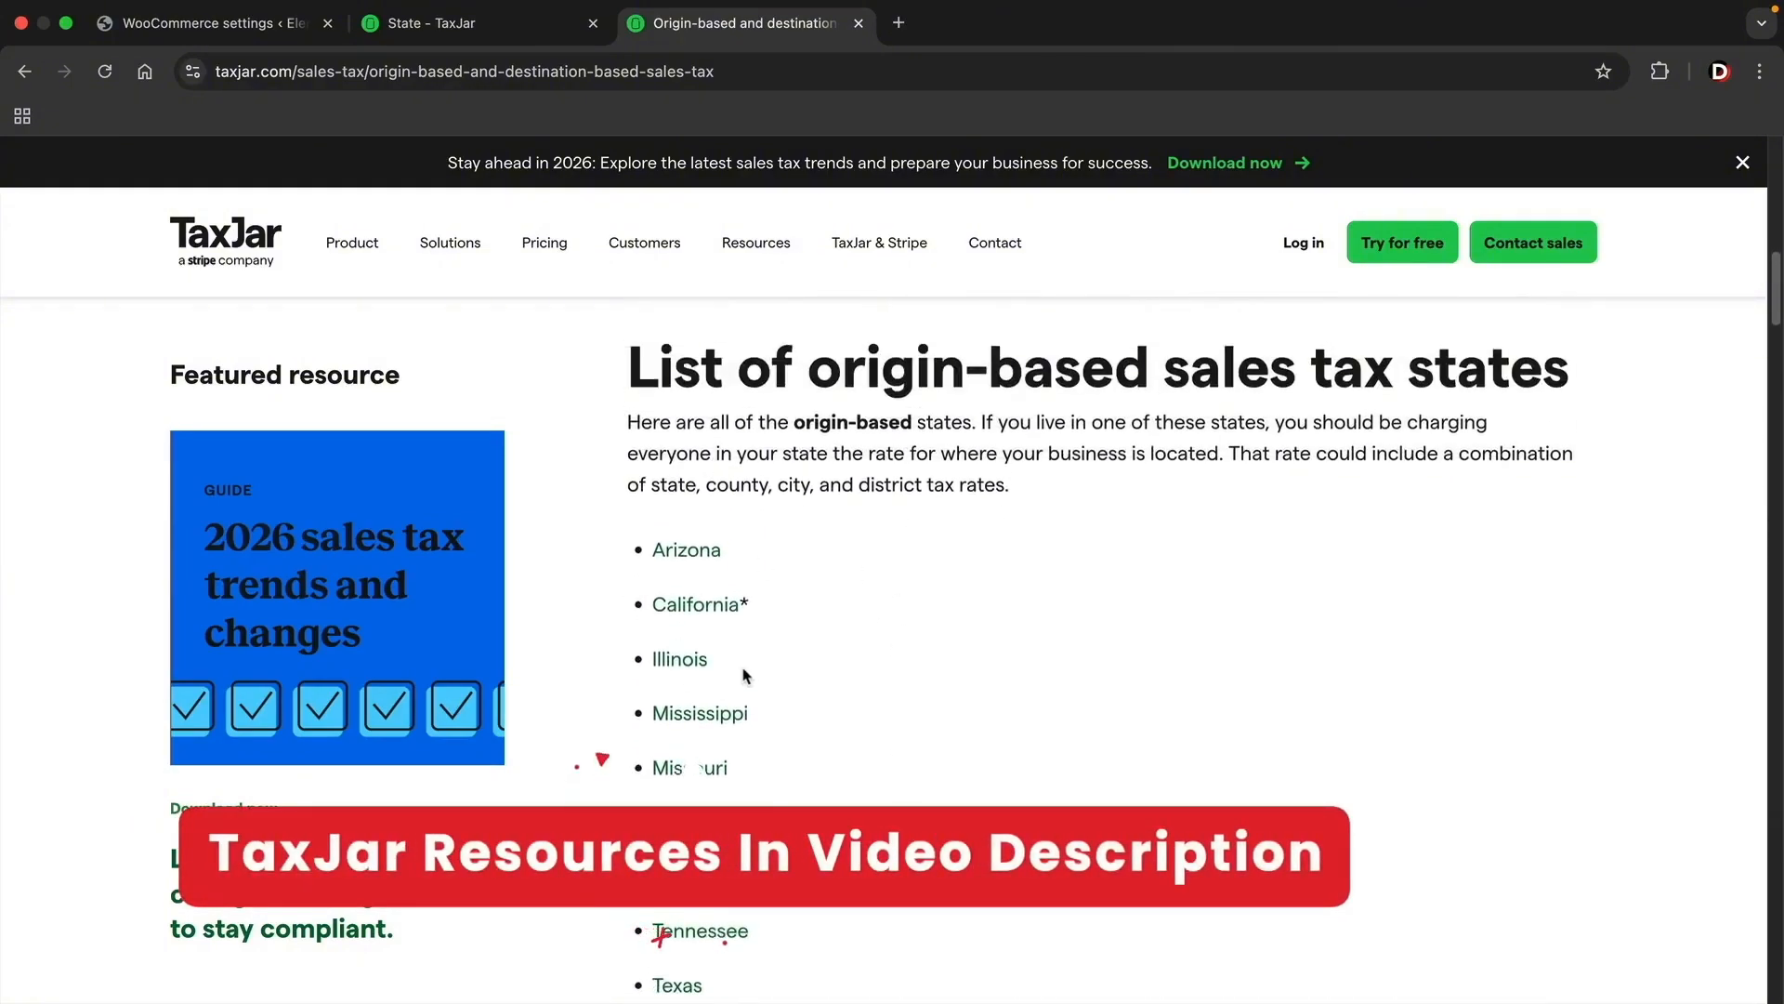
pyautogui.moveTo(805, 381); pyautogui.dragTo(1146, 381)
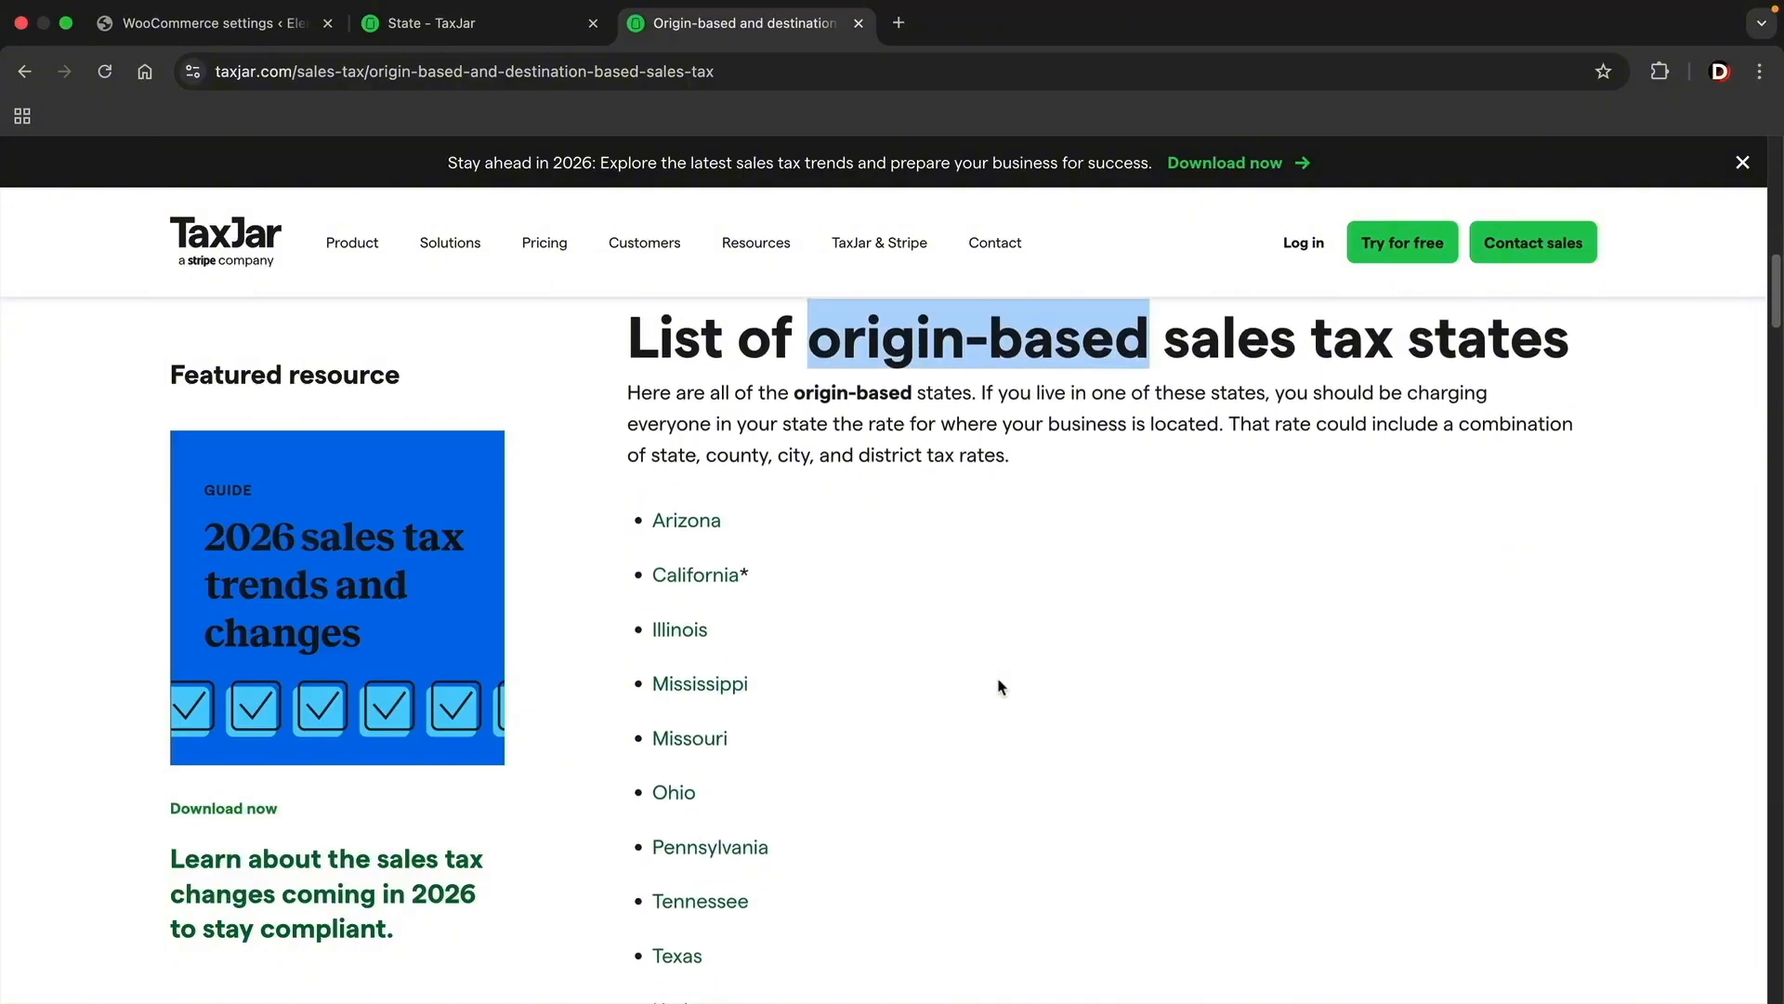
pyautogui.scroll(-1, 995, 684)
pyautogui.scroll(-1, 715, 614)
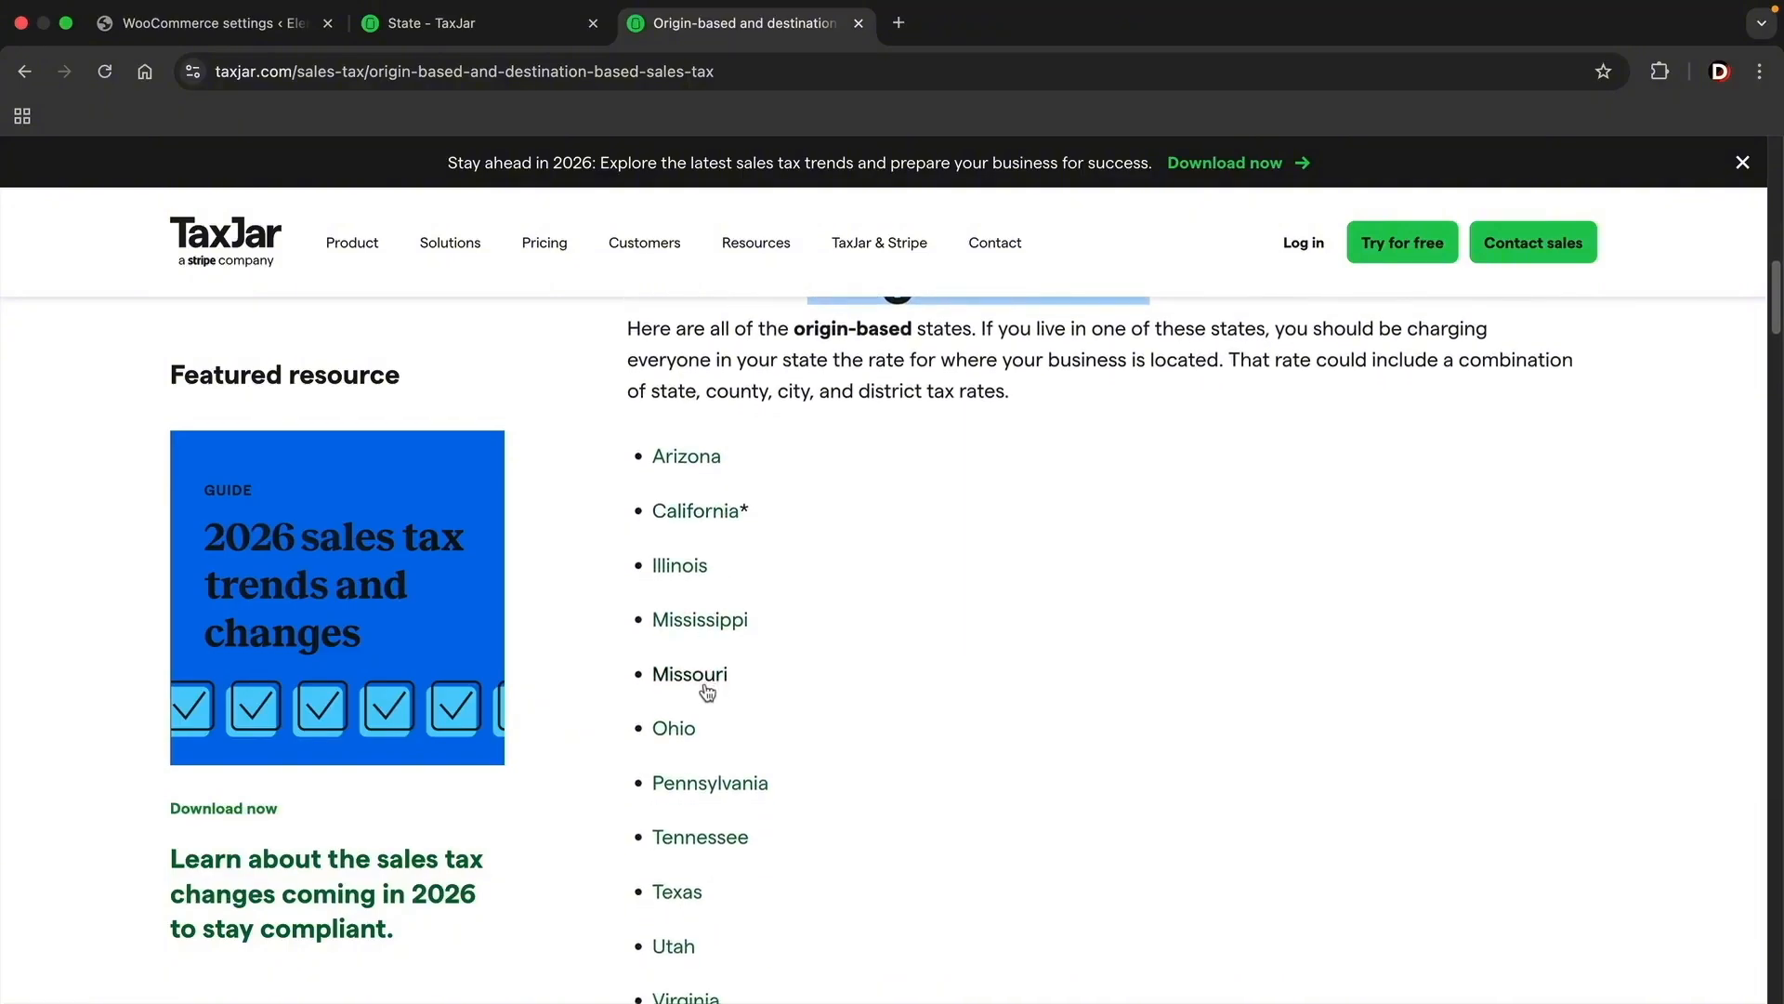
pyautogui.scroll(-1, 697, 734)
pyautogui.scroll(-1, 714, 811)
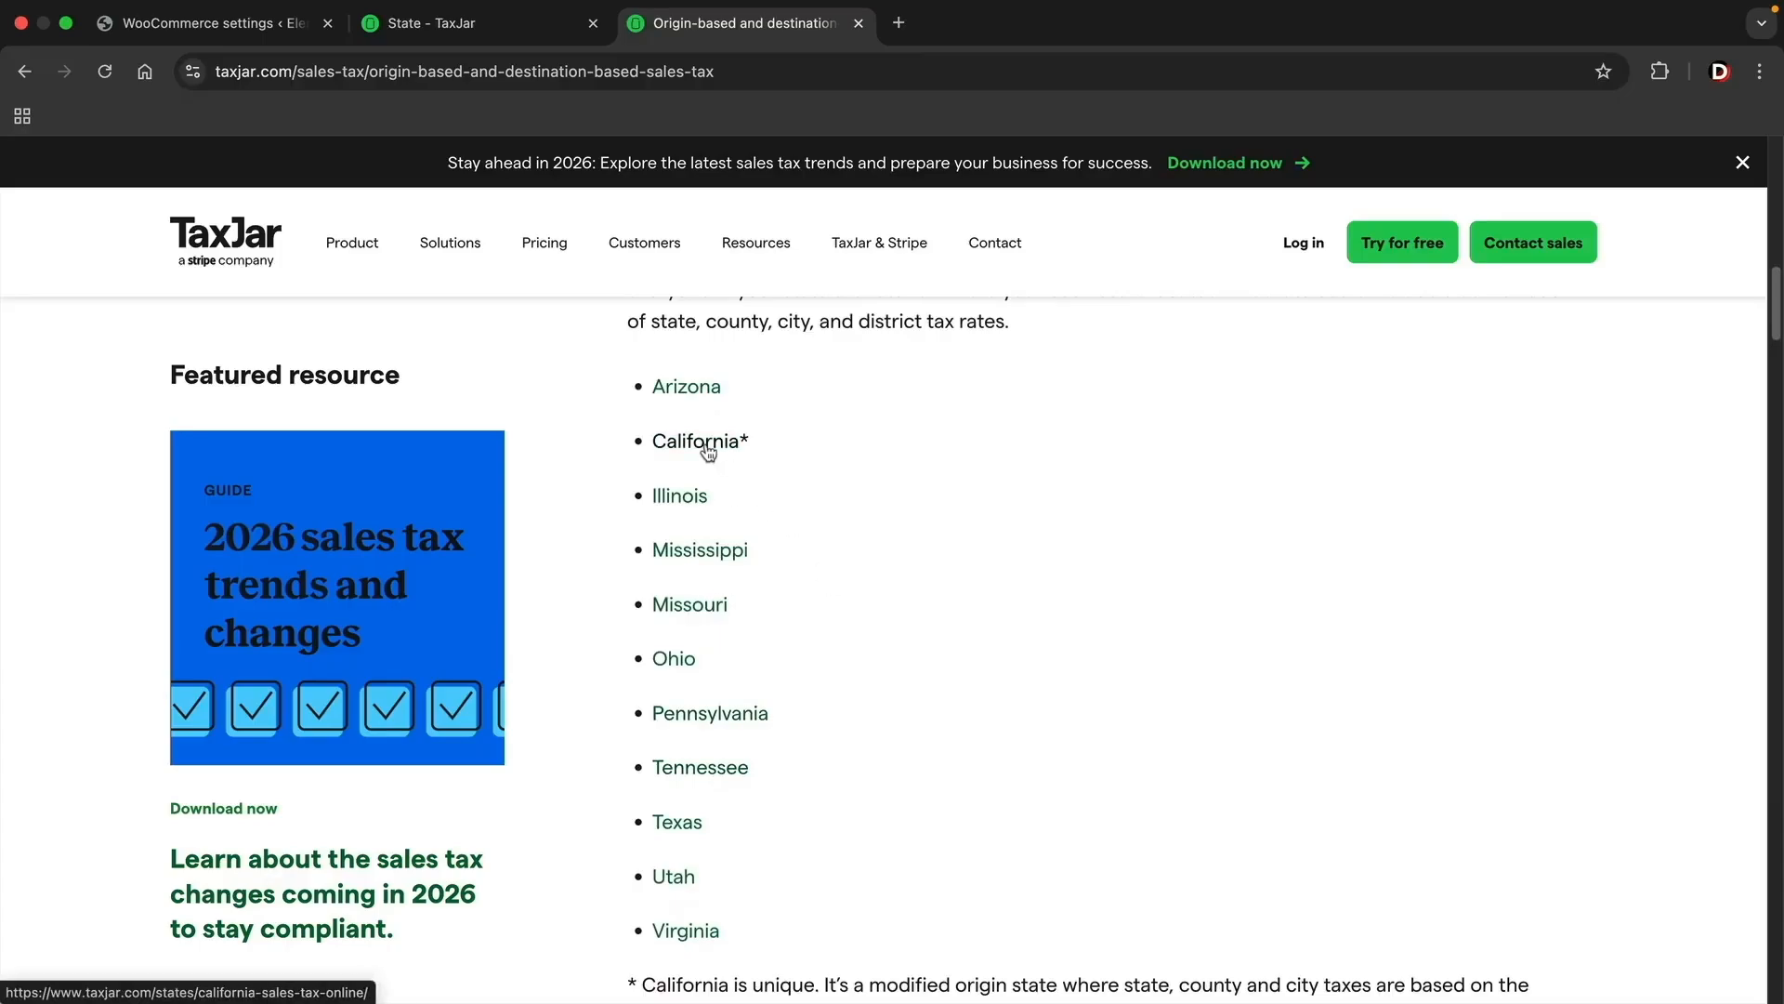
pyautogui.click(515, 28)
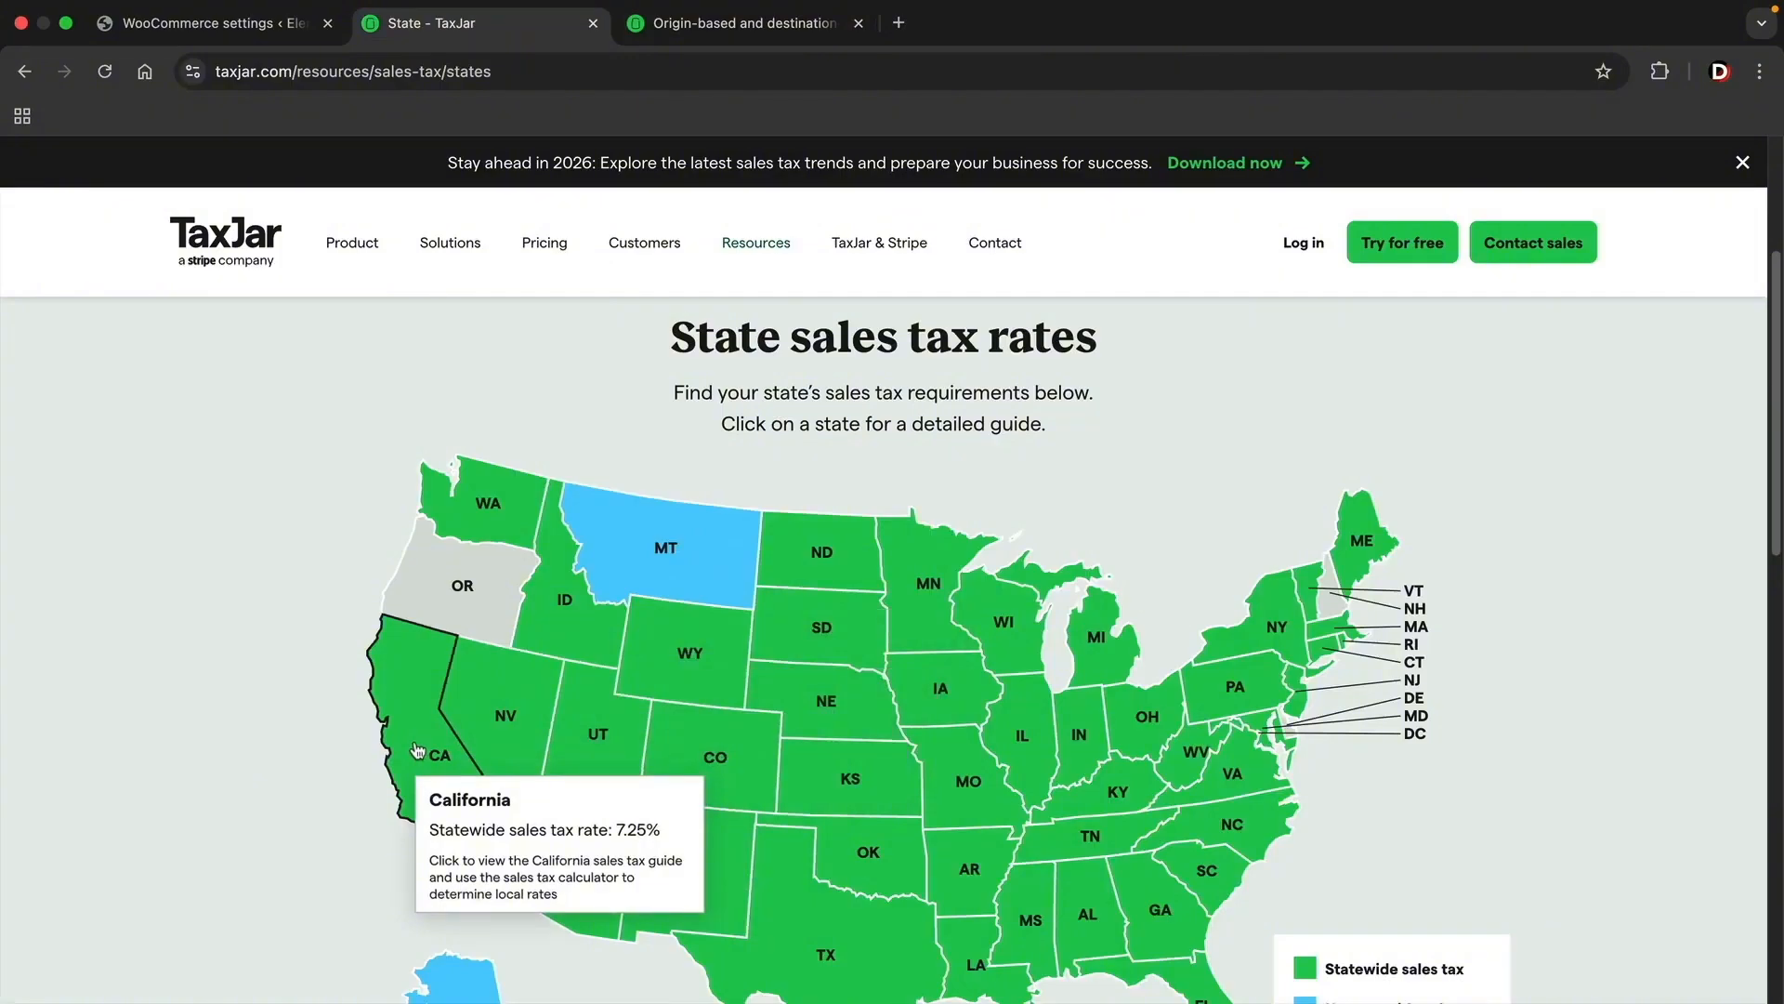
pyautogui.click(279, 23)
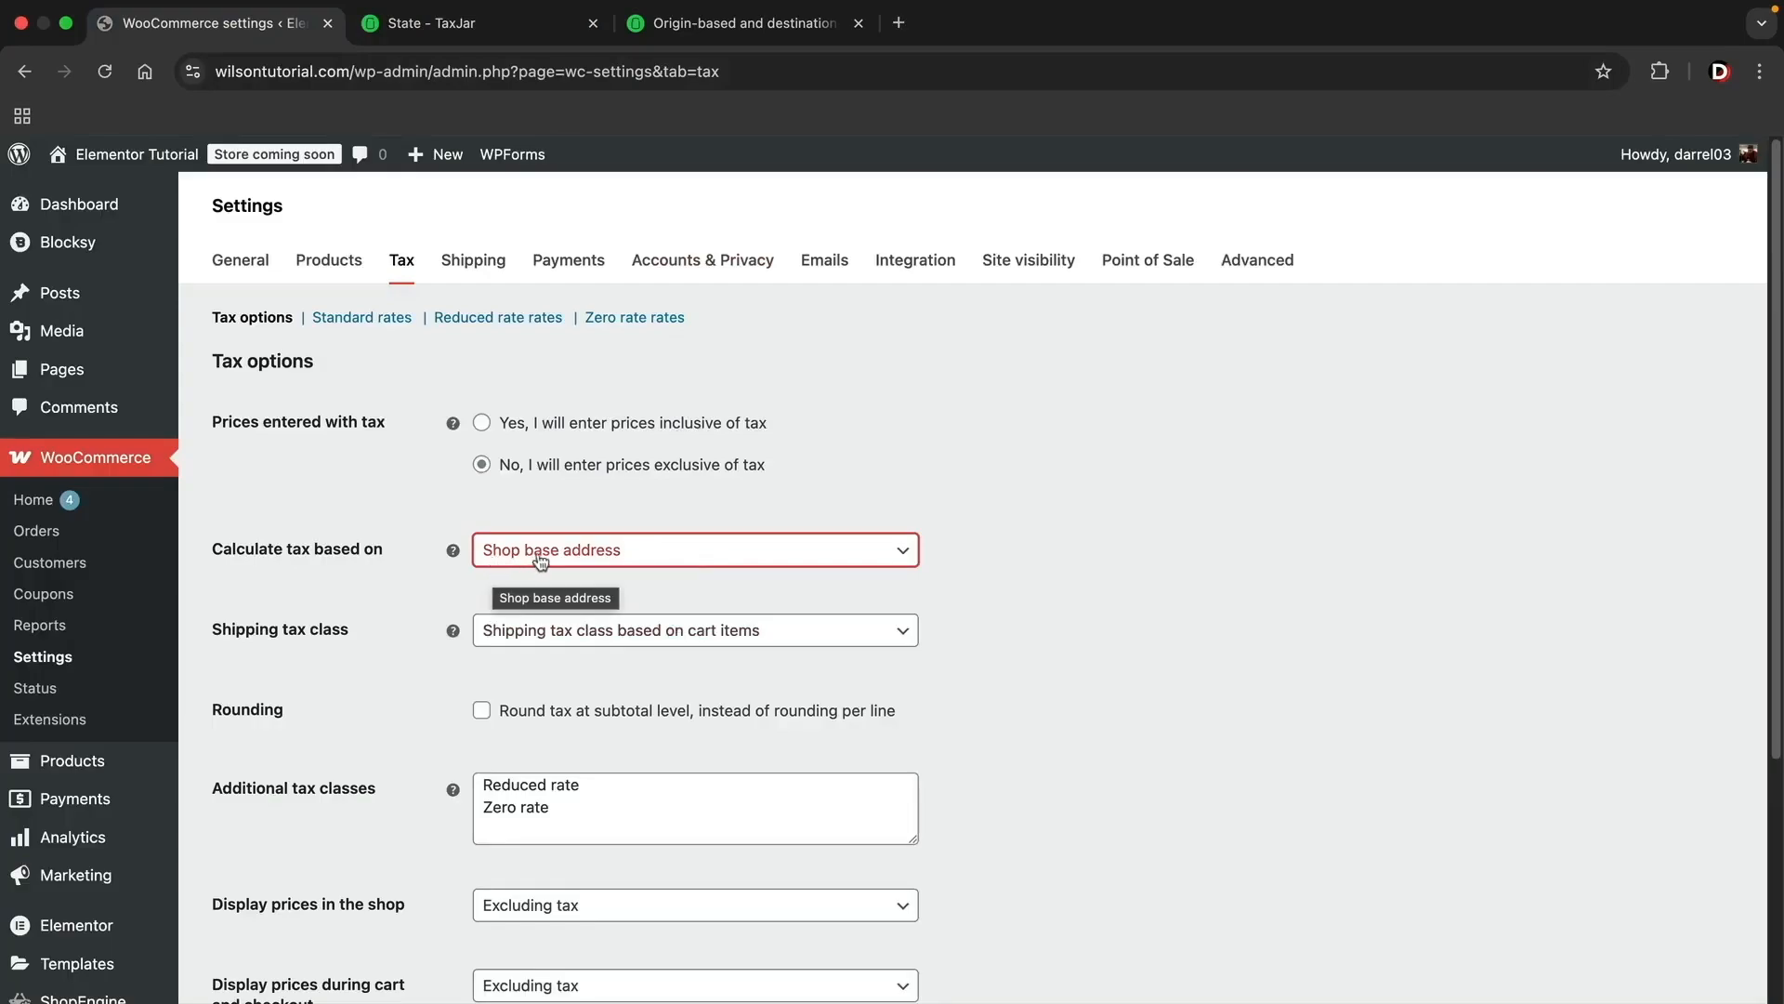
# Step: Consult TaxJar's list of destination-based states and set the WooCommerce tax calculation to use Customer shipping address
pyautogui.click(716, 26)
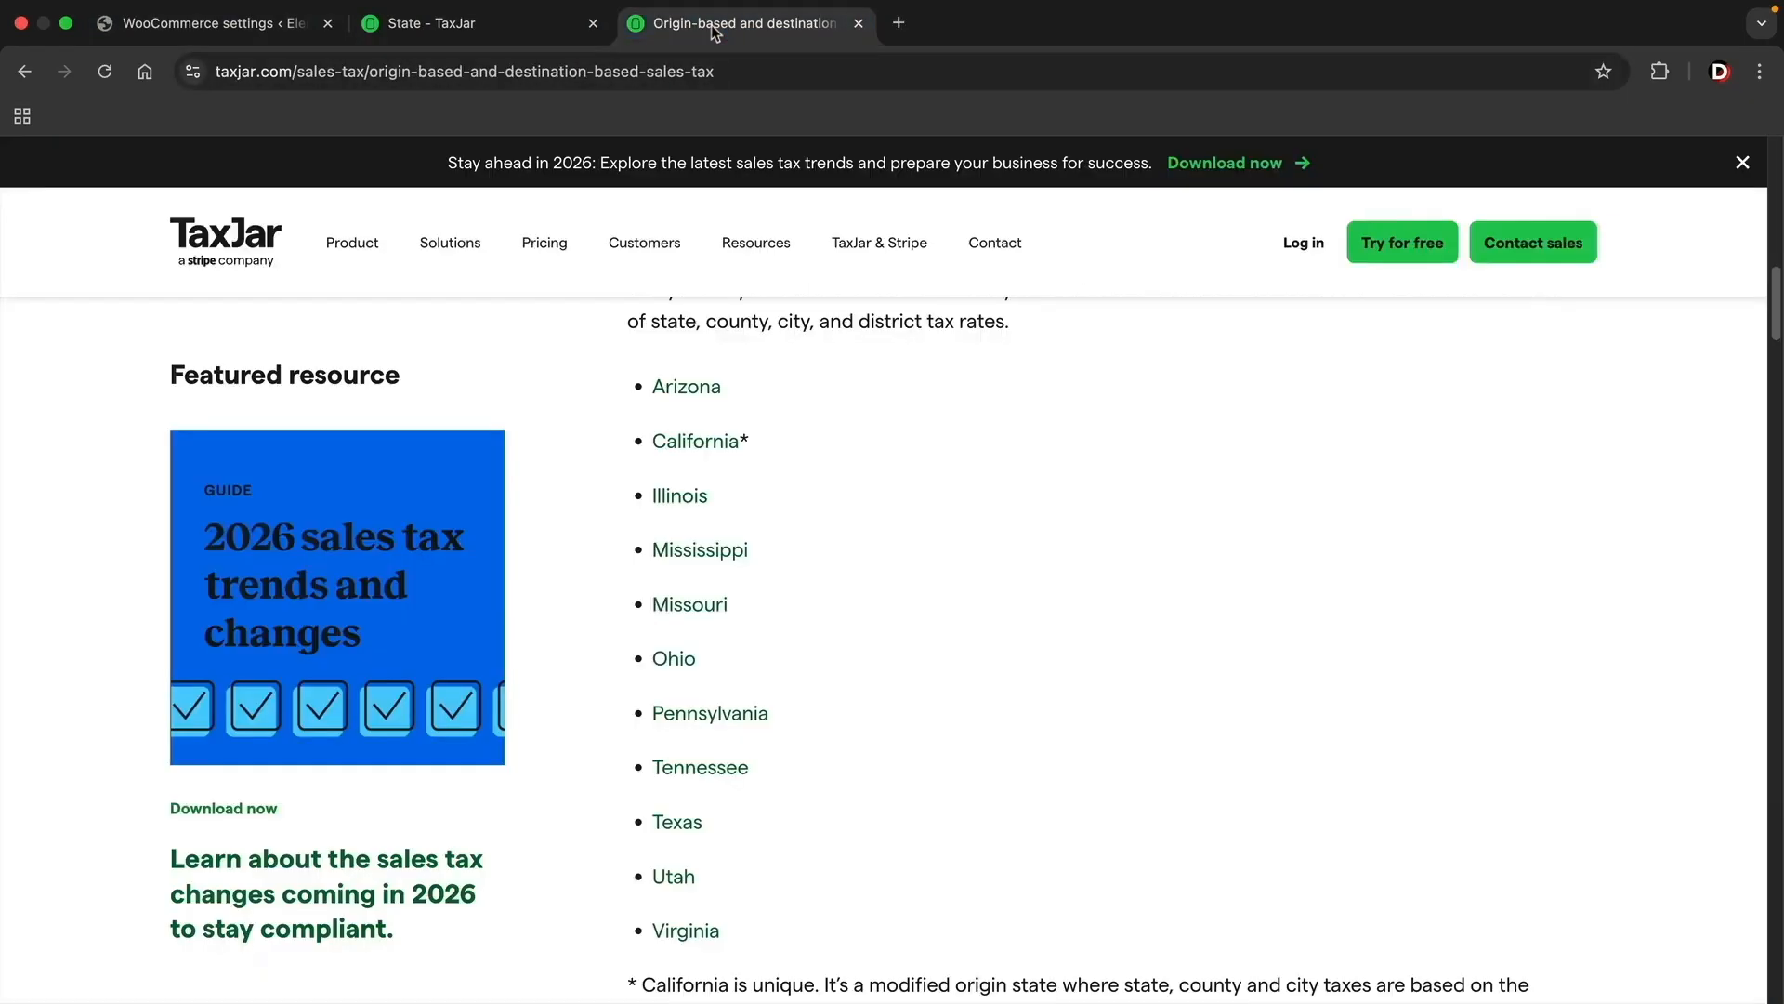
pyautogui.scroll(-5, 920, 521)
pyautogui.scroll(-7, 940, 549)
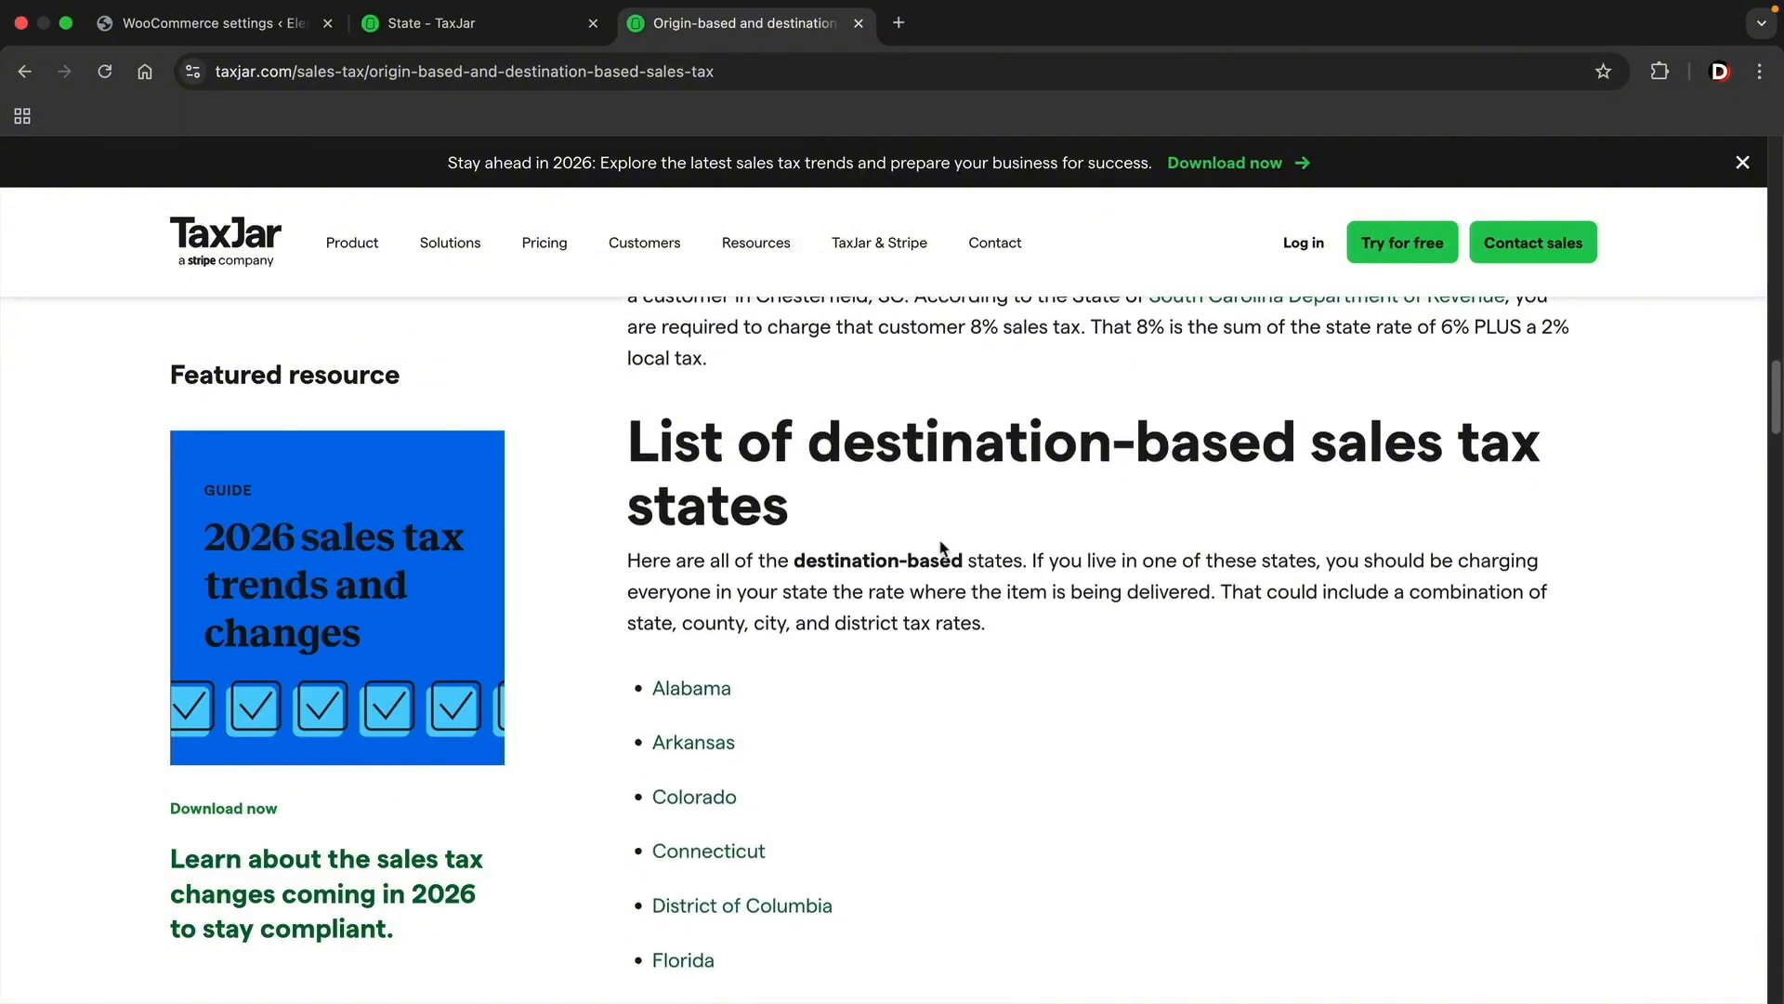
pyautogui.scroll(-1, 991, 710)
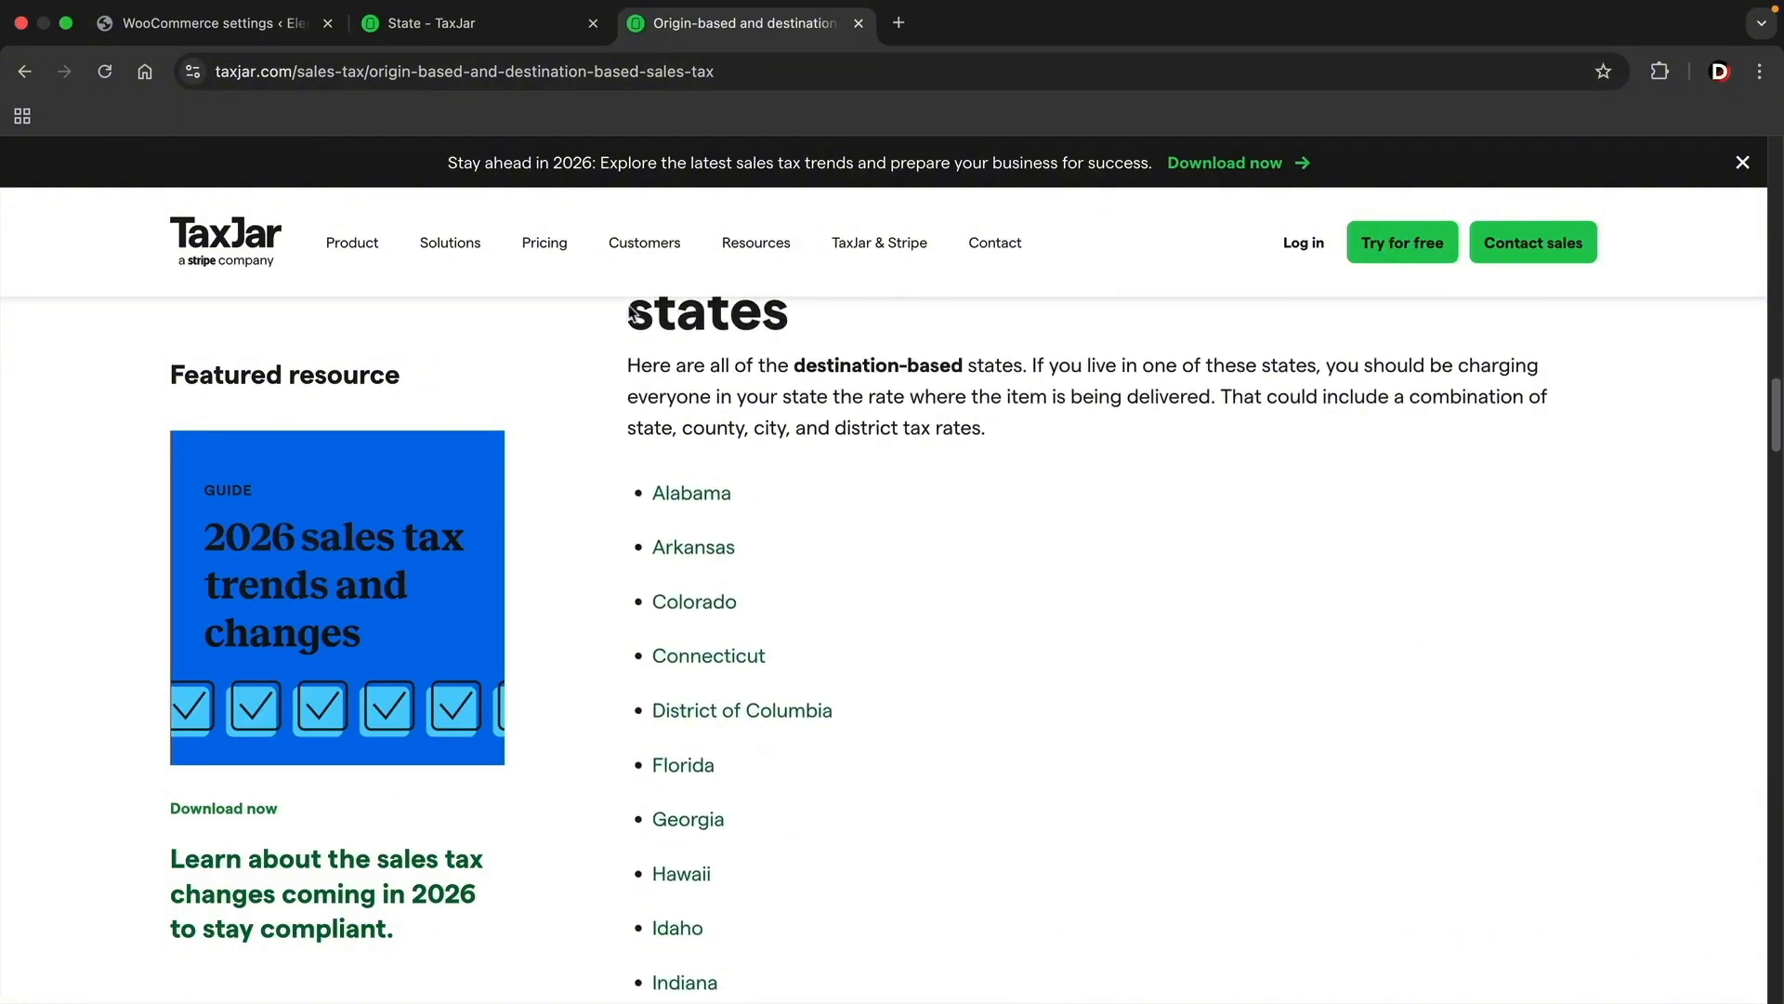
pyautogui.click(204, 22)
pyautogui.click(567, 642)
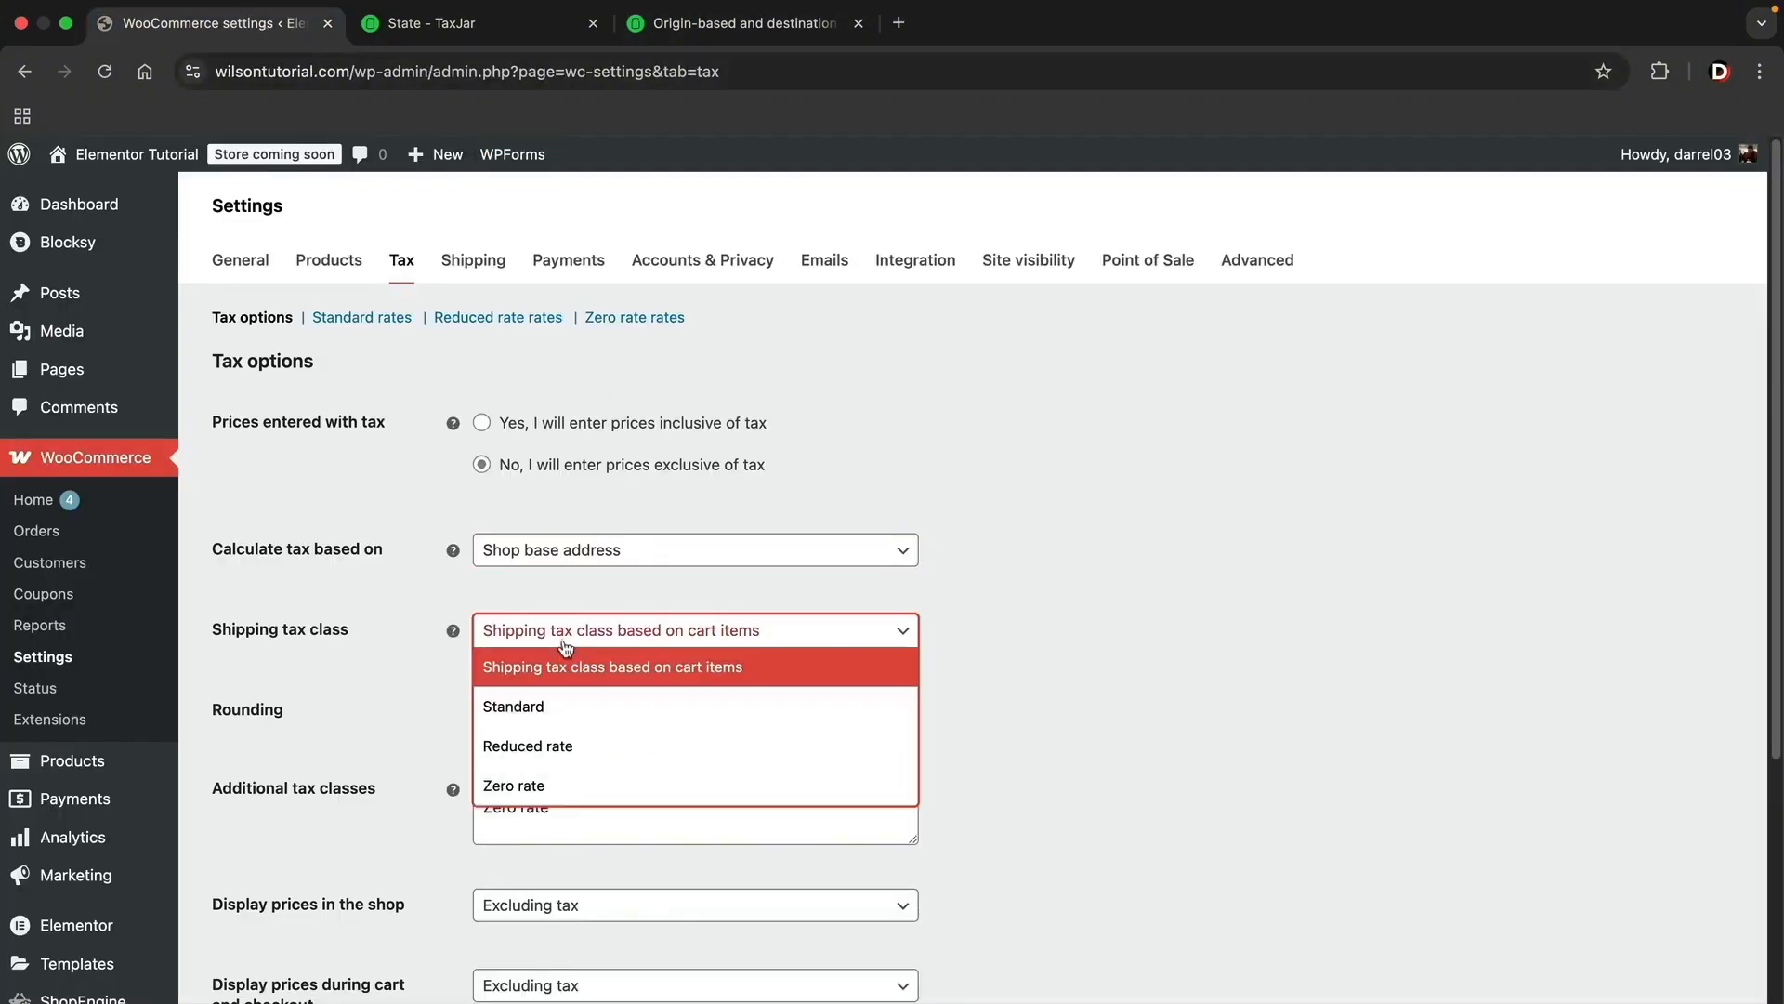
pyautogui.click(571, 594)
pyautogui.click(573, 548)
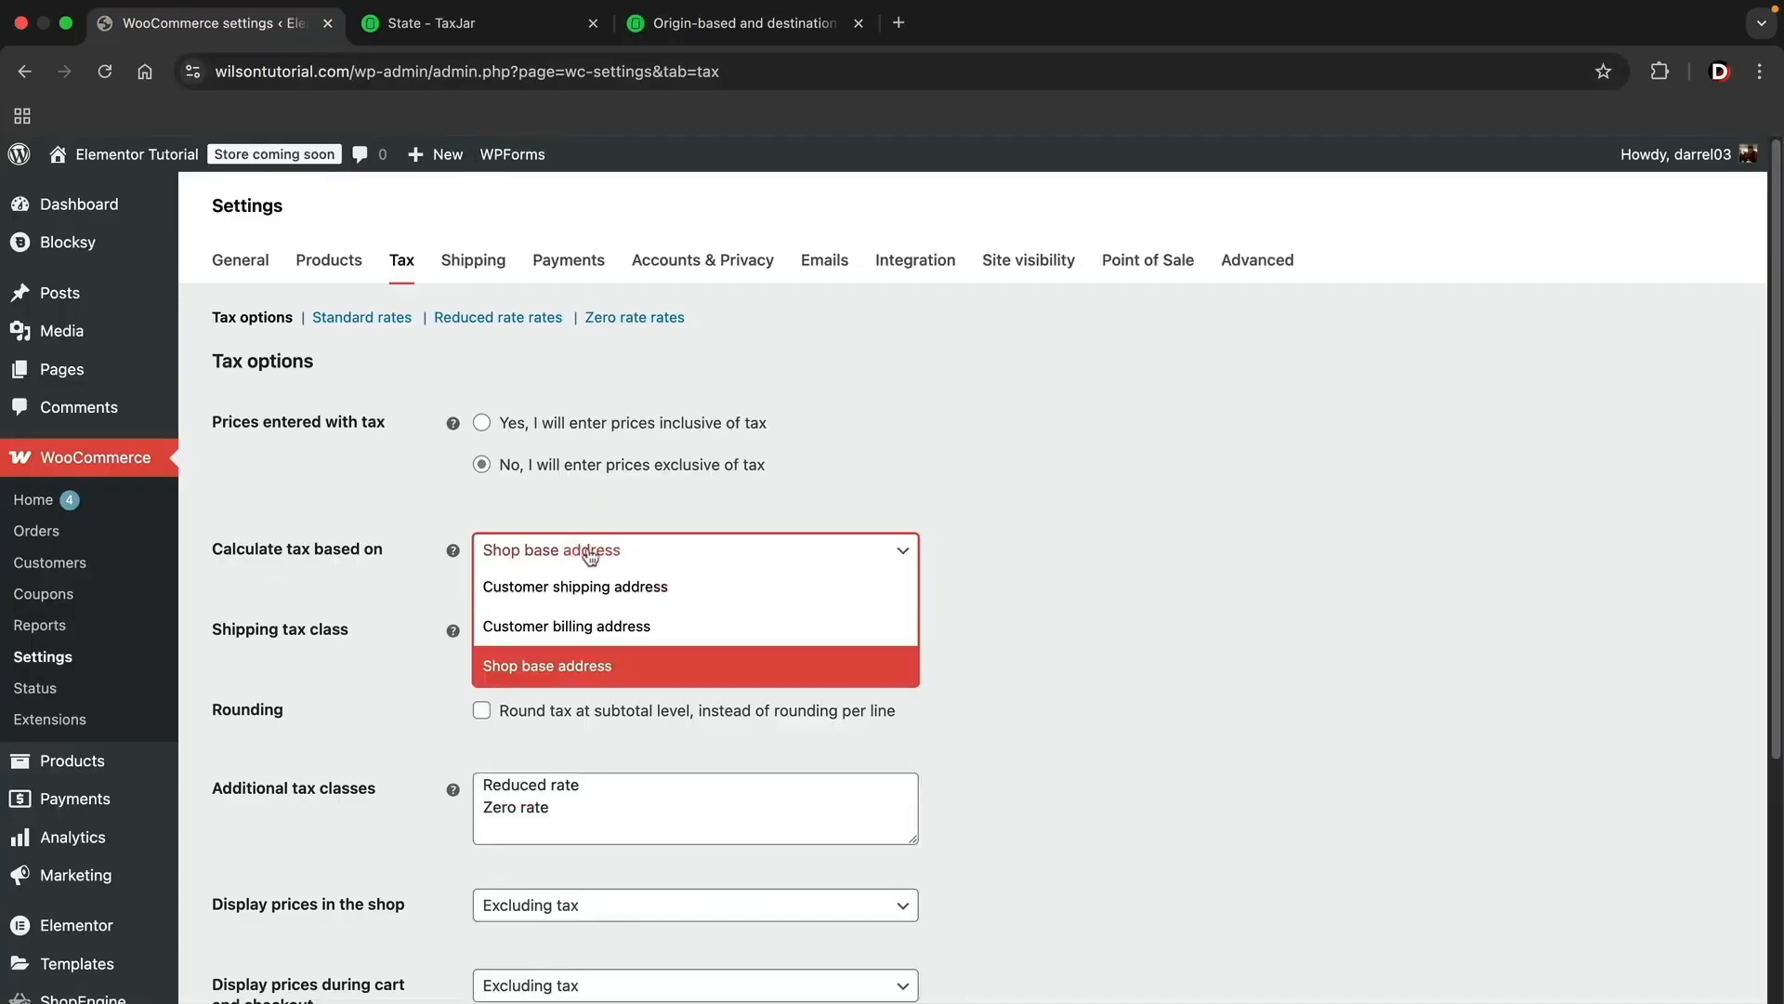
pyautogui.click(616, 589)
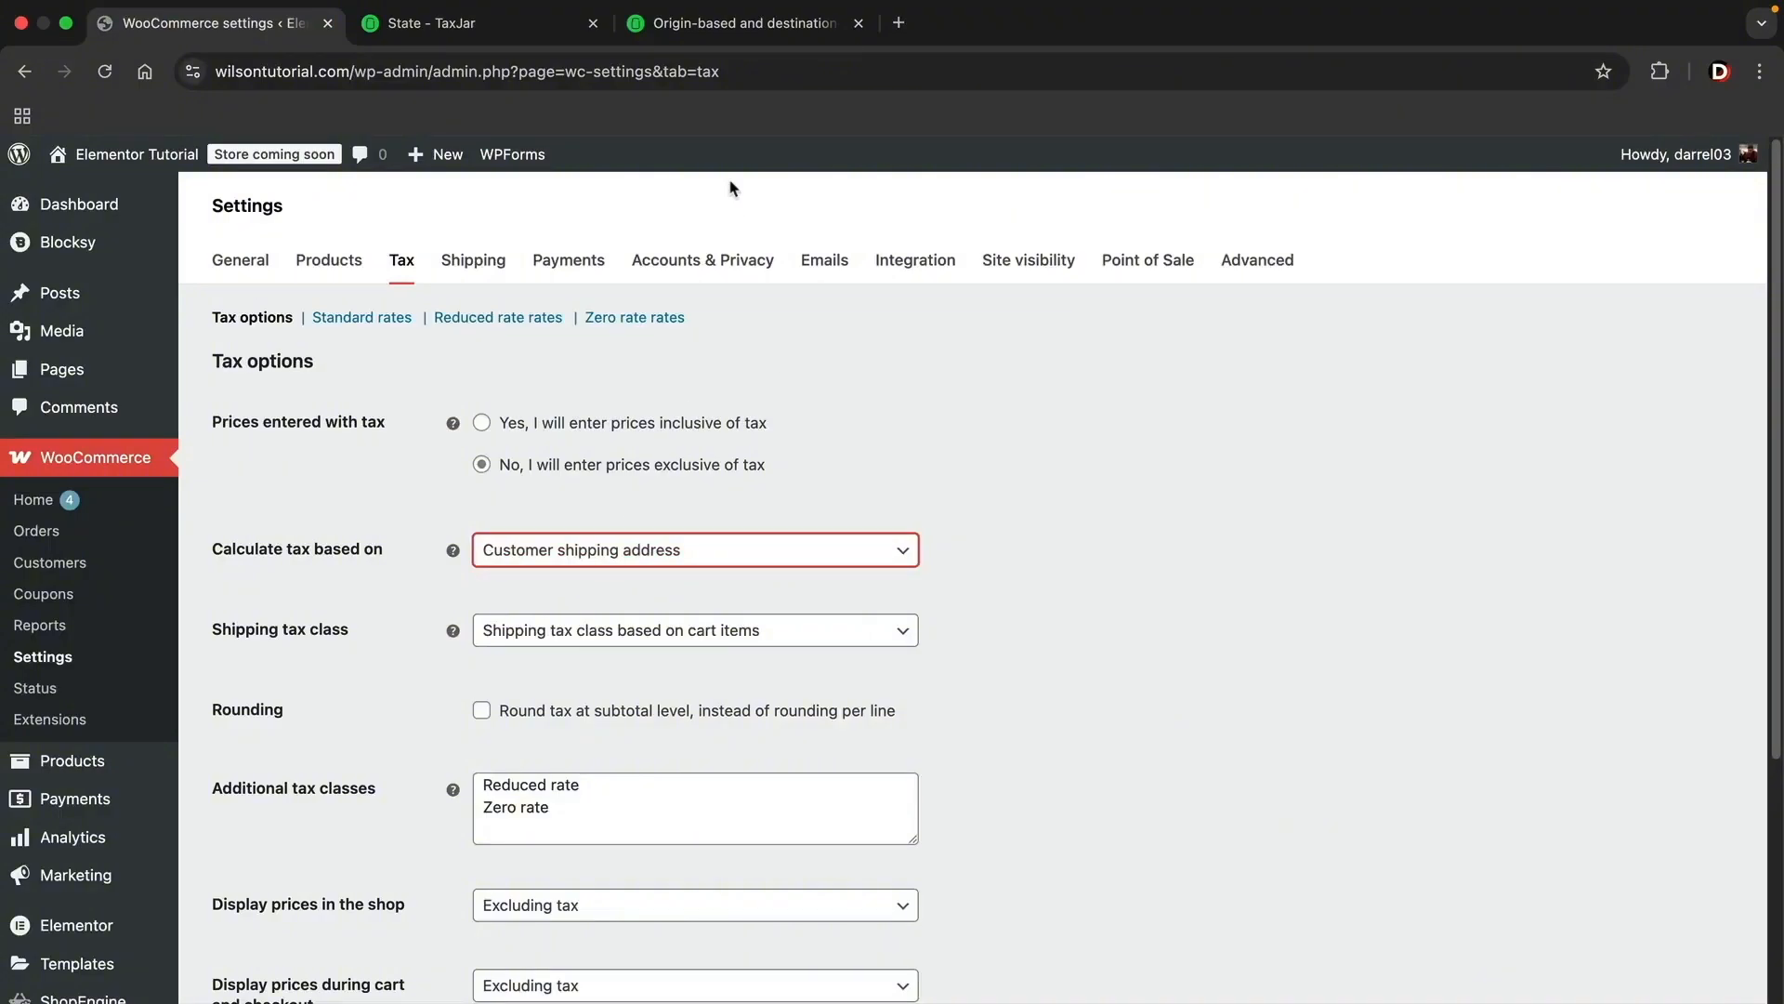
# Step: Recheck TaxJar's origin-based states and set the WooCommerce tax calculation to use Shop base address
pyautogui.click(721, 36)
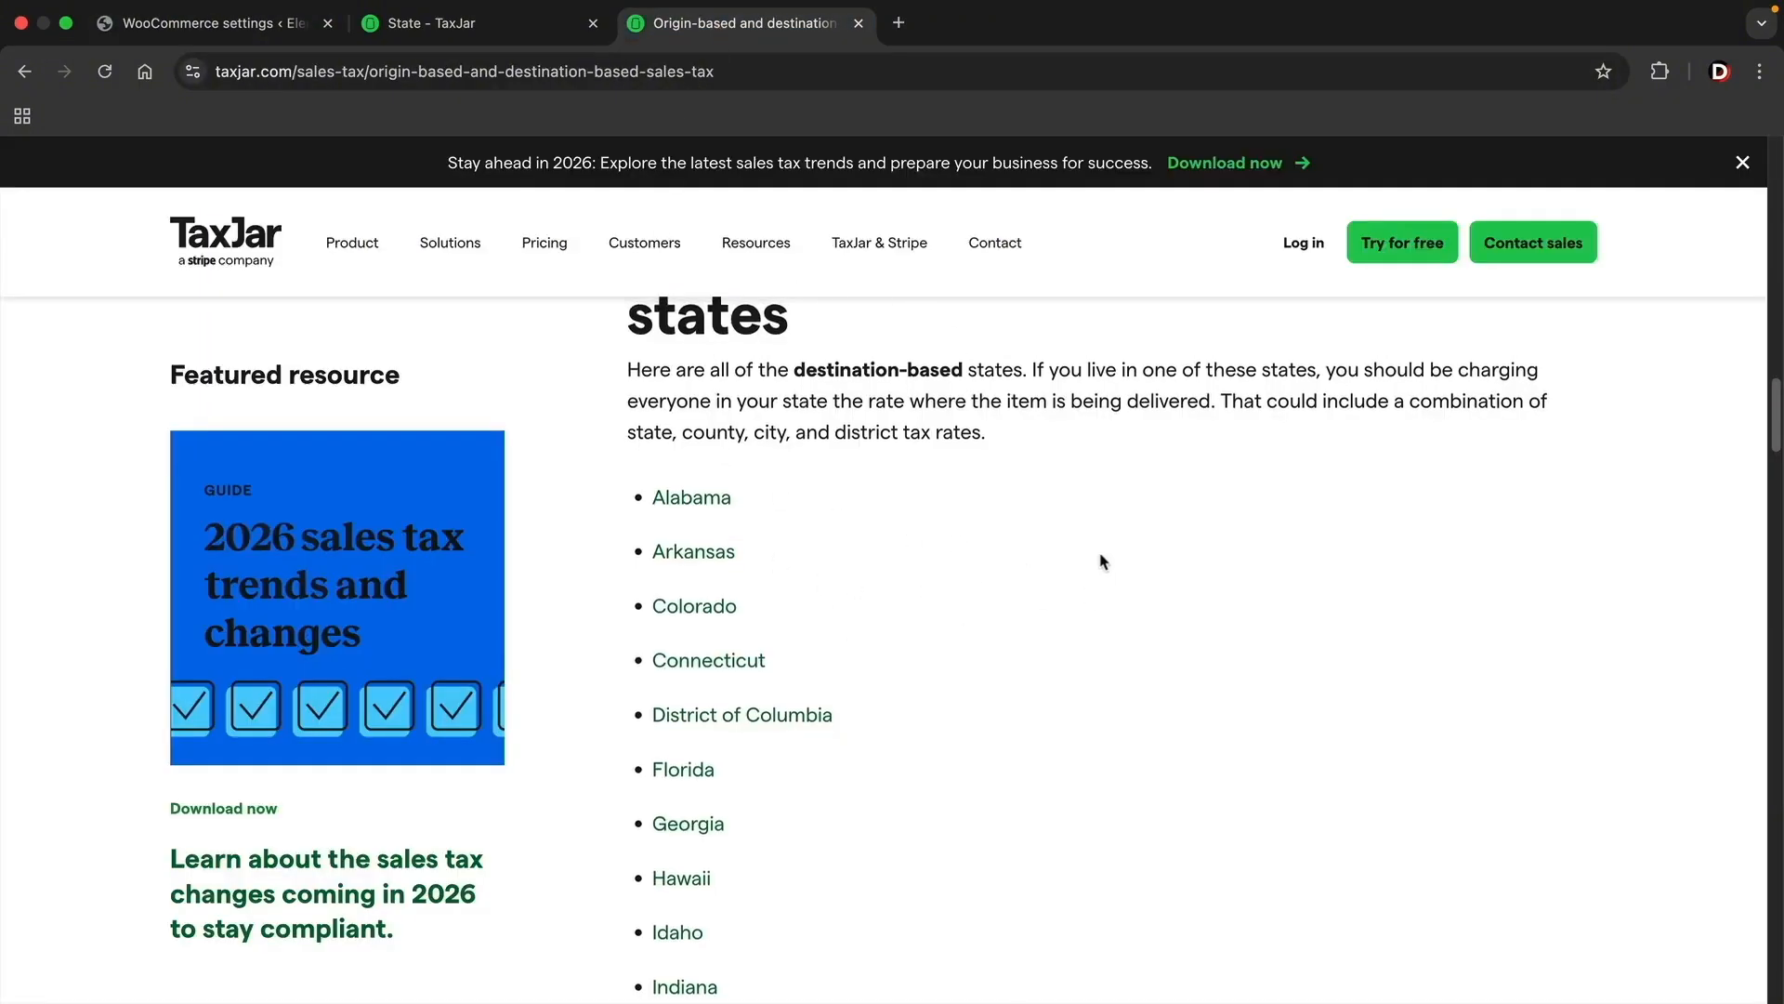
pyautogui.scroll(10, 892, 538)
pyautogui.scroll(3, 929, 557)
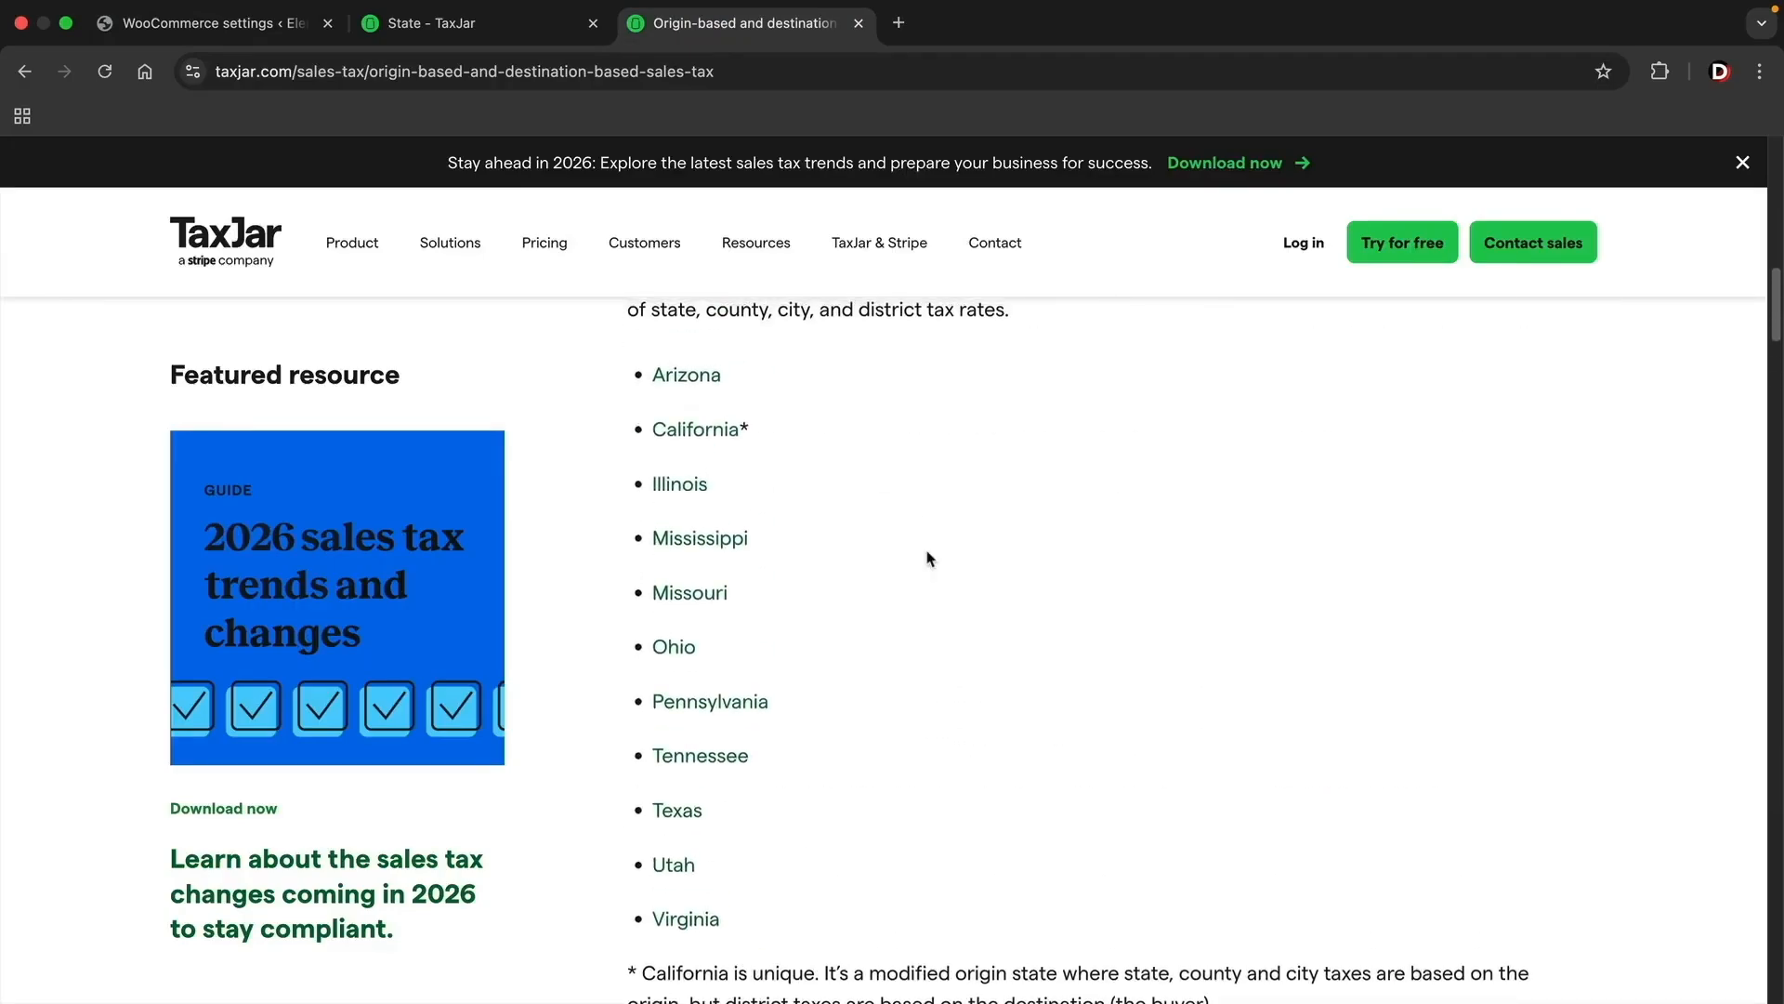
pyautogui.scroll(-1, 929, 558)
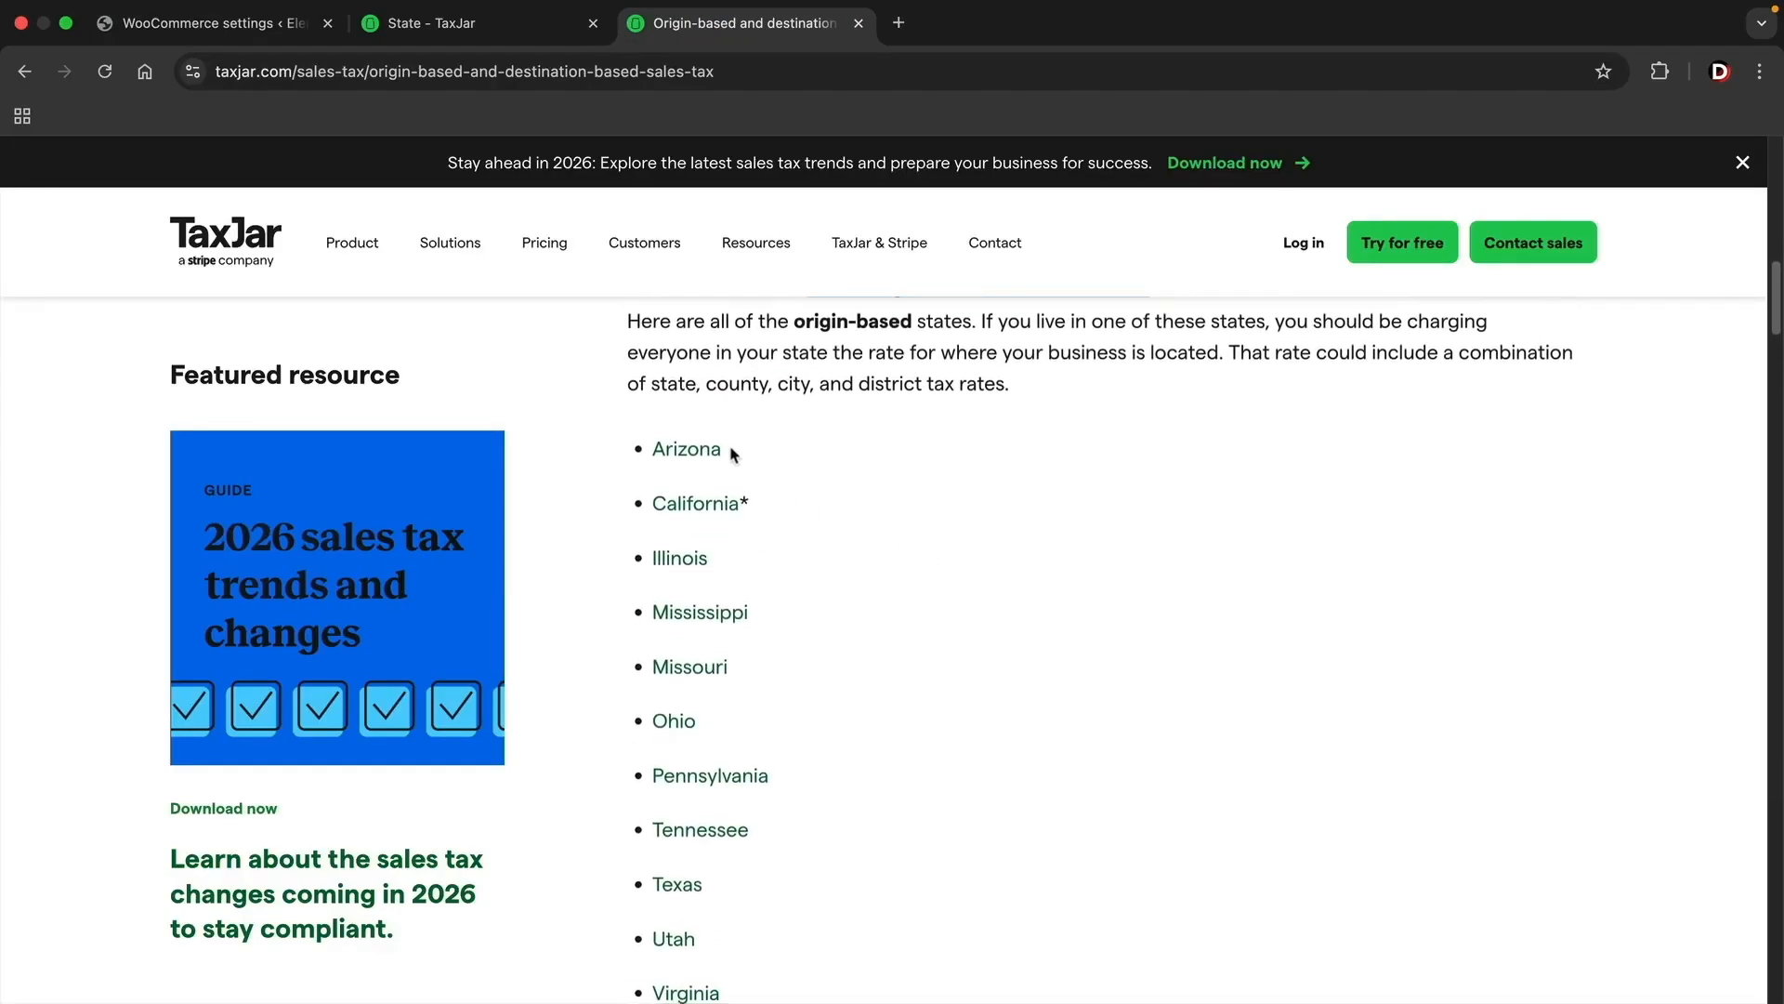
pyautogui.click(244, 39)
pyautogui.click(618, 553)
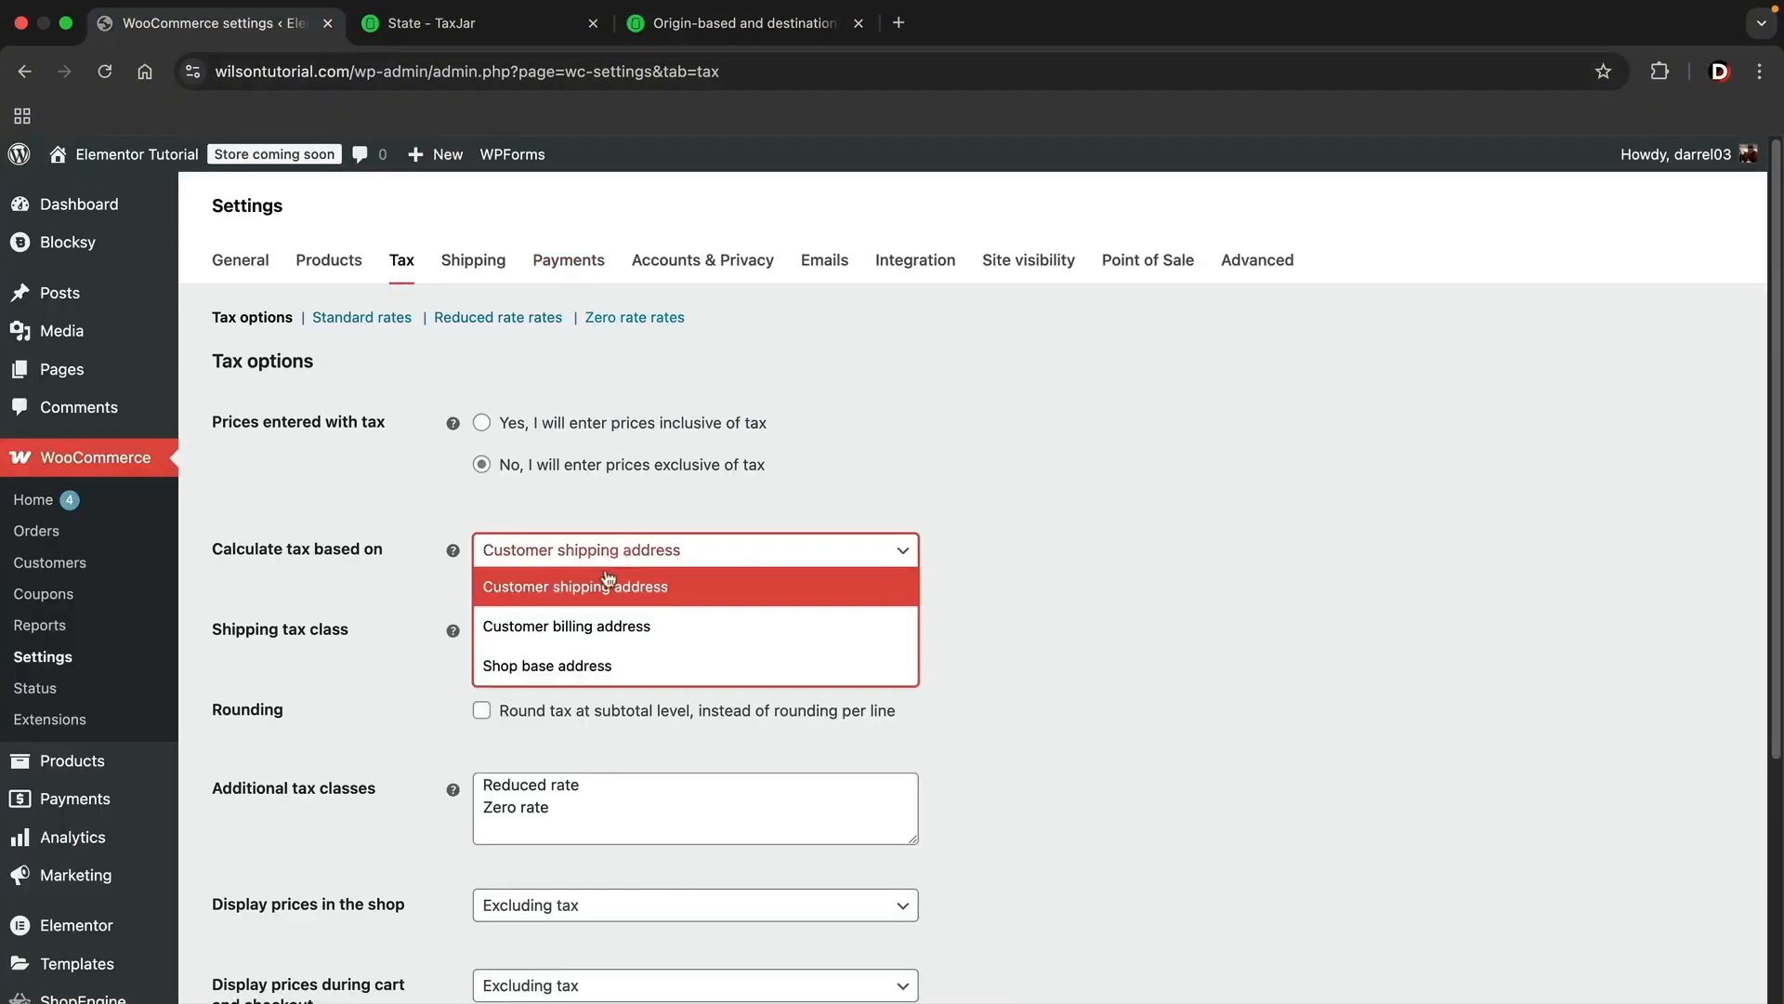
pyautogui.click(535, 677)
pyautogui.click(584, 588)
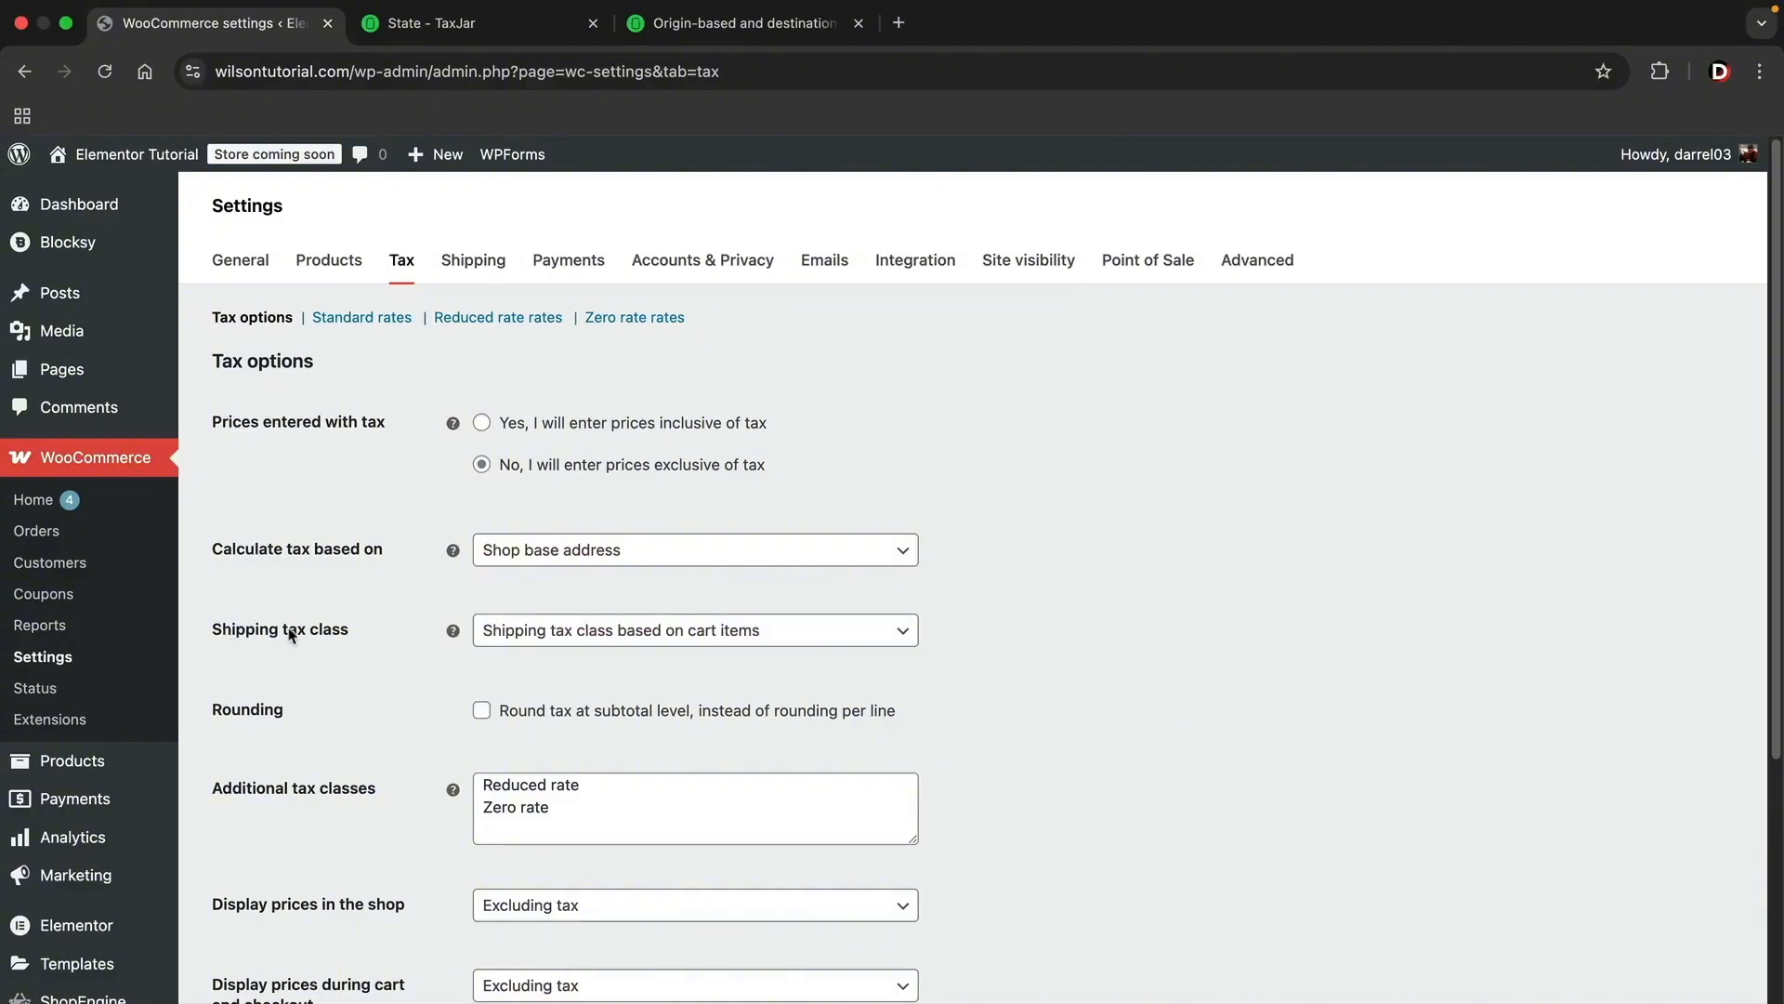
# Step: Choose Shipping tax class based on cart items, set shop prices to display Excluding tax, and save the tax options
pyautogui.click(598, 631)
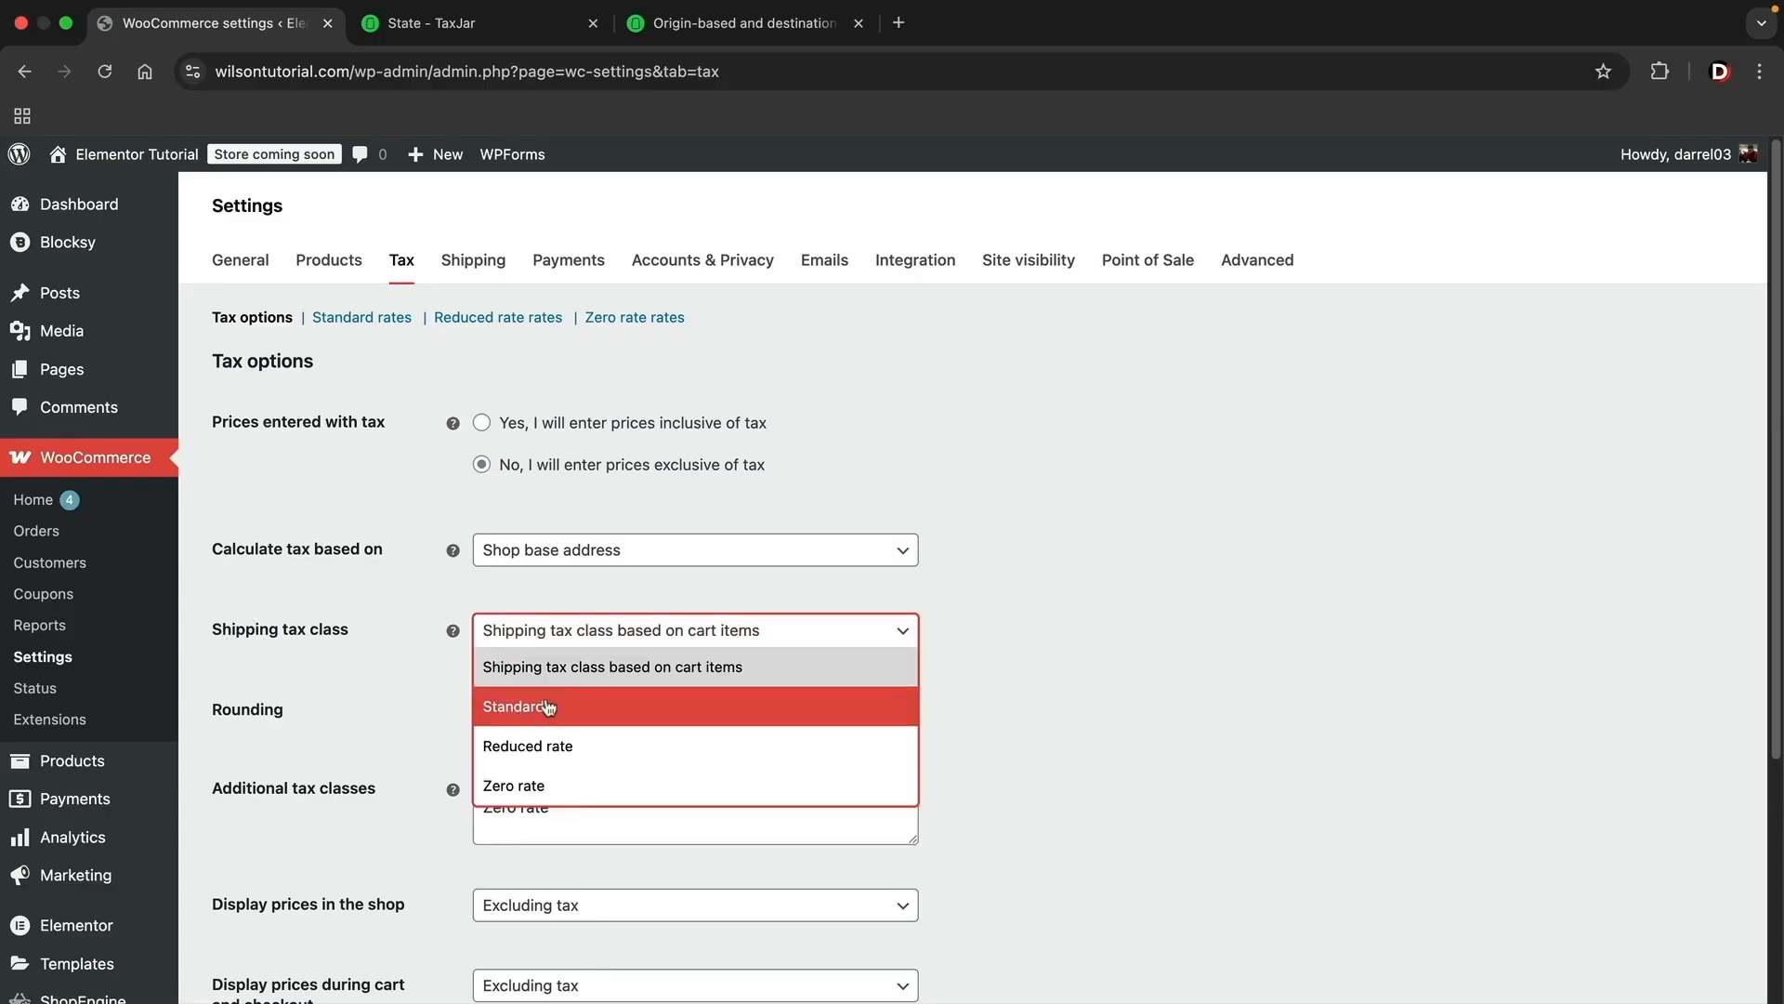
pyautogui.click(627, 666)
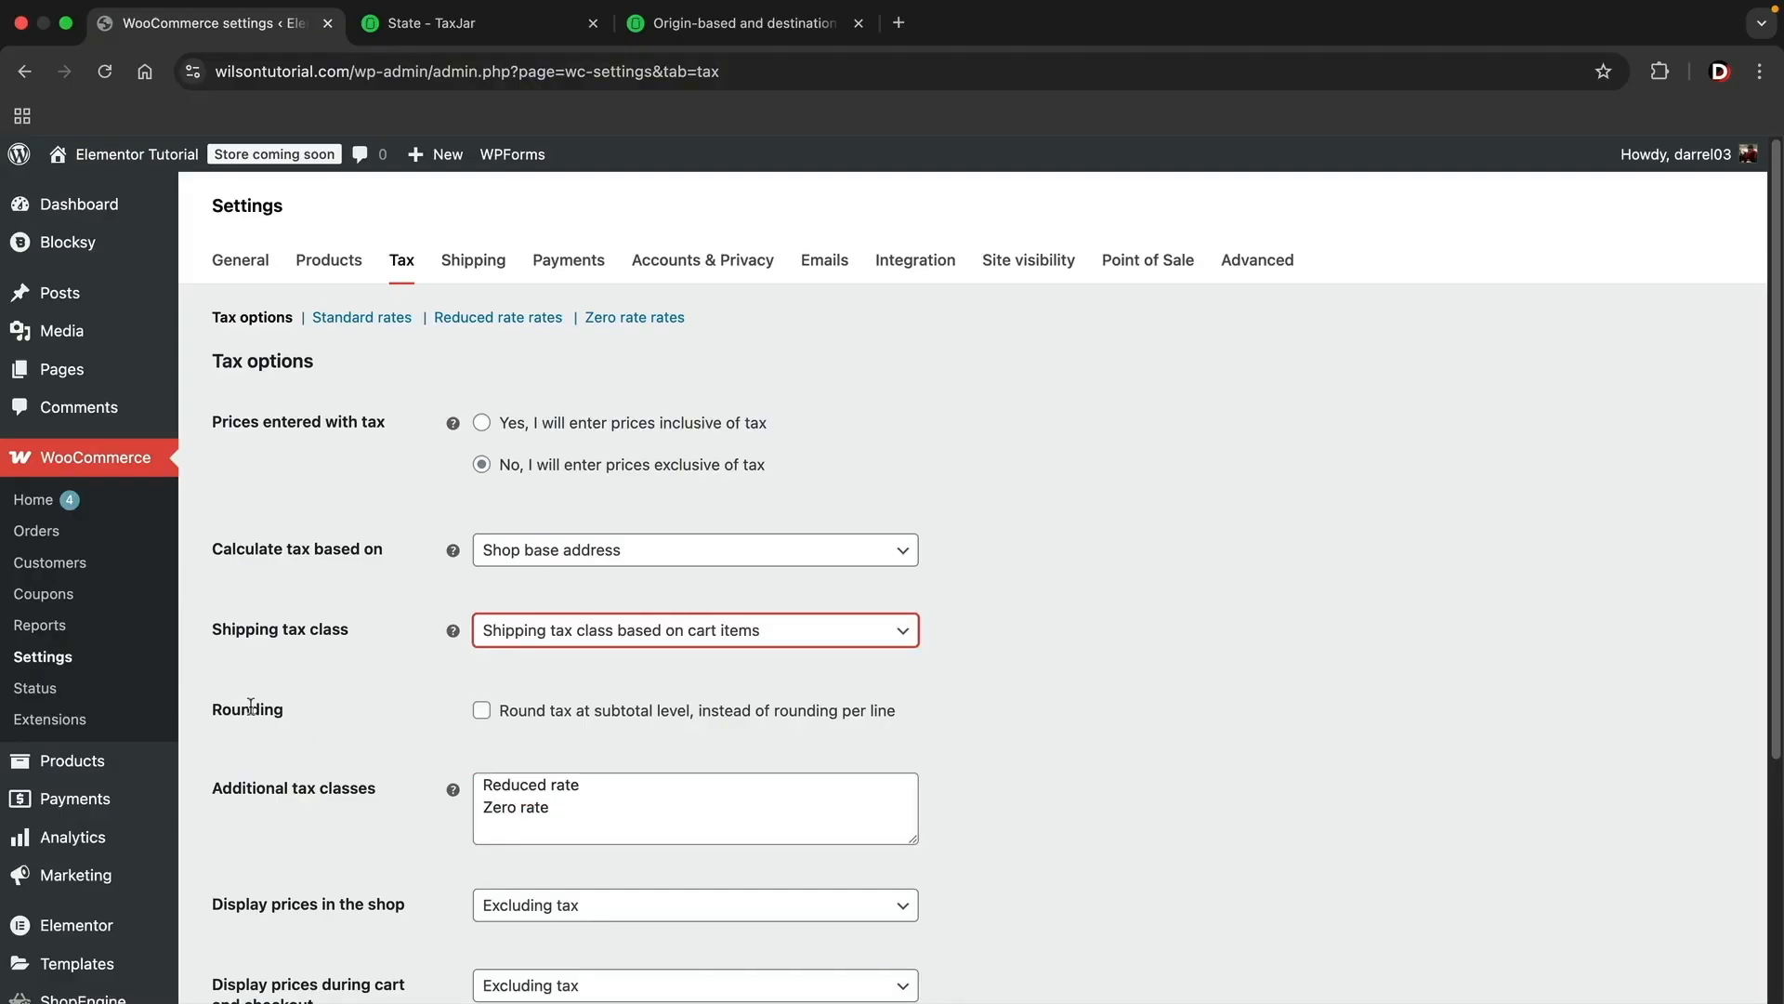
pyautogui.scroll(-3, 250, 706)
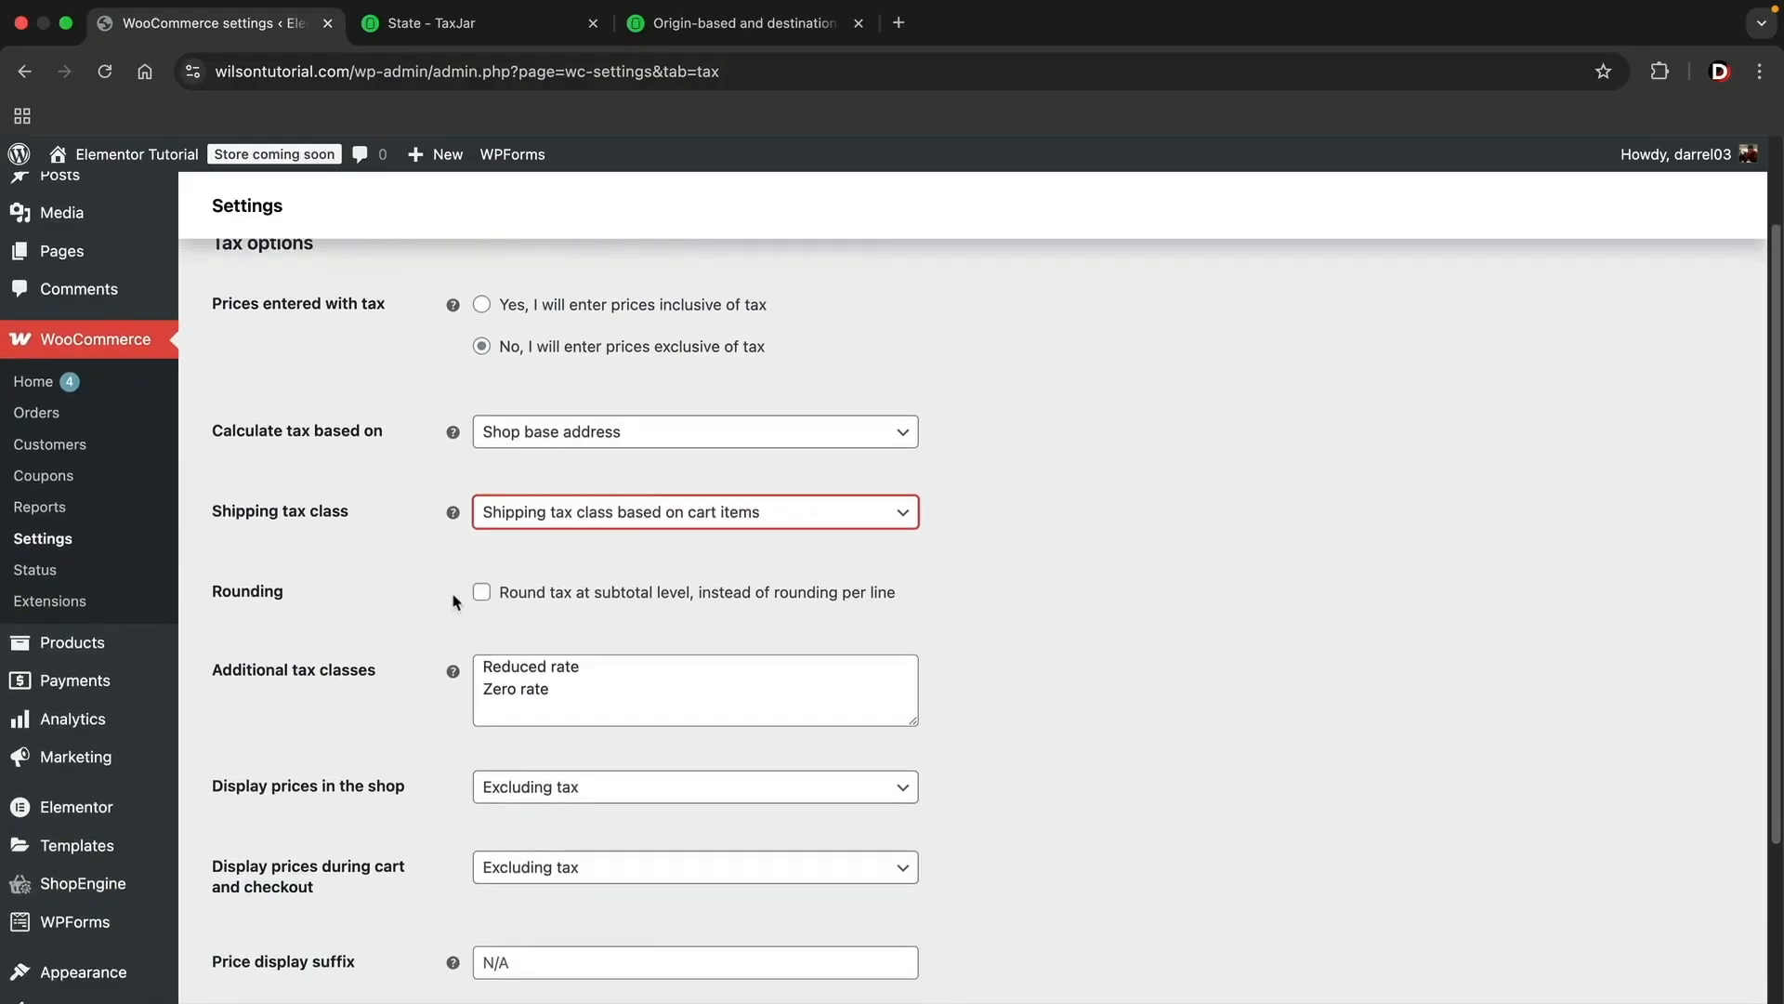
pyautogui.scroll(-3, 453, 601)
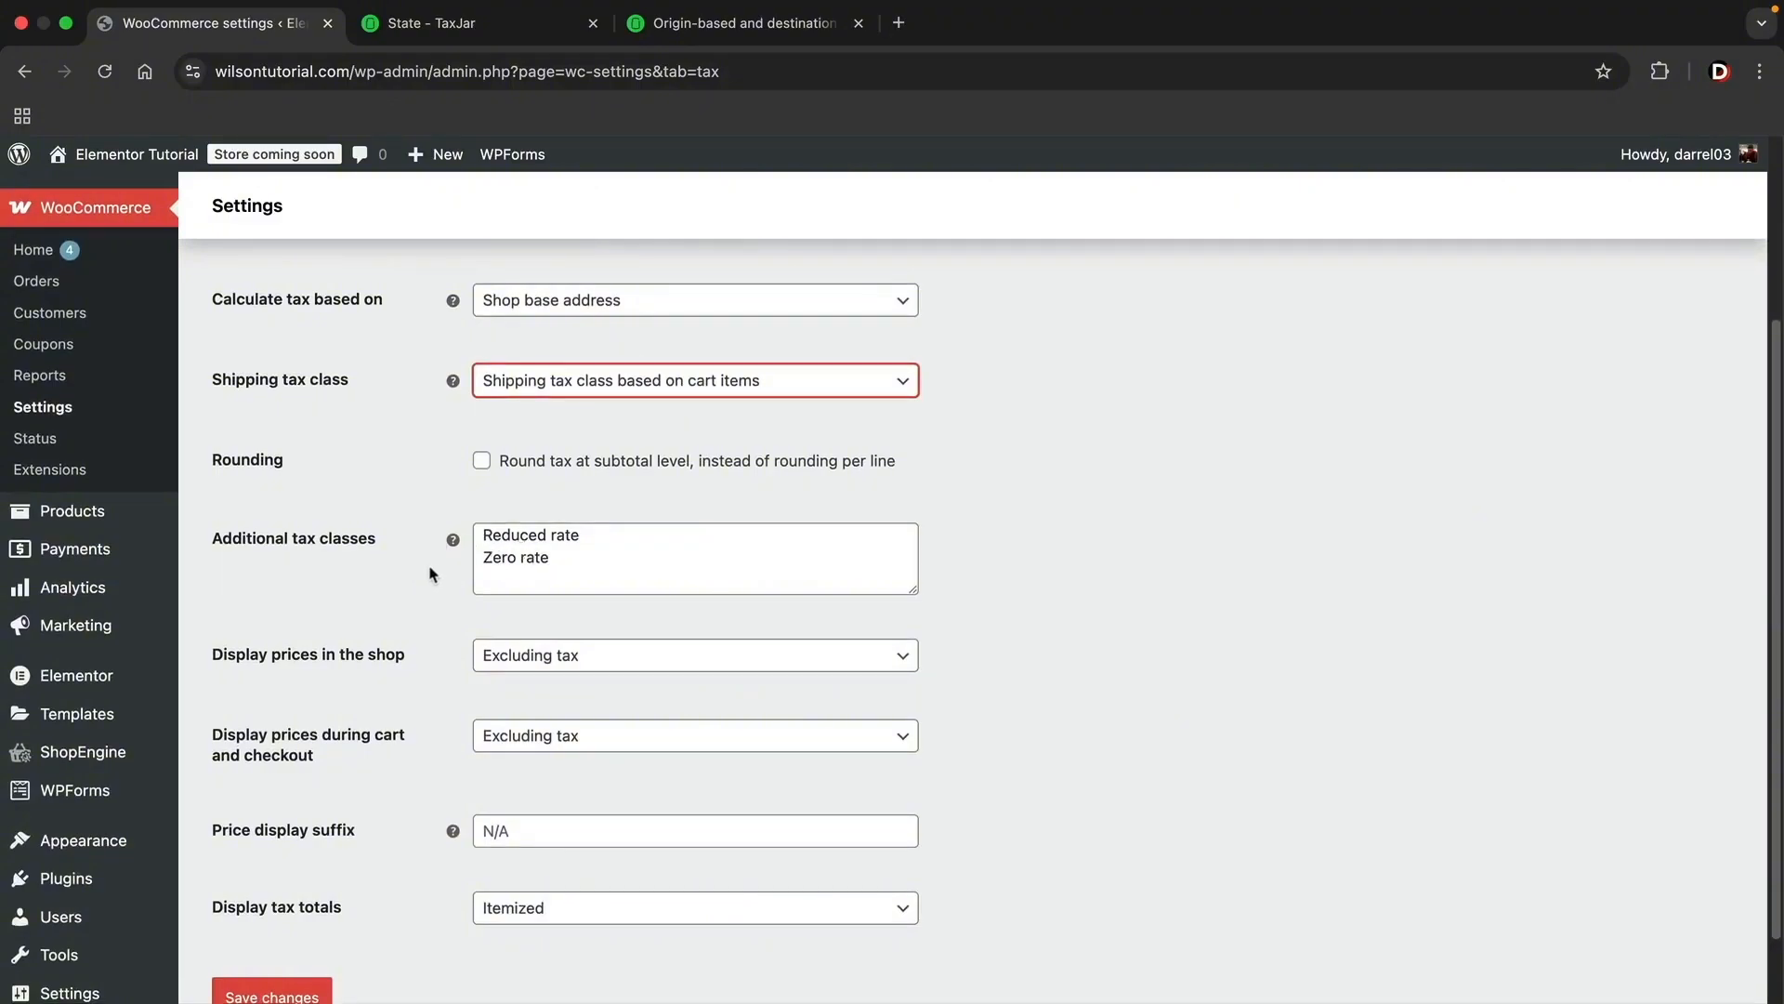
pyautogui.scroll(-2, 430, 573)
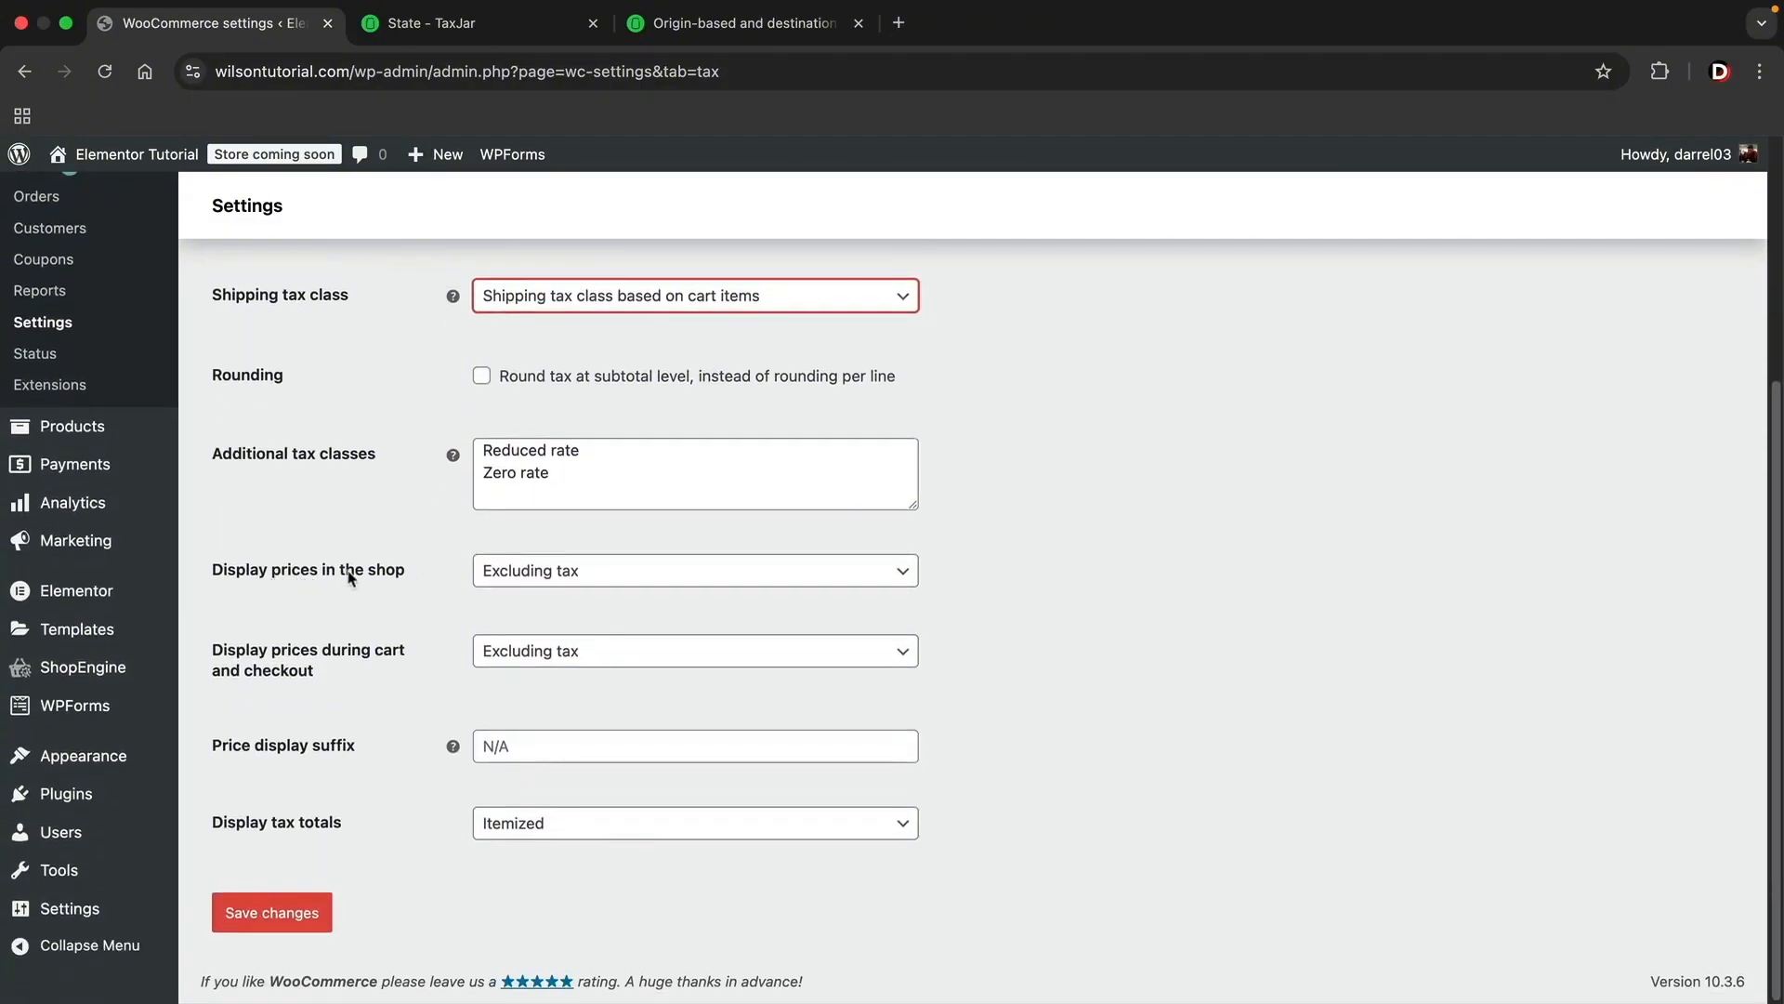
pyautogui.click(569, 572)
pyautogui.click(569, 647)
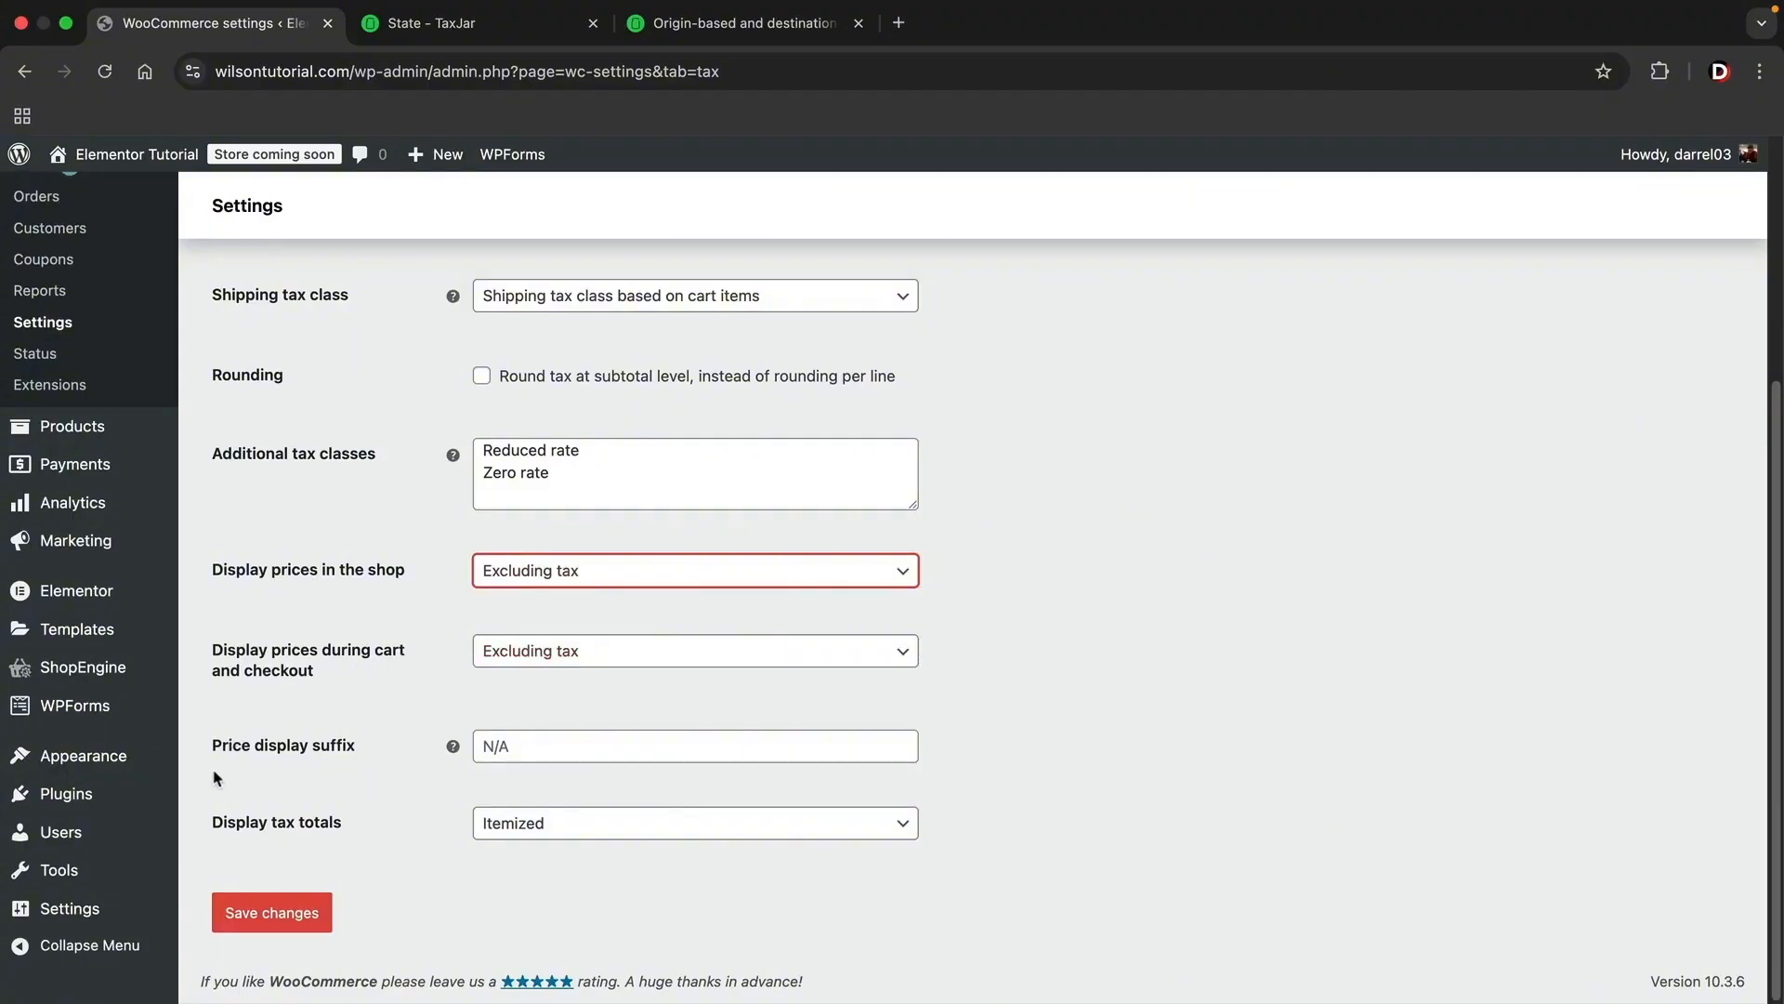
pyautogui.click(280, 916)
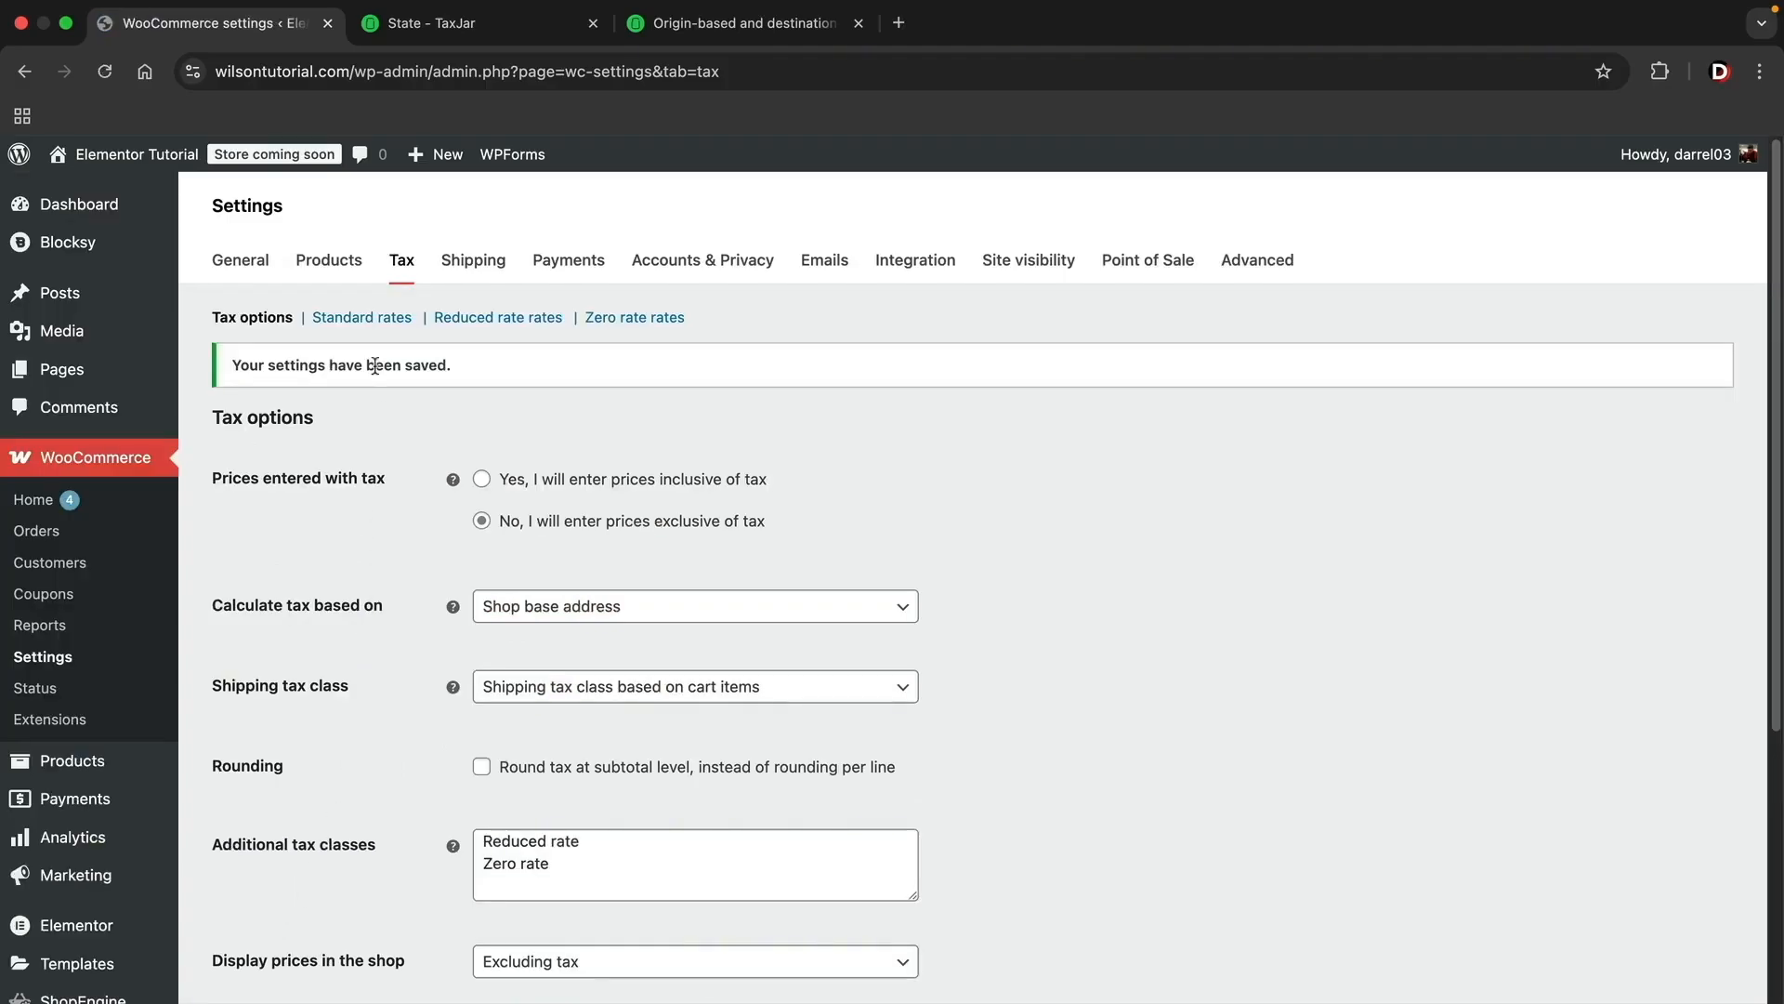
# Step: Open the standard tax rates and insert a new empty row in the rate table
pyautogui.click(372, 318)
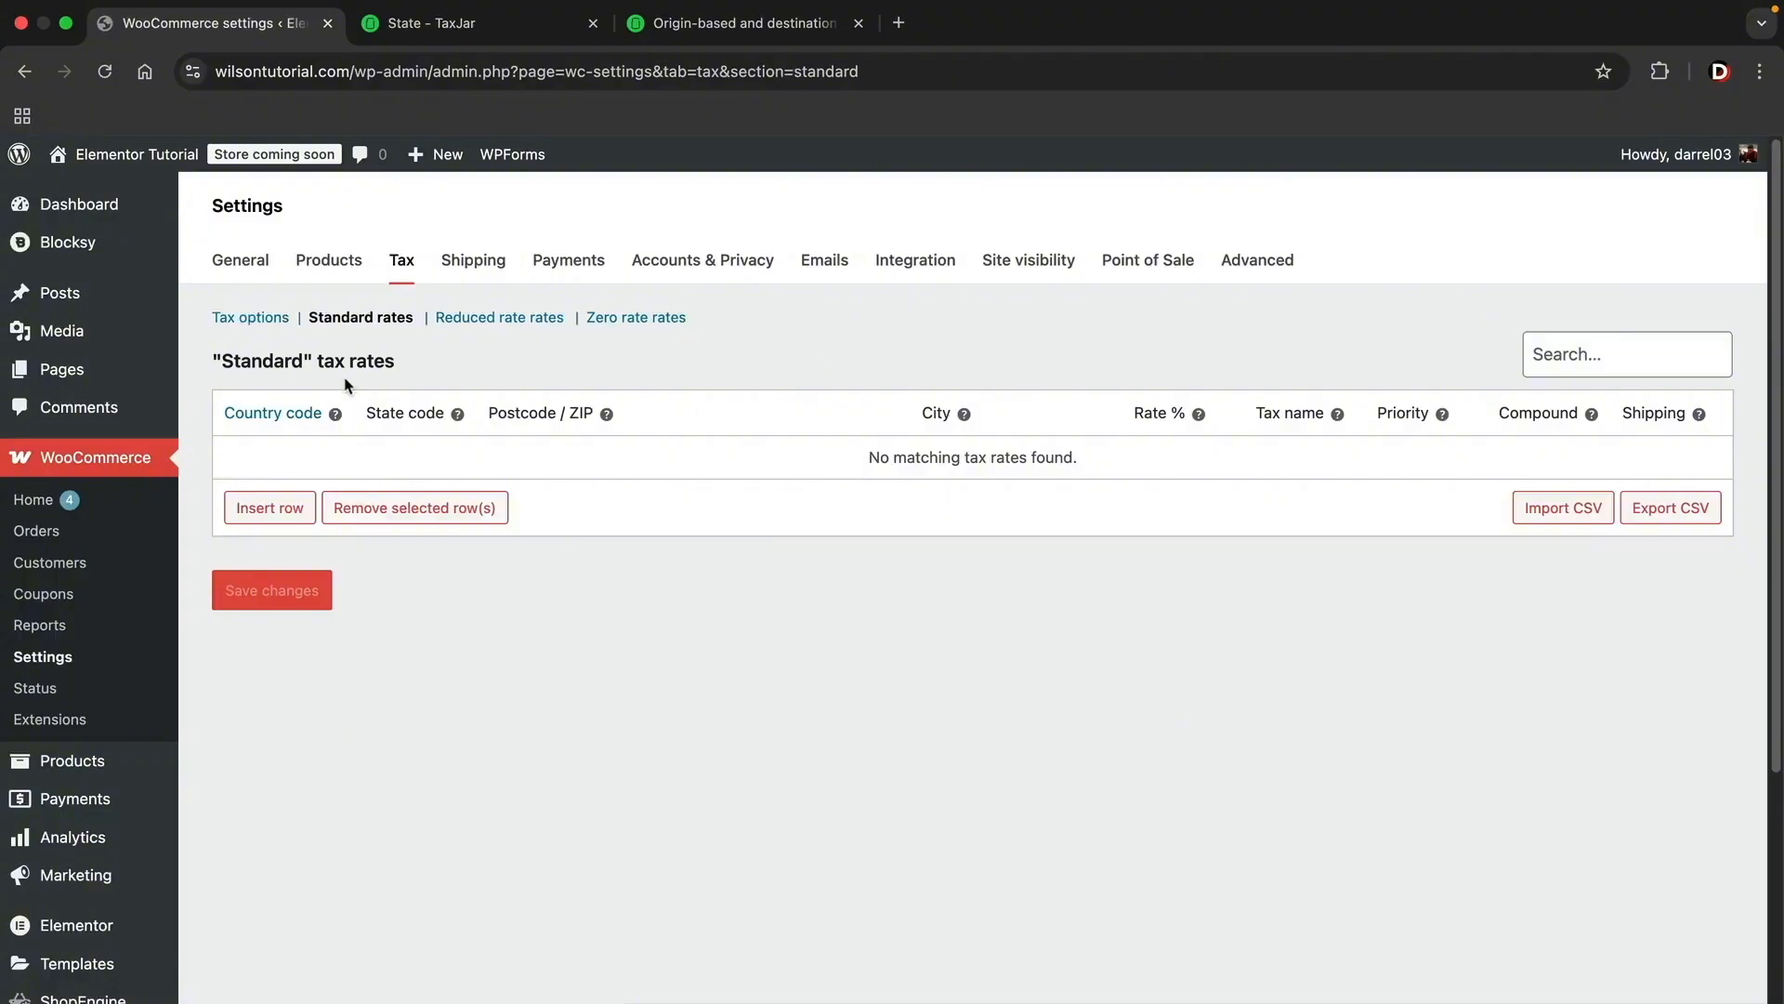
pyautogui.click(269, 507)
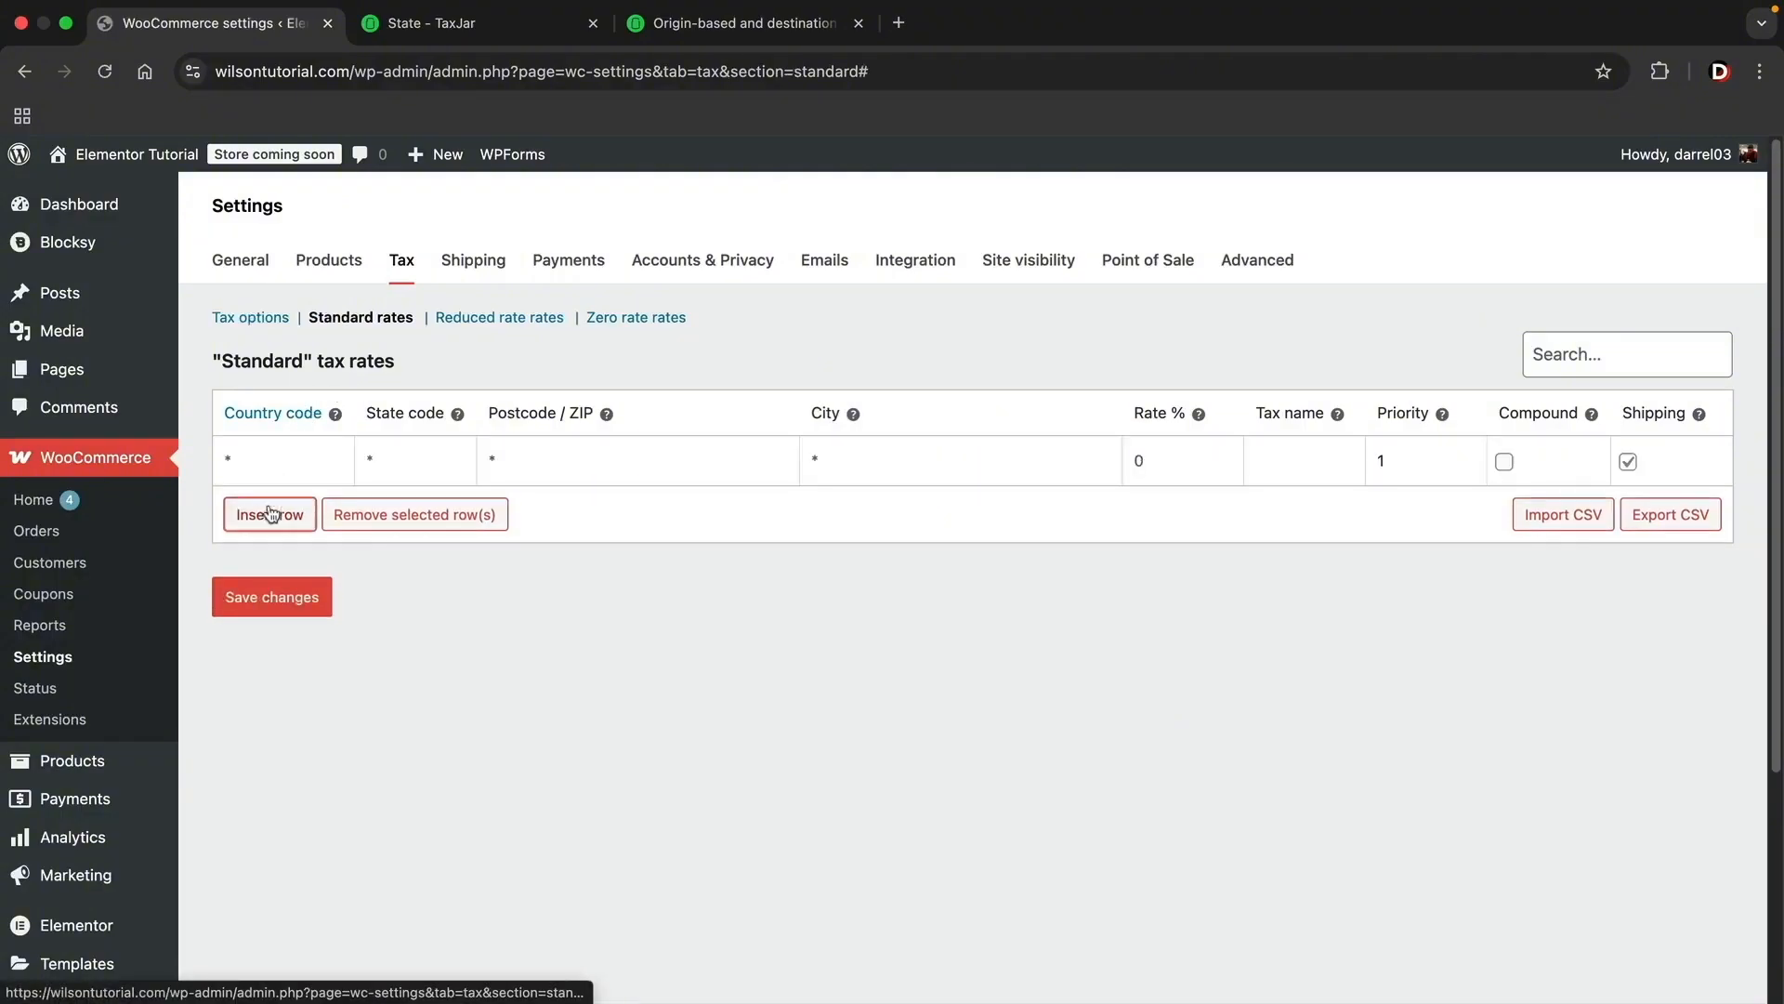
# Step: Open the country code reference and look up the alpha-2 code for the United States of America
pyautogui.click(287, 415)
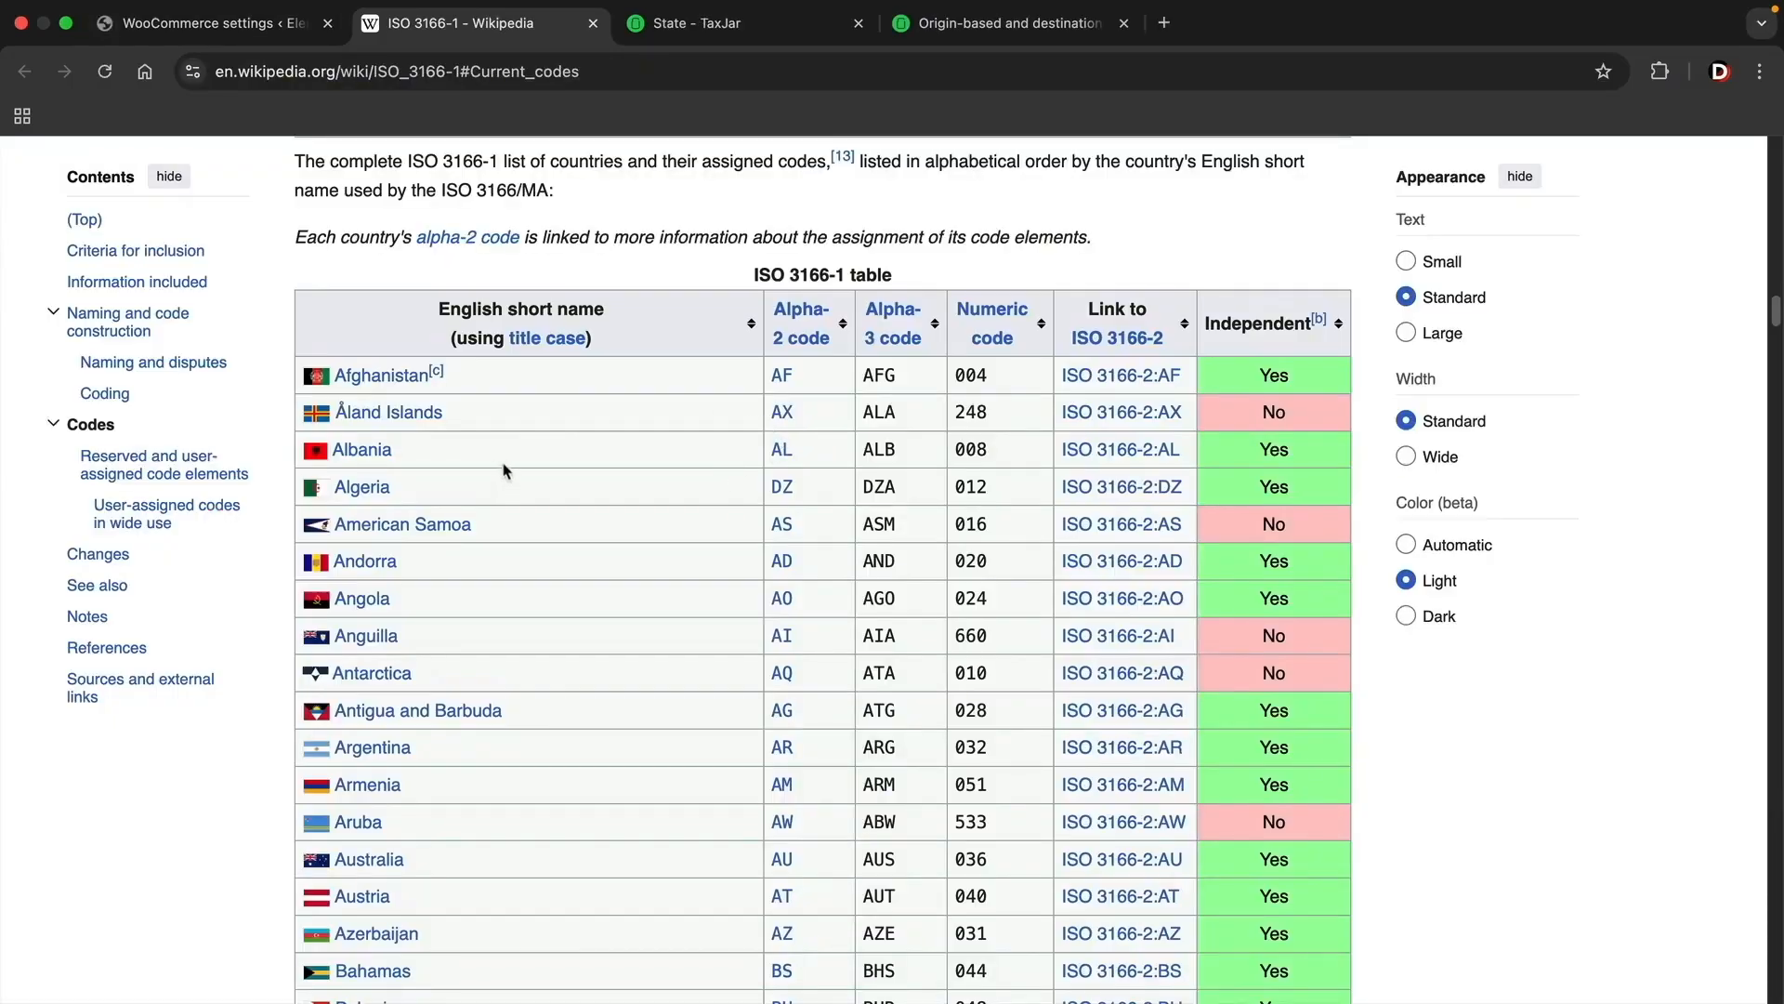
pyautogui.scroll(-1, 504, 470)
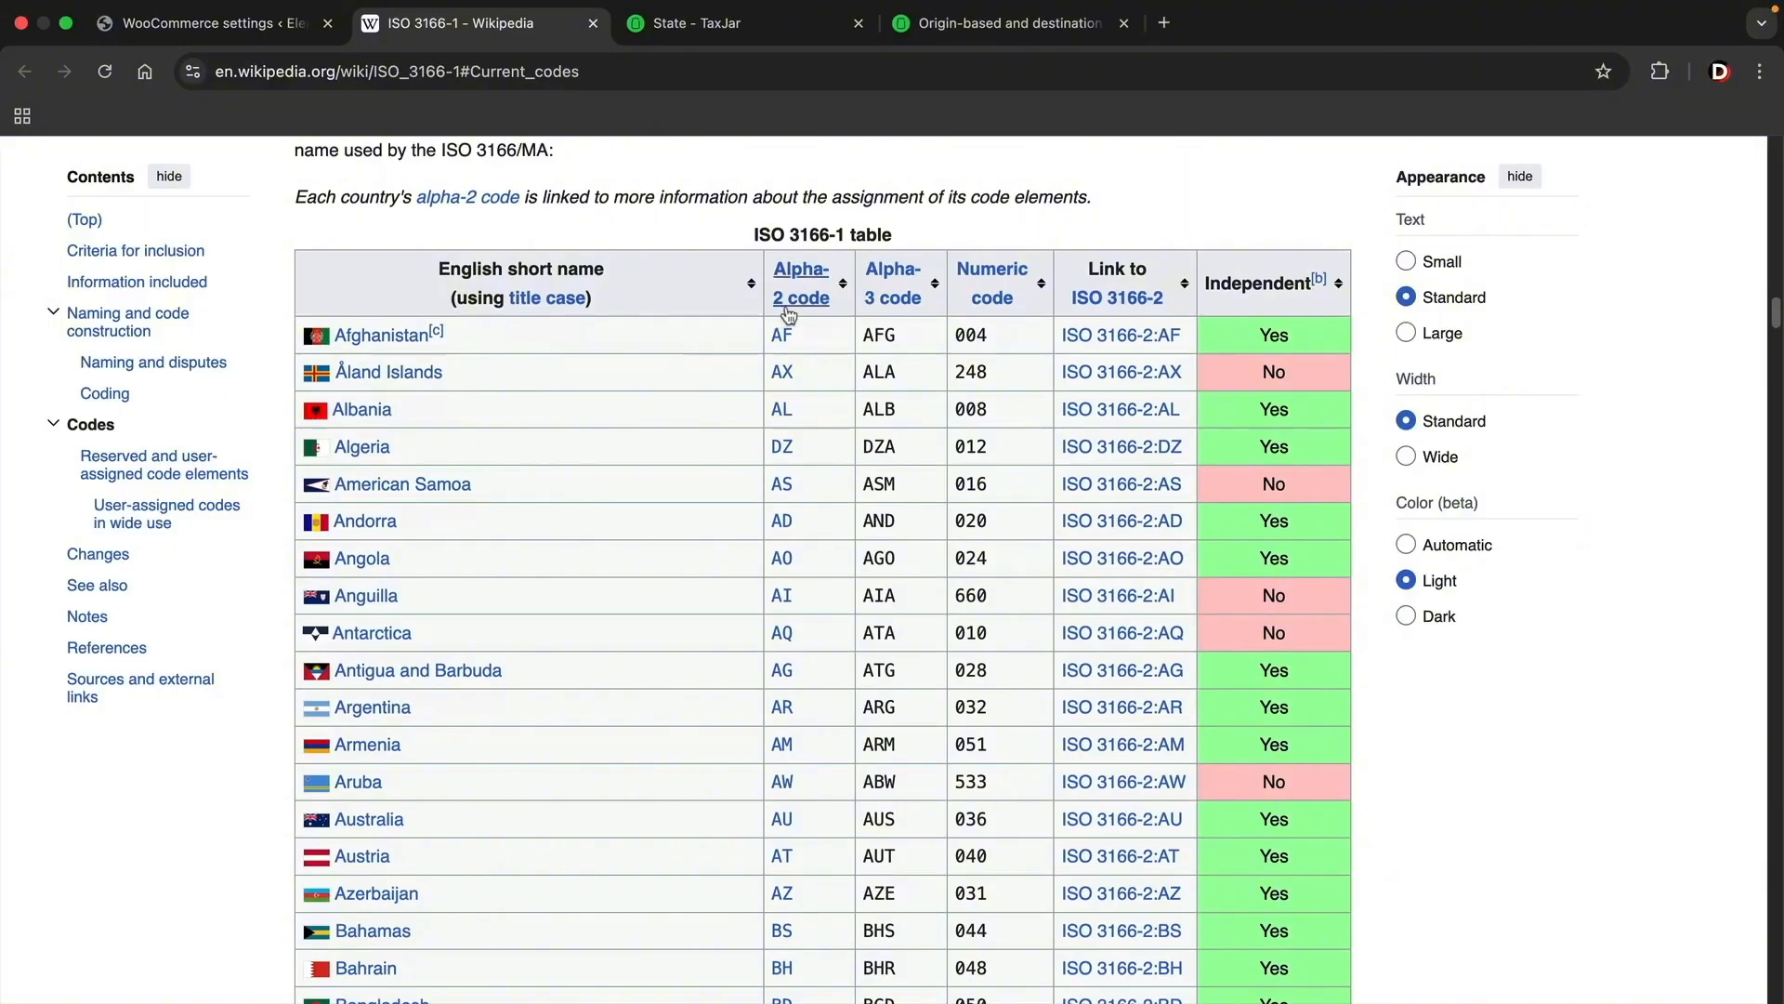
pyautogui.scroll(-5, 646, 450)
pyautogui.scroll(-7, 648, 451)
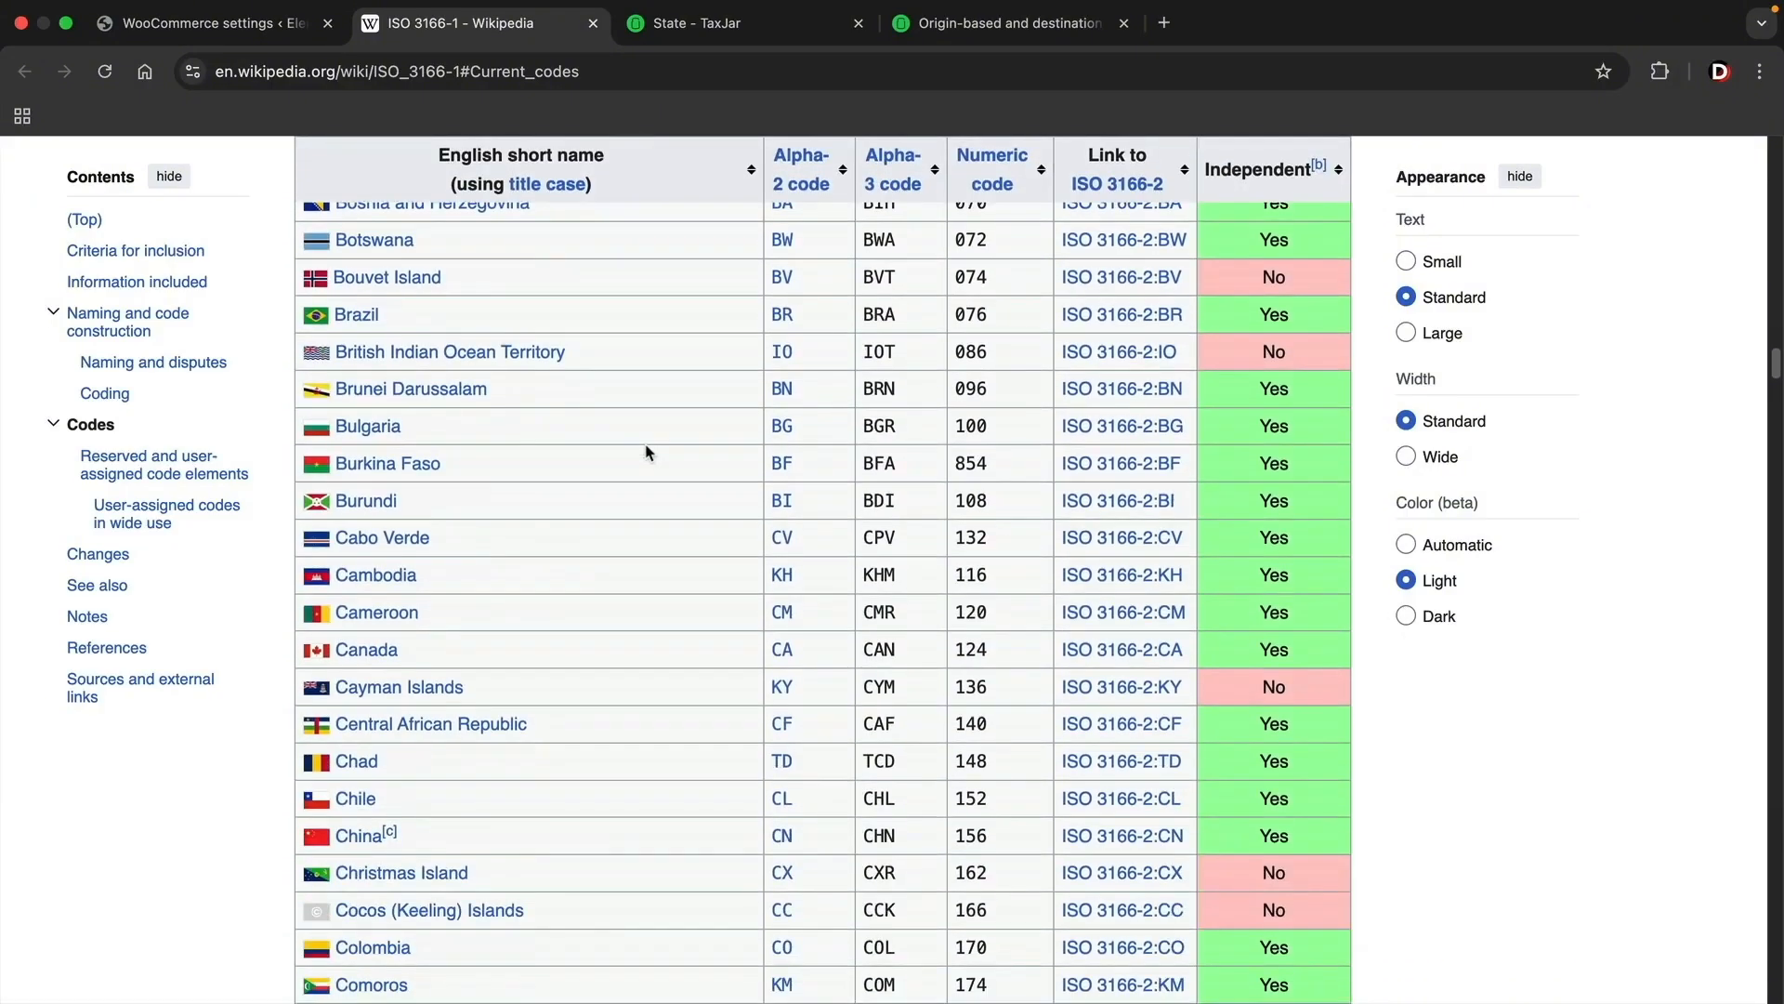
pyautogui.scroll(1, 648, 450)
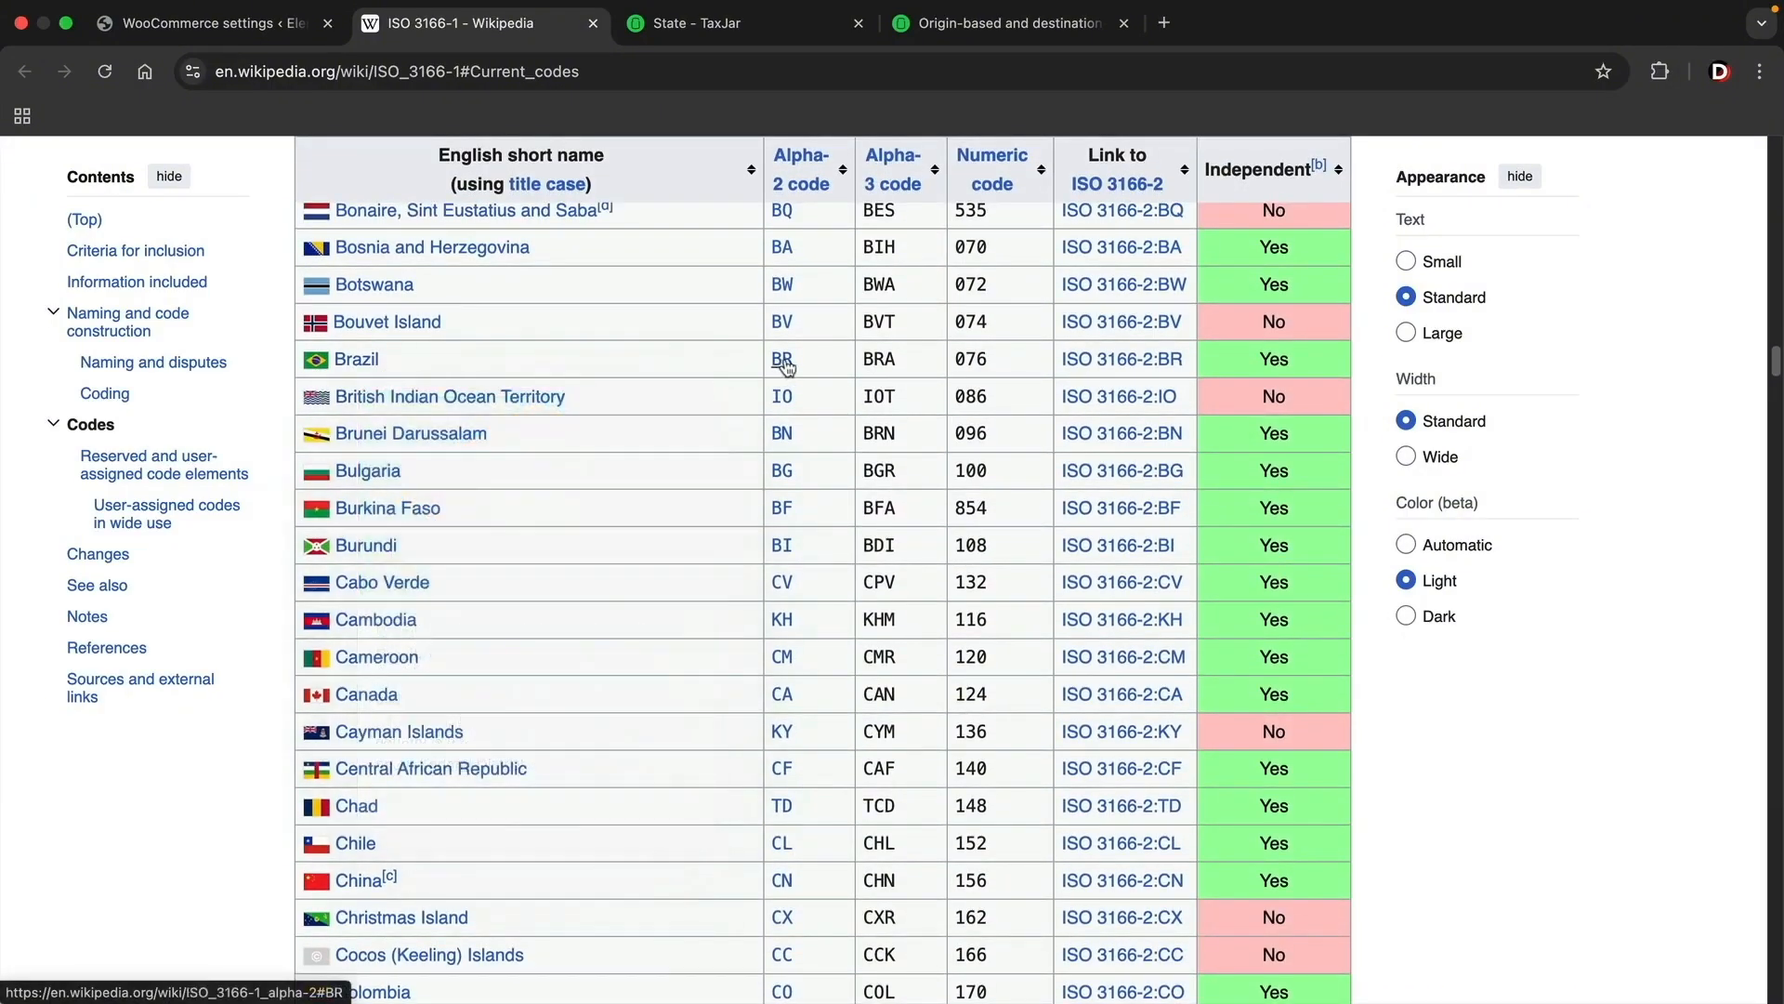
pyautogui.scroll(-1, 663, 586)
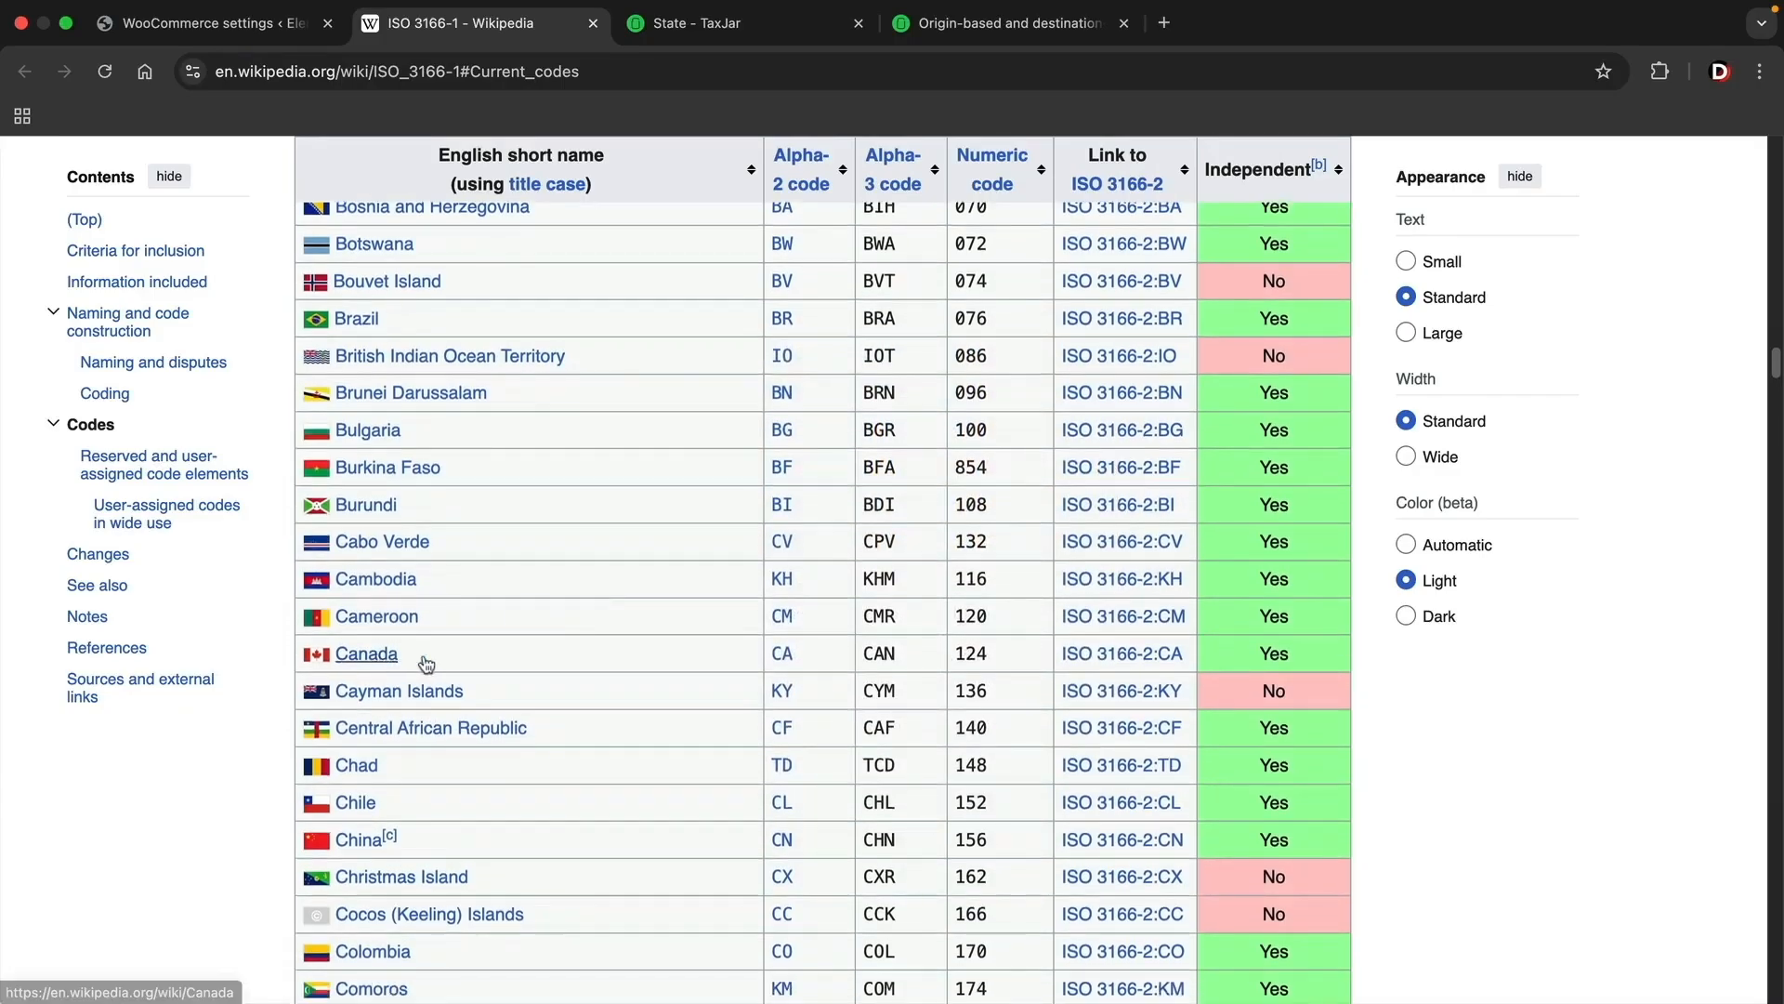
pyautogui.scroll(-3, 667, 651)
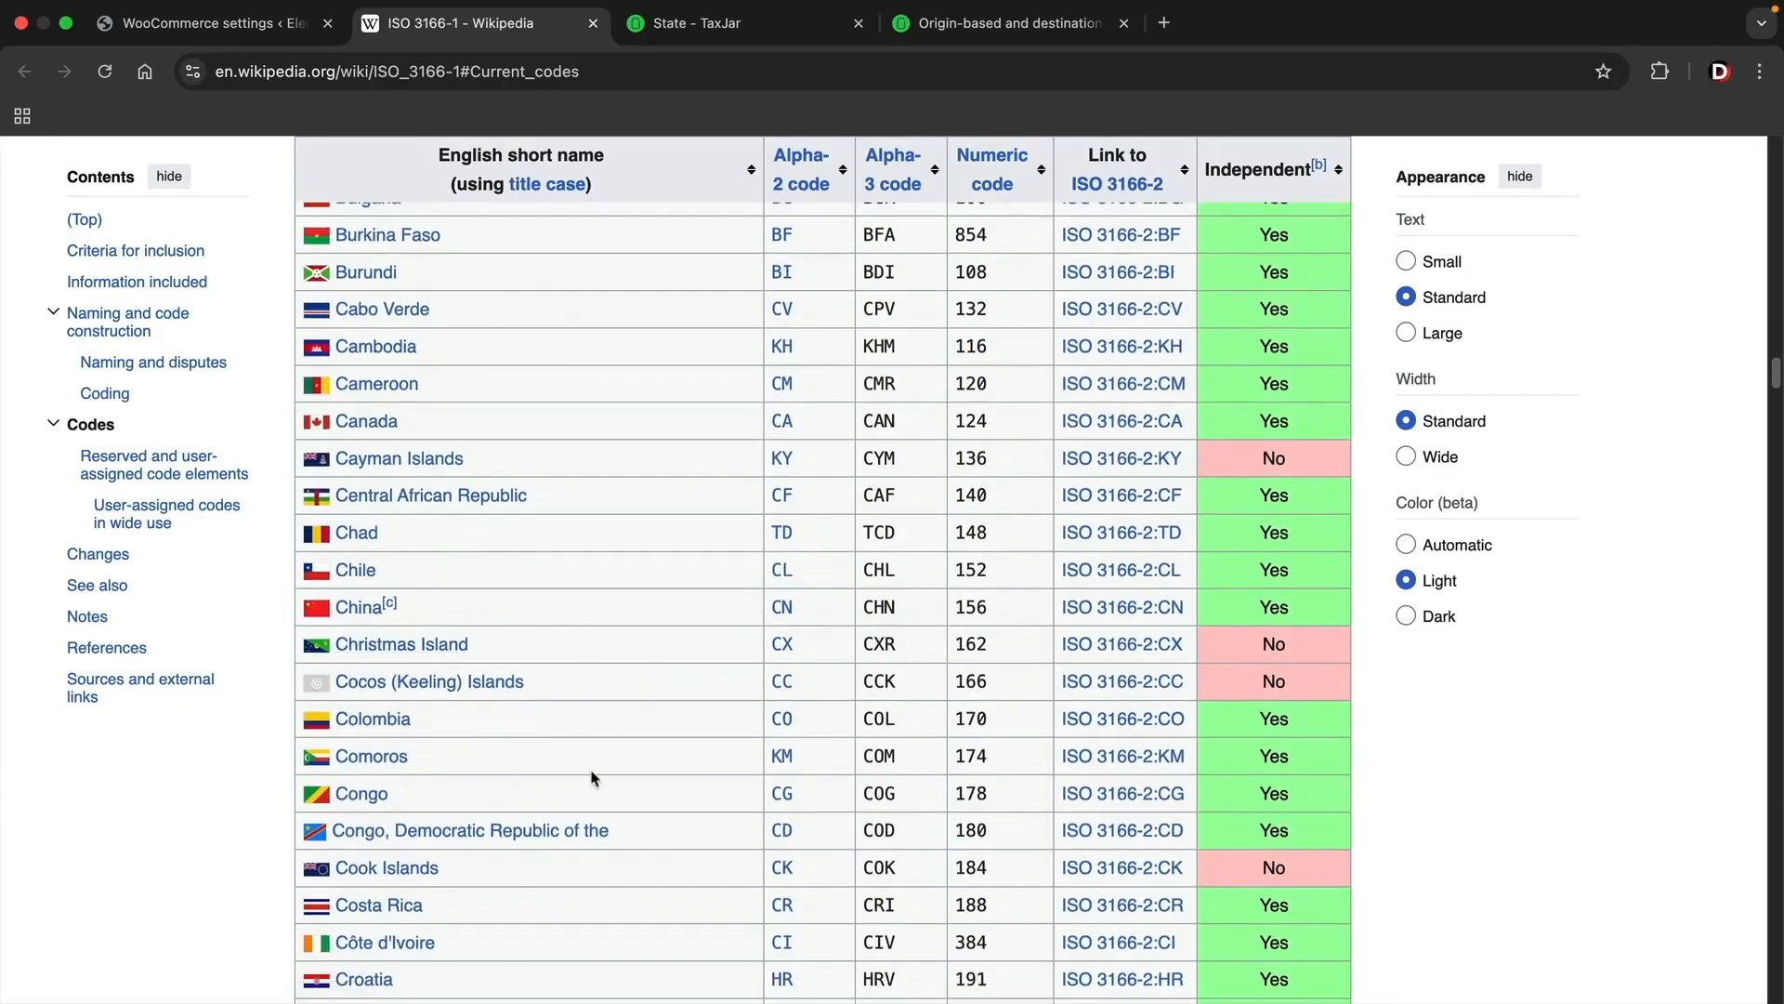
pyautogui.scroll(-20, 594, 776)
pyautogui.scroll(-20, 595, 773)
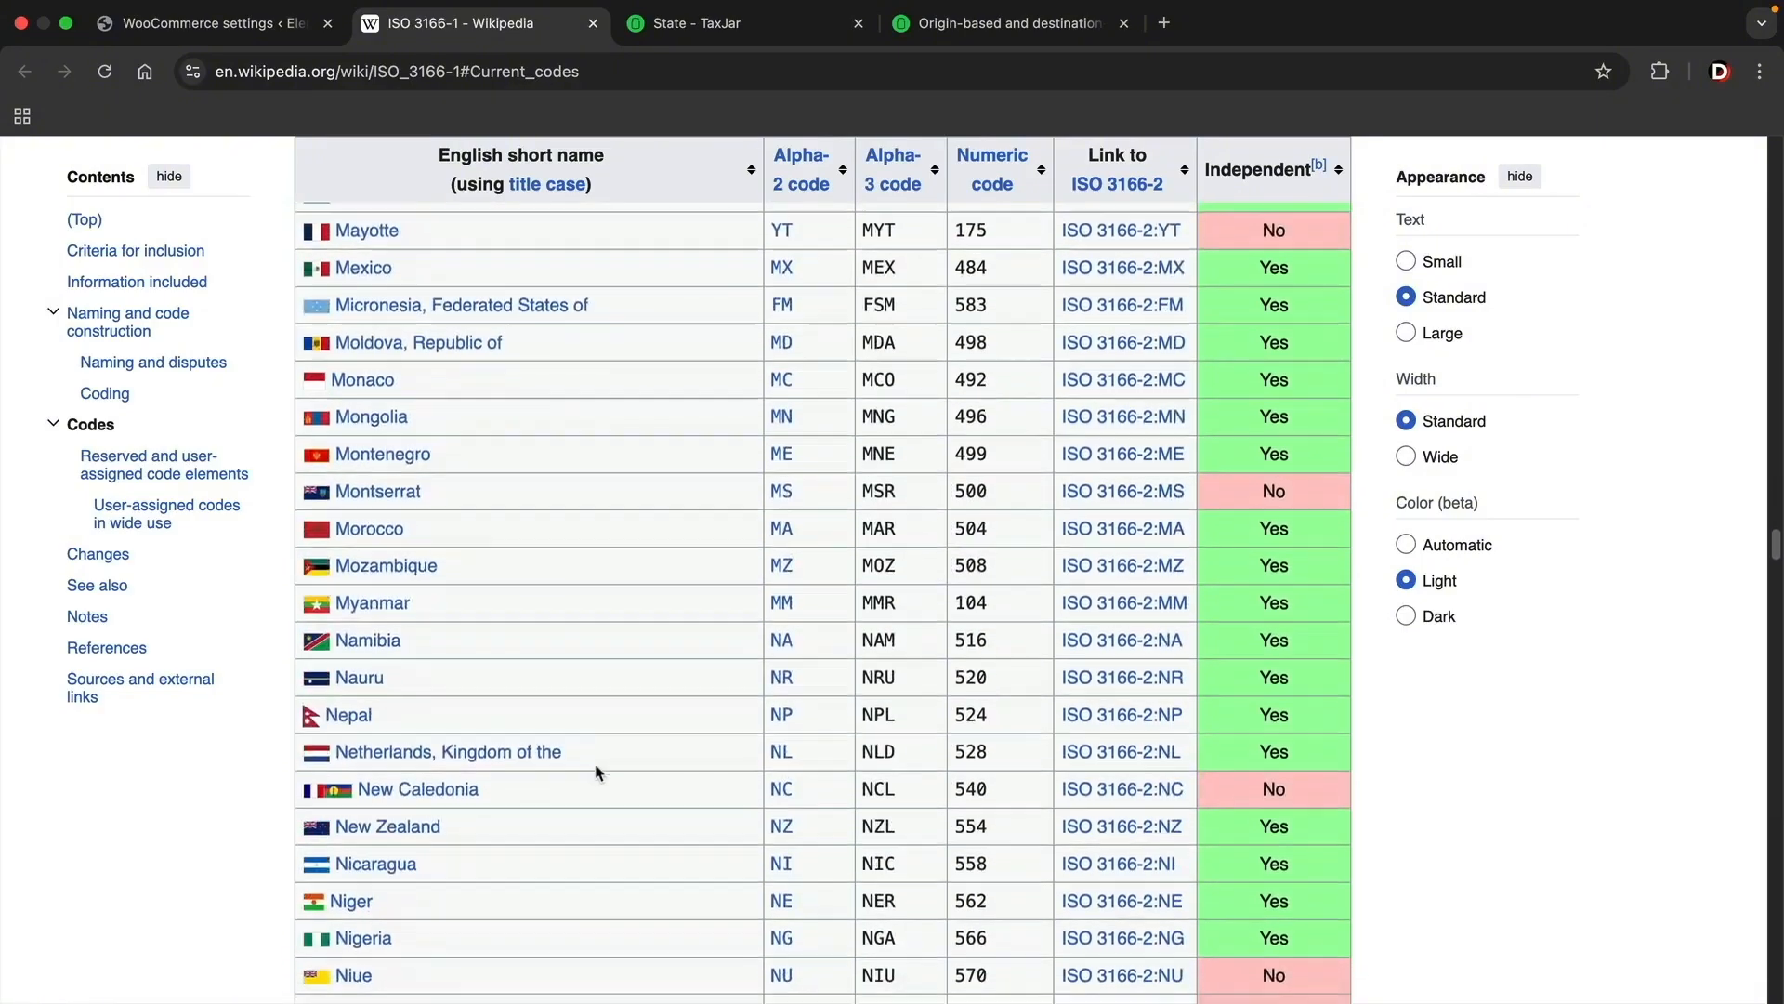
pyautogui.scroll(-20, 596, 773)
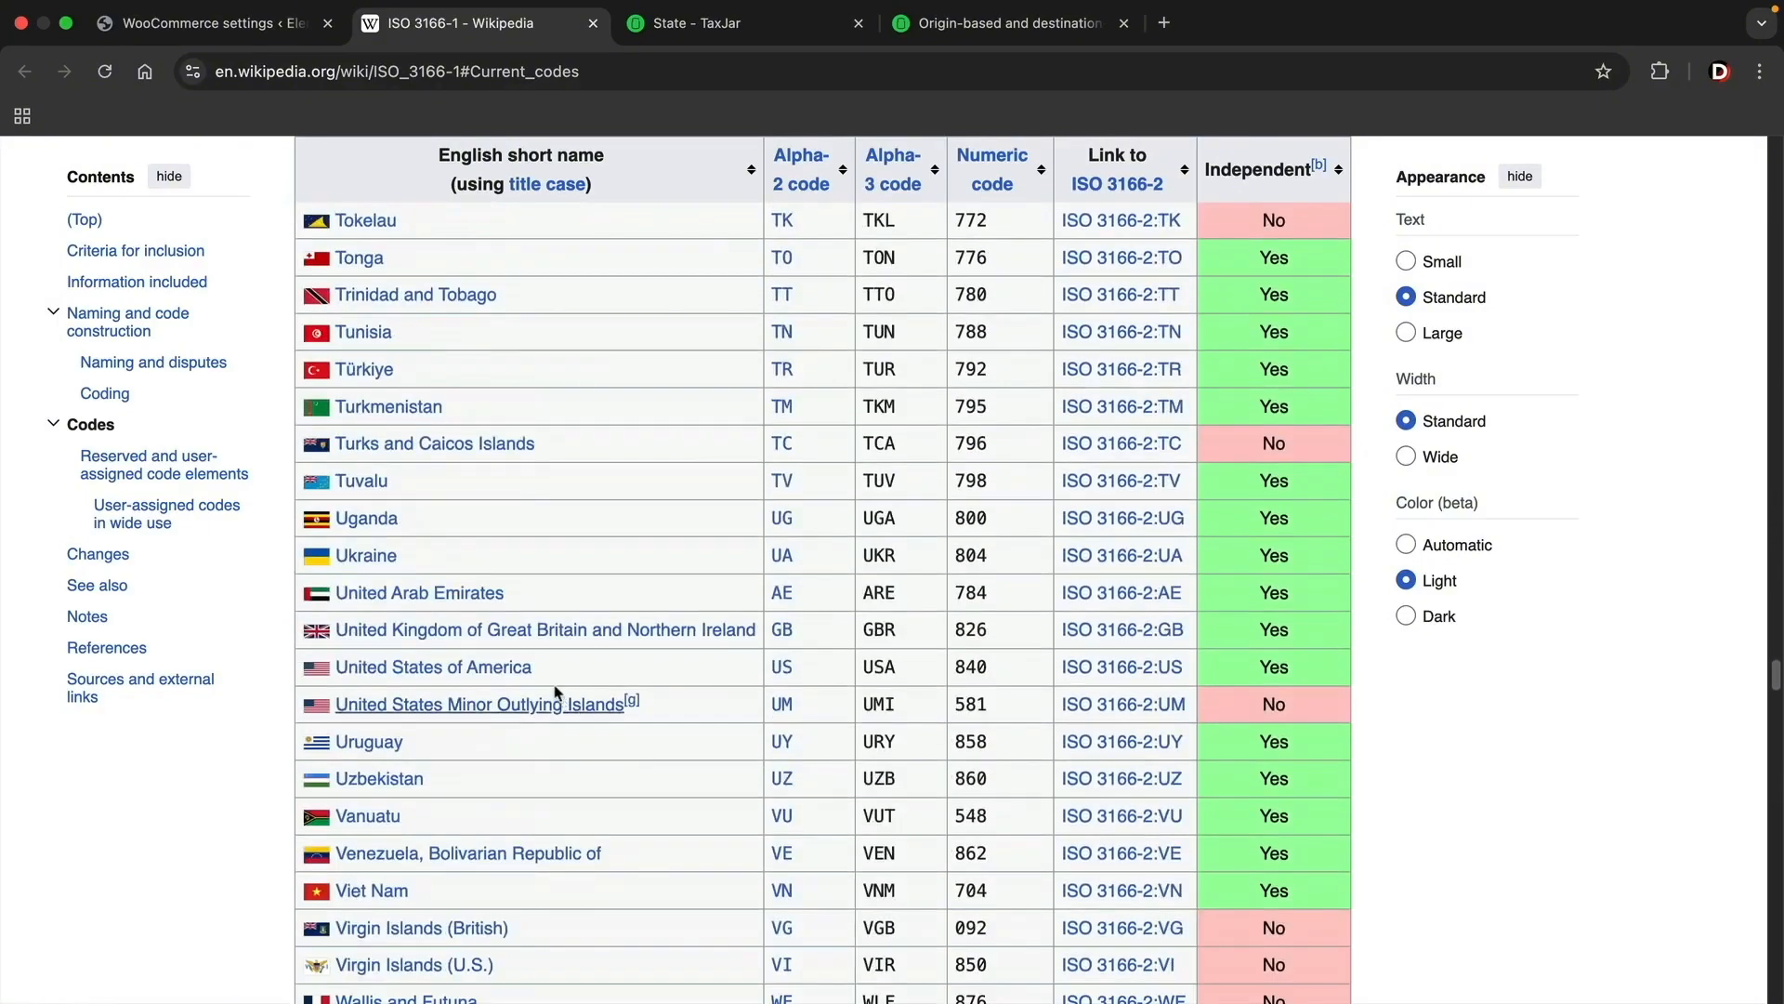
pyautogui.moveTo(400, 683)
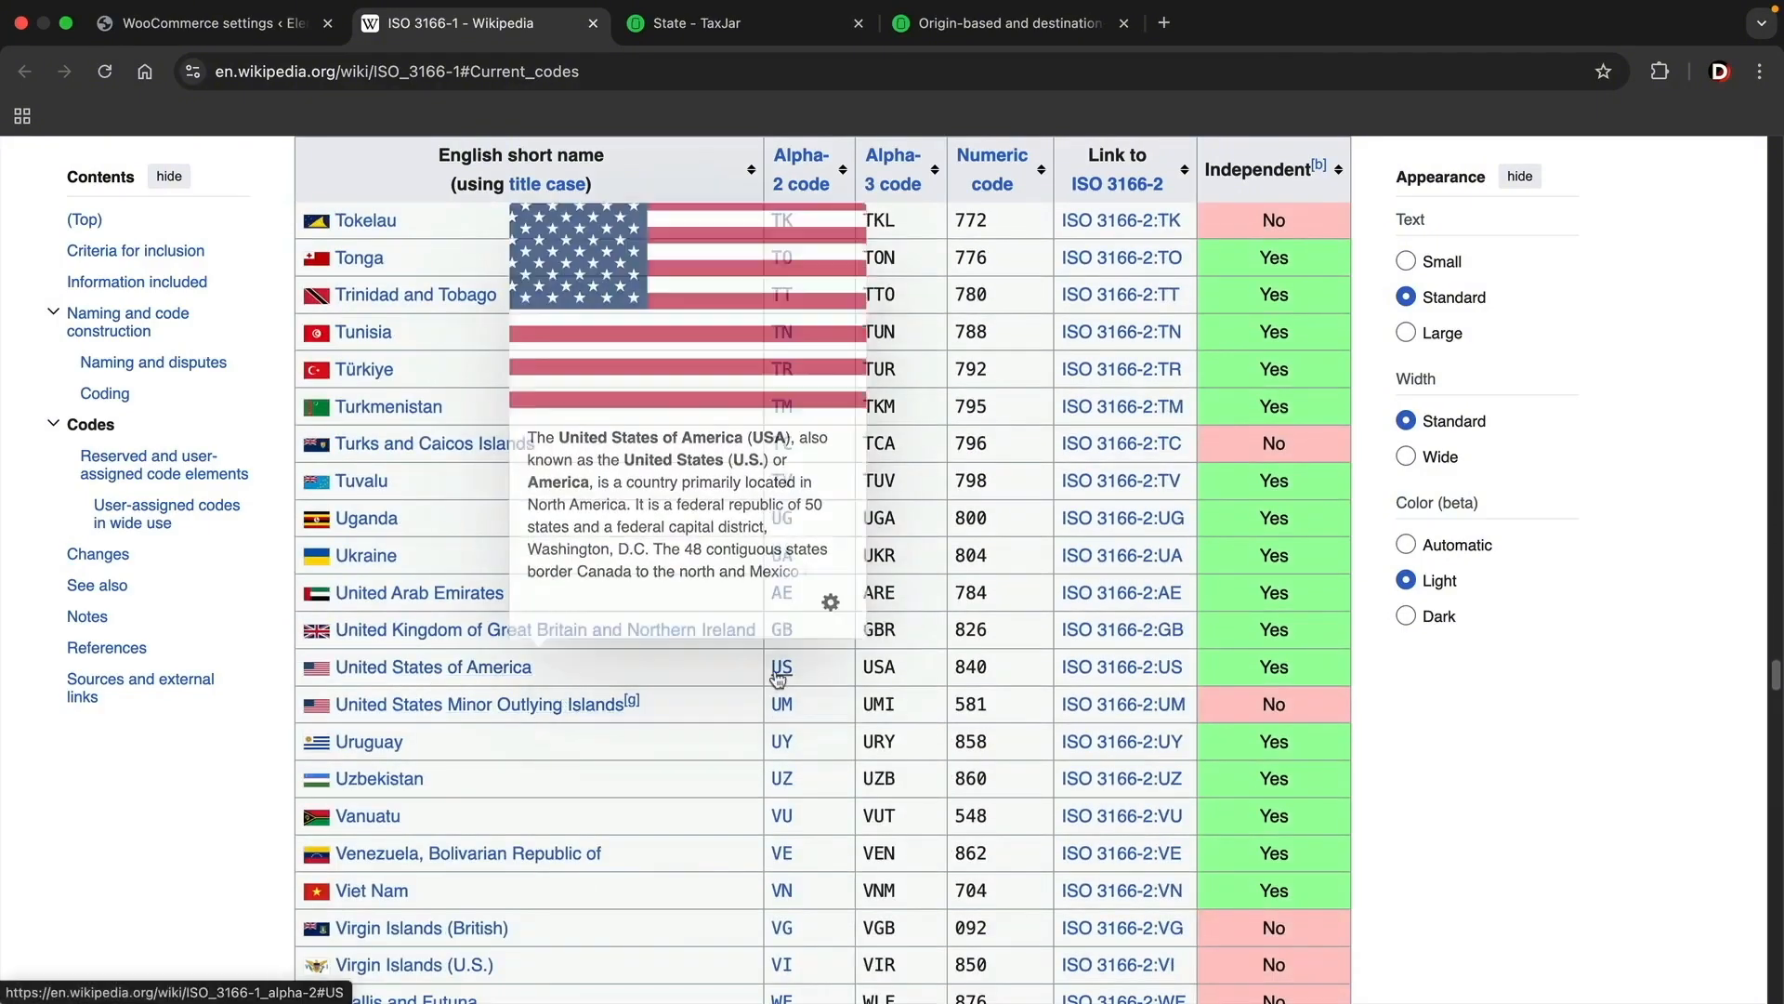
# Step: Return to the WooCommerce standard rates table and set the new row's country code to US
pyautogui.click(223, 22)
pyautogui.write('U')
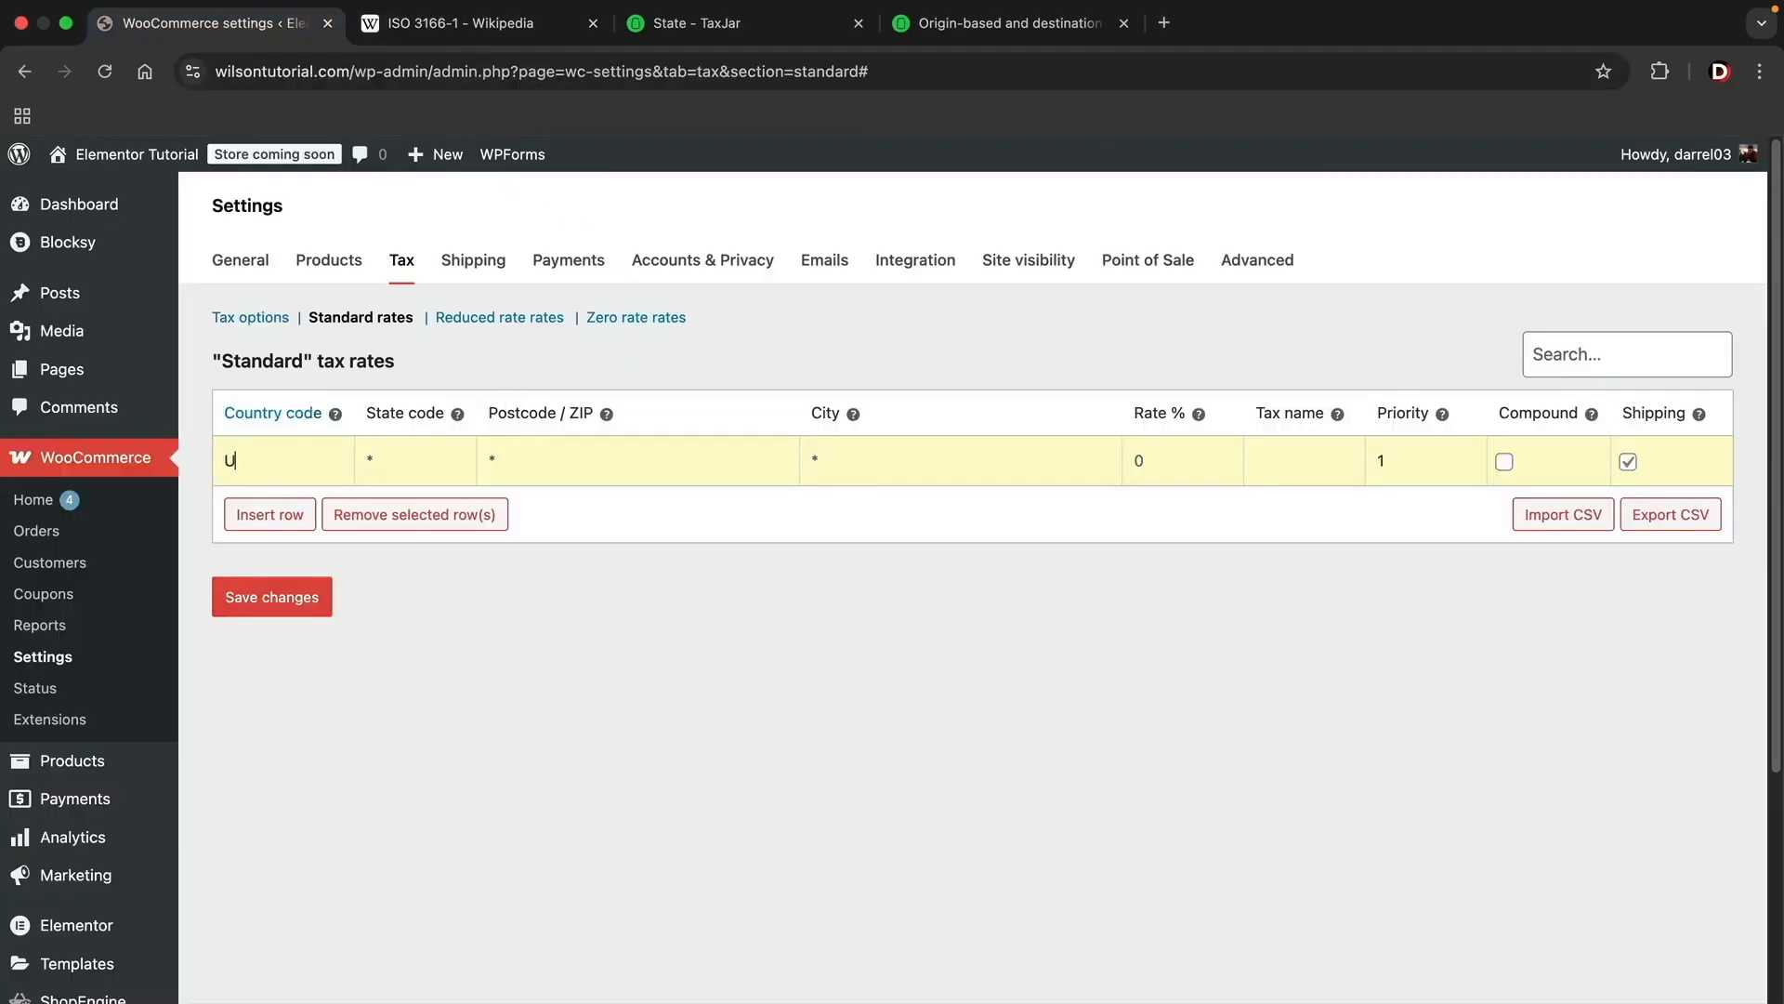
pyautogui.write('S')
pyautogui.press('Tab')
# Step: Check California's abbreviation on TaxJar's state map, then set the row's state code to CA and postcode to 91311
pyautogui.click(732, 28)
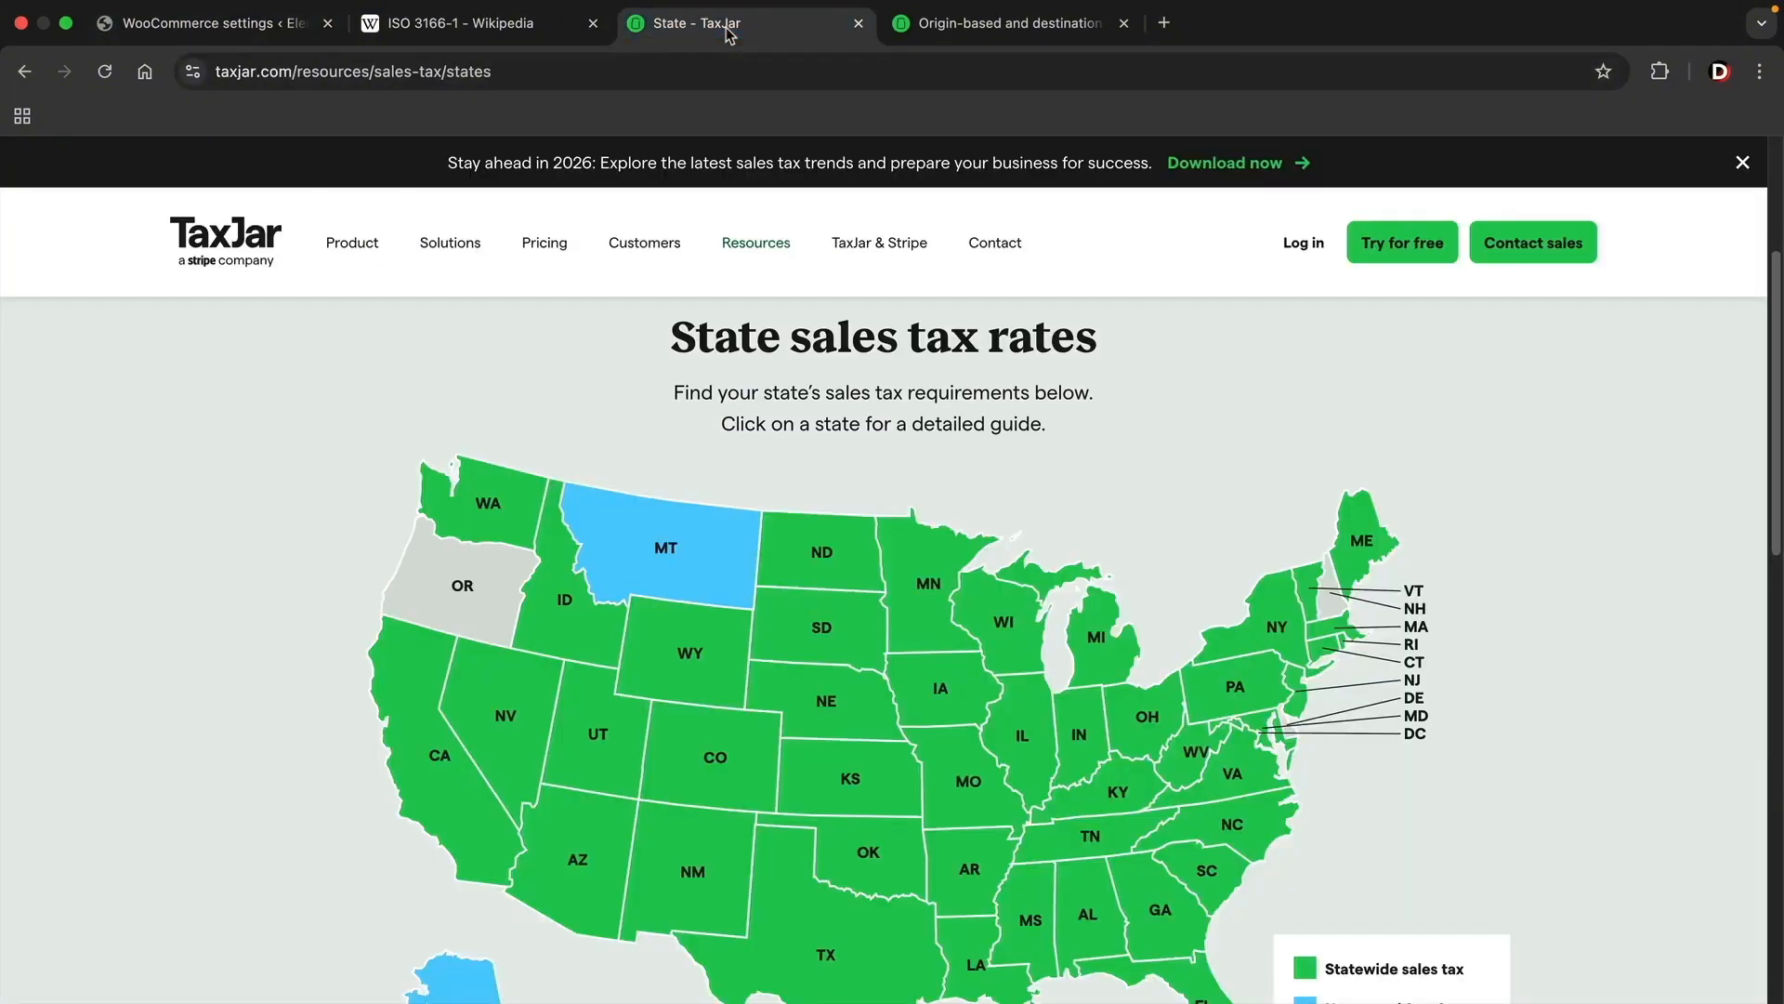
pyautogui.scroll(-2, 258, 734)
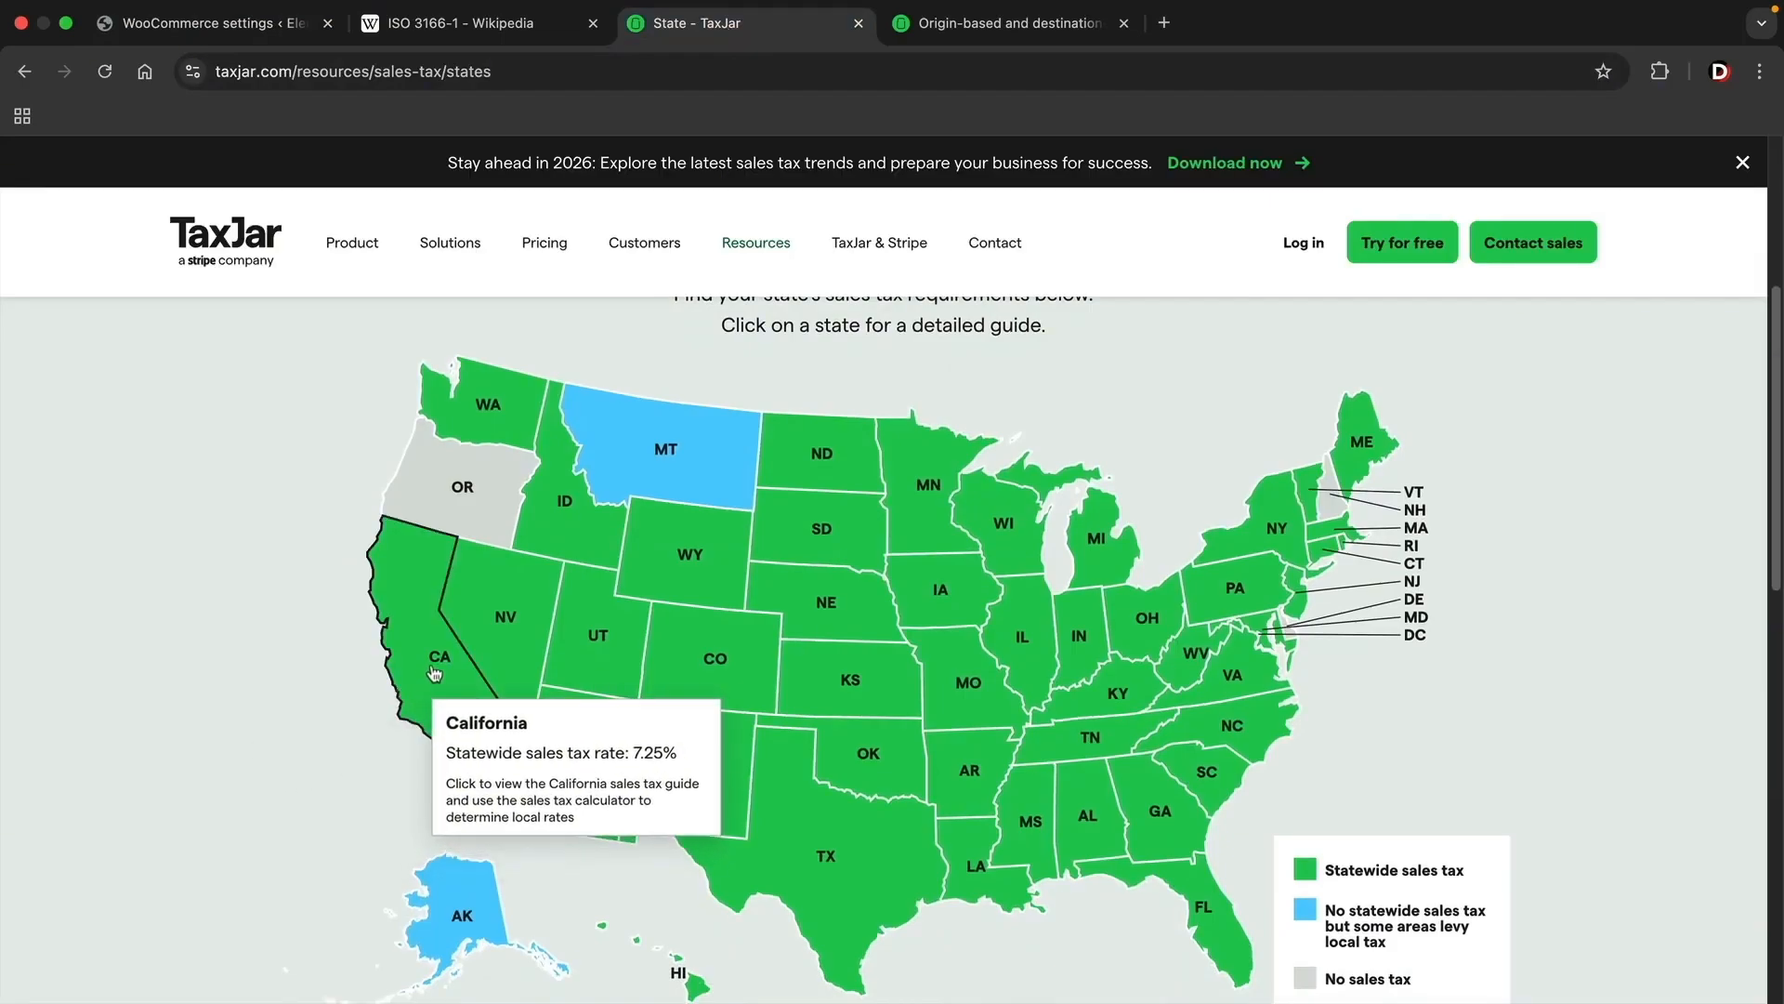
pyautogui.click(243, 34)
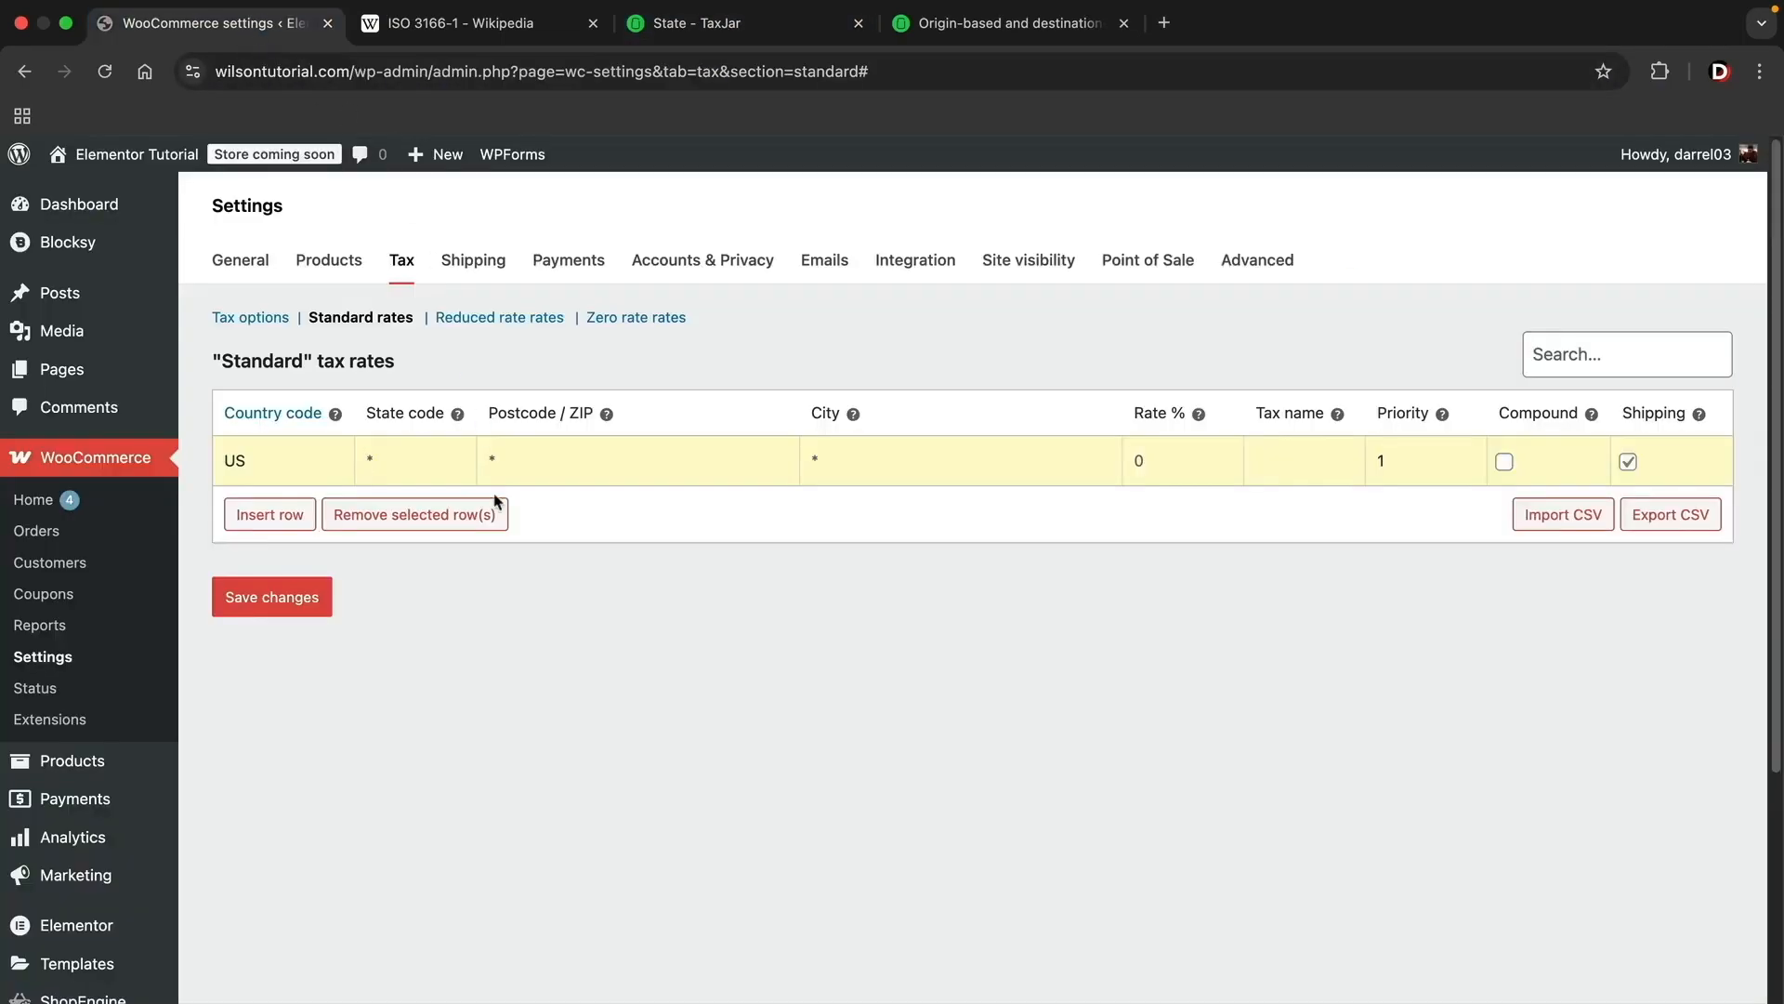
pyautogui.press('BackSpace')
pyautogui.write('CA')
# Step: Check California's statewide rate on TaxJar, then set the row's rate to 7.25 and its tax name to California
pyautogui.click(754, 30)
pyautogui.moveTo(412, 651)
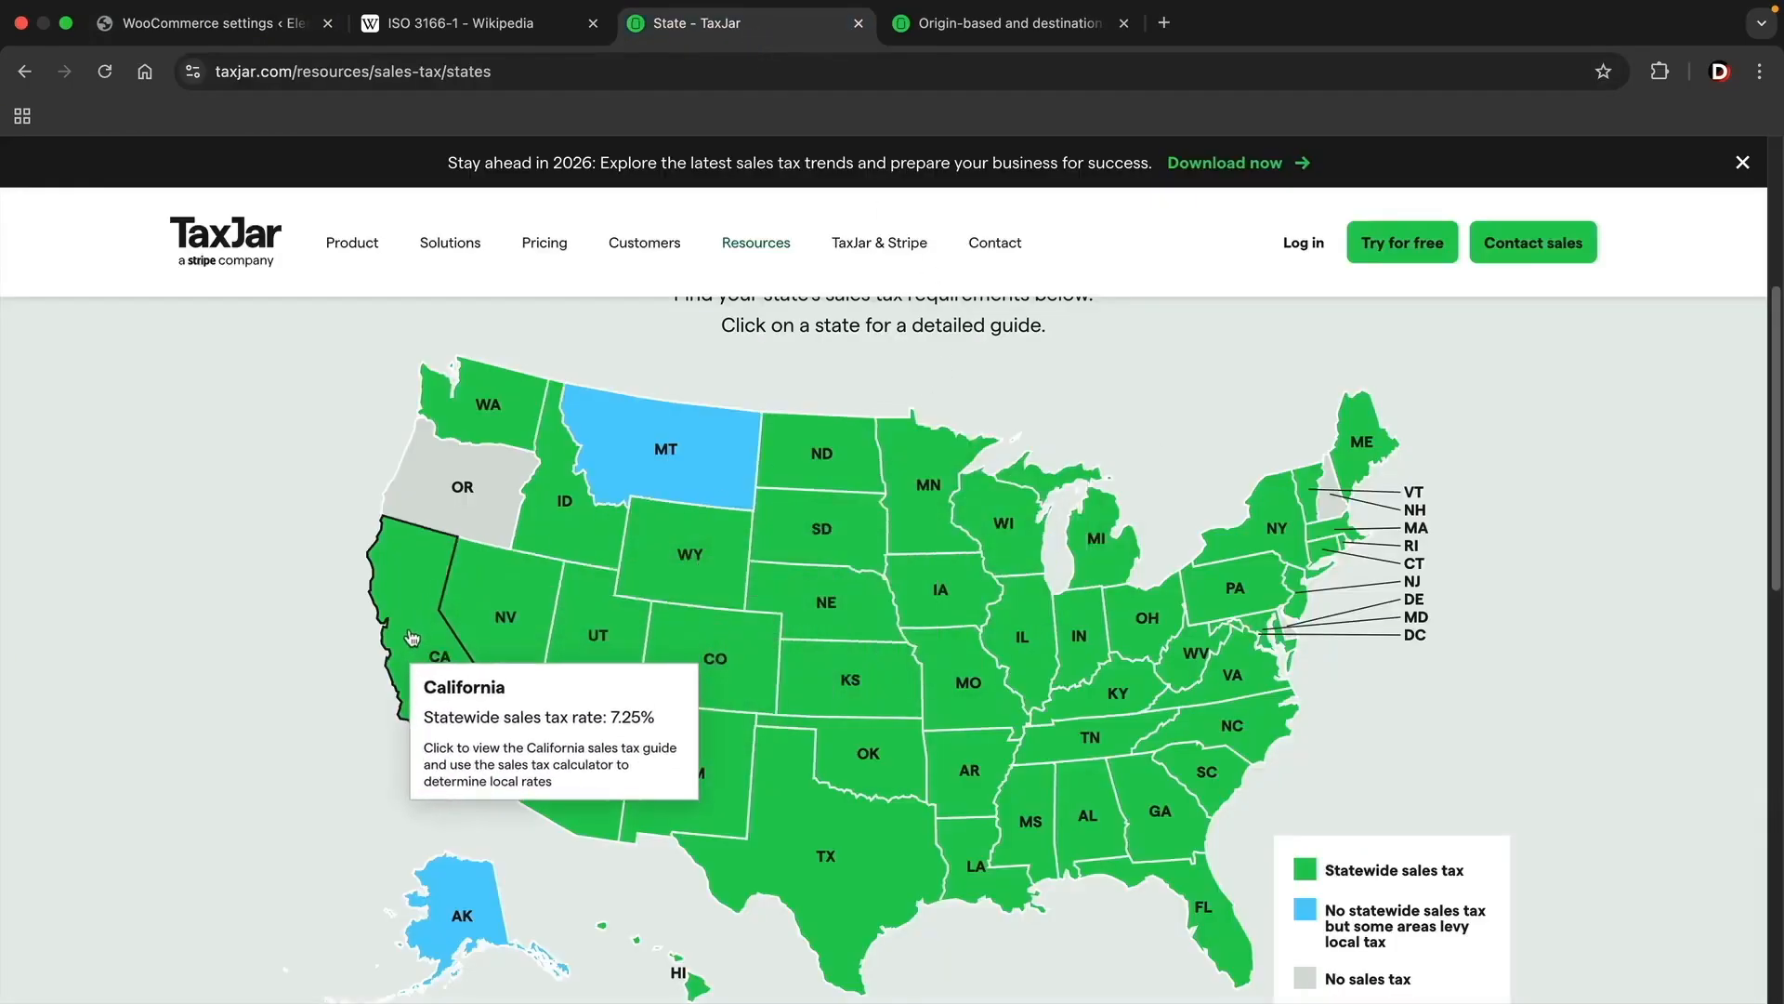
pyautogui.click(270, 24)
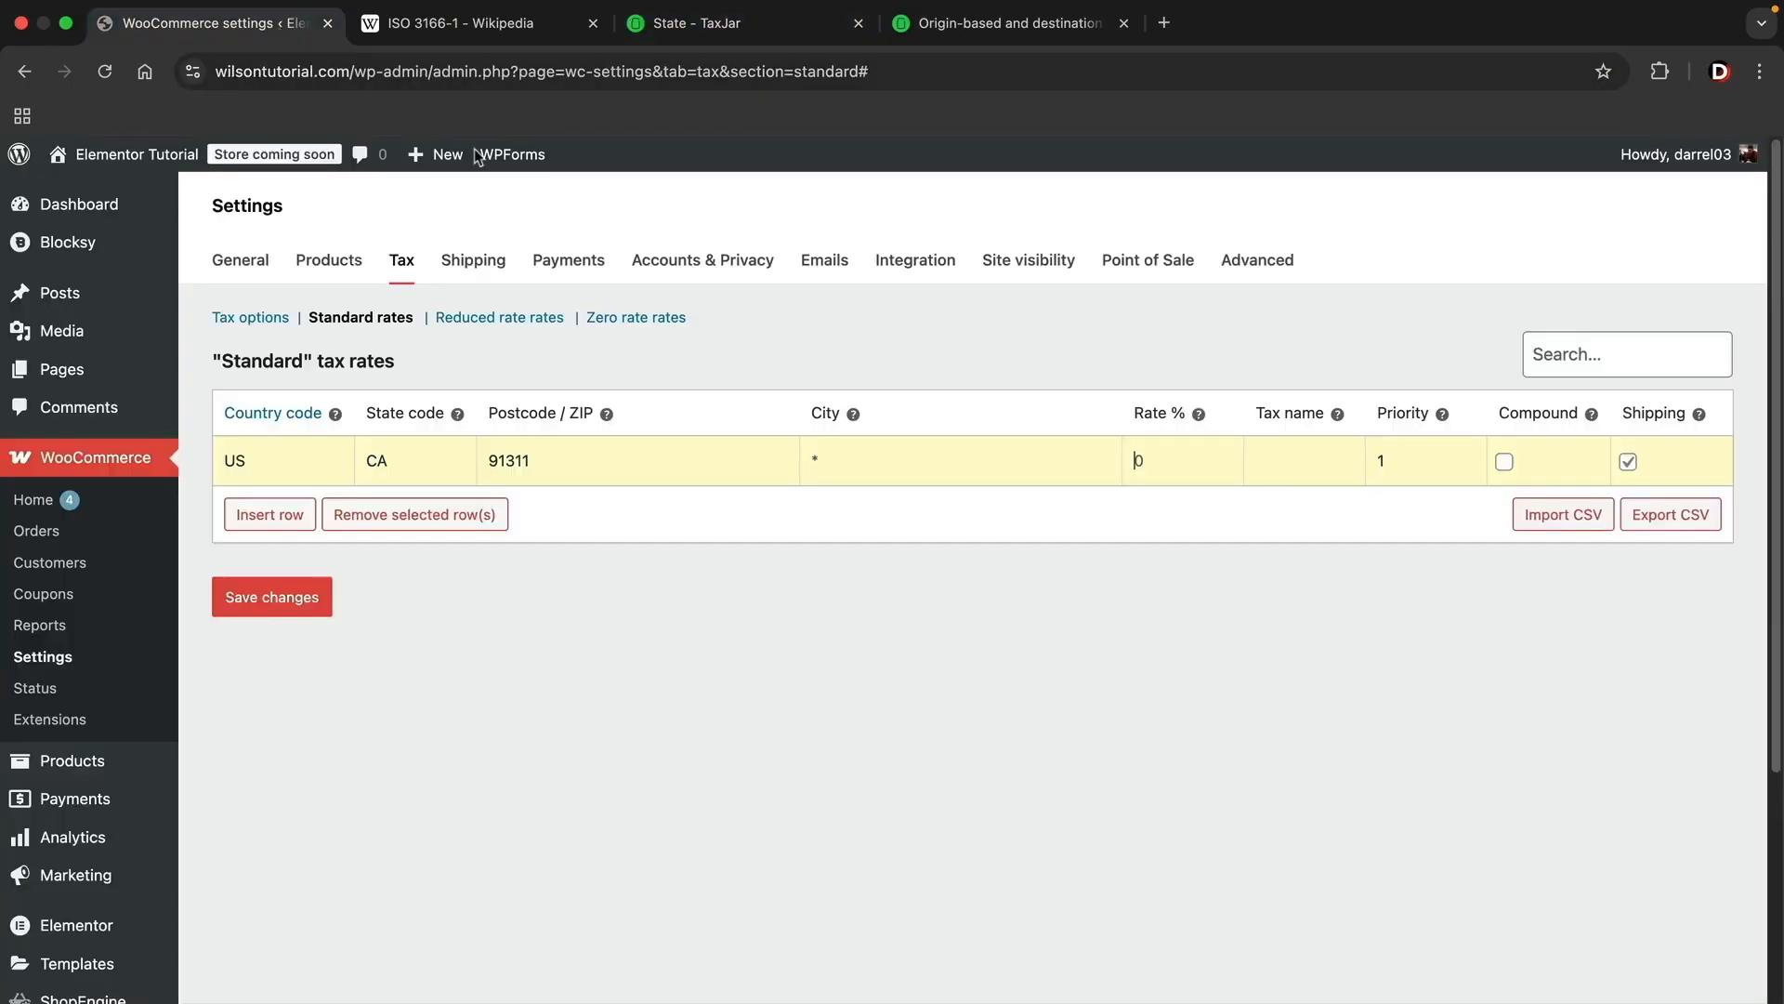
pyautogui.write('7.25')
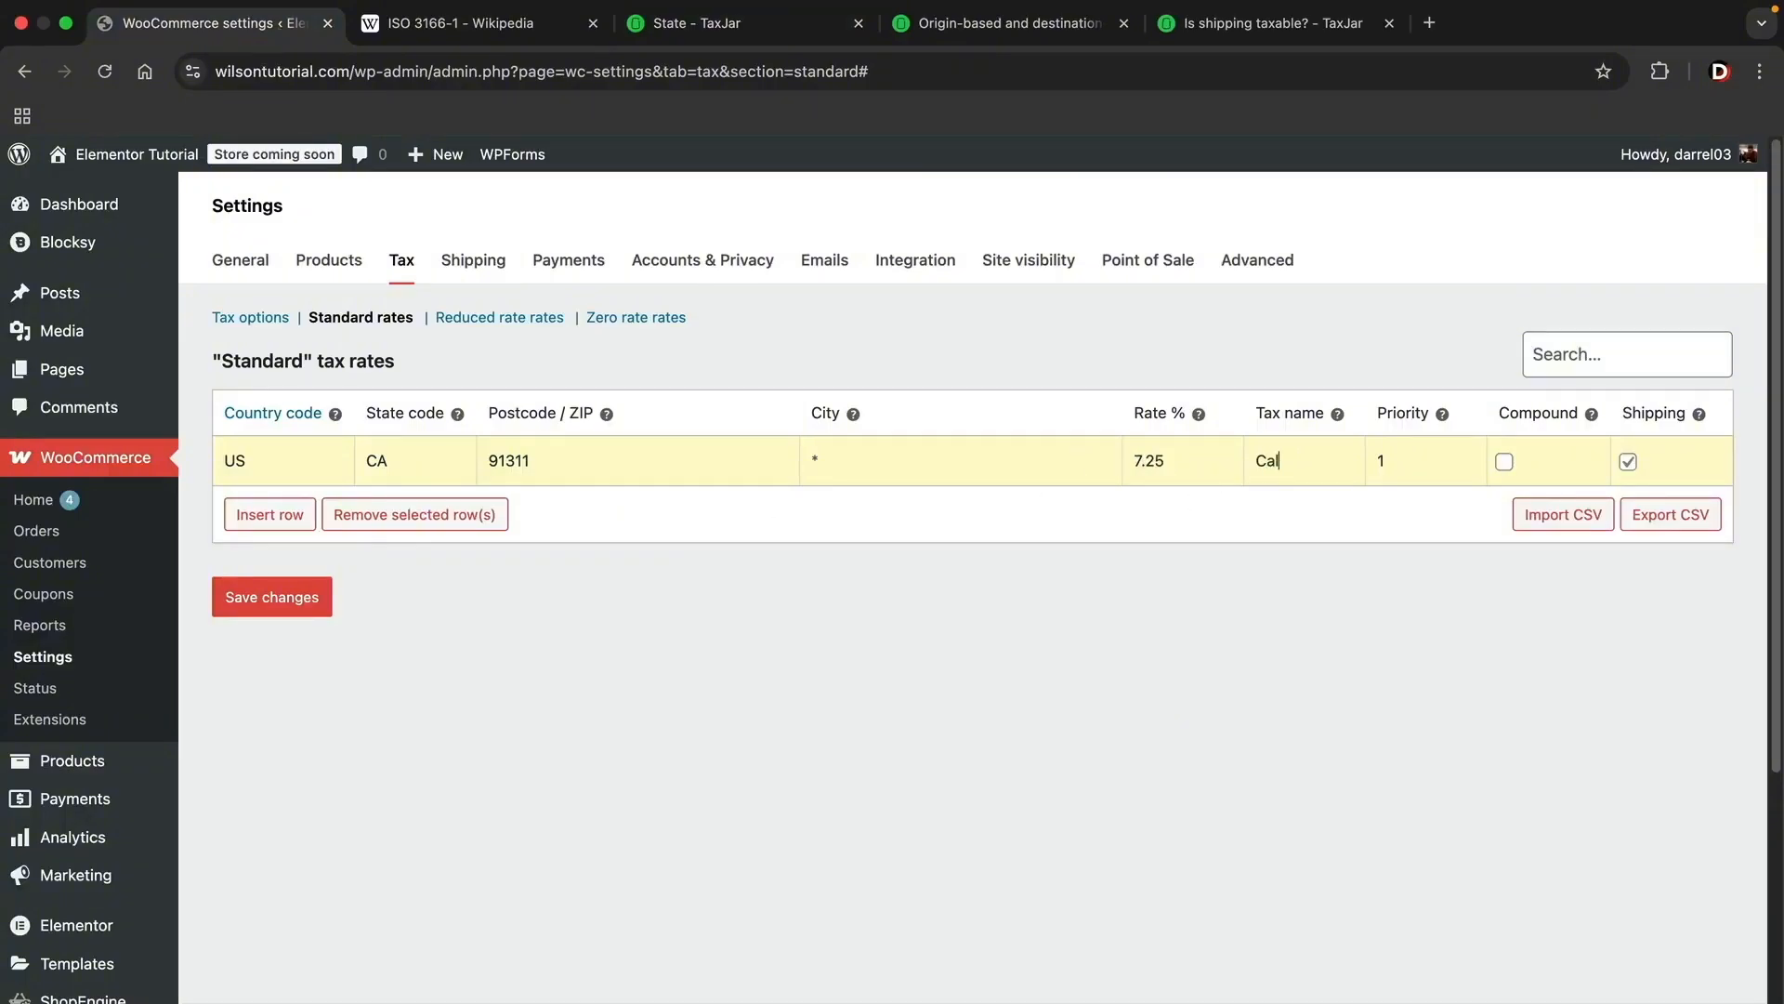
pyautogui.write('ornia')
pyautogui.moveTo(1413, 459); pyautogui.dragTo(1379, 461)
pyautogui.click(284, 514)
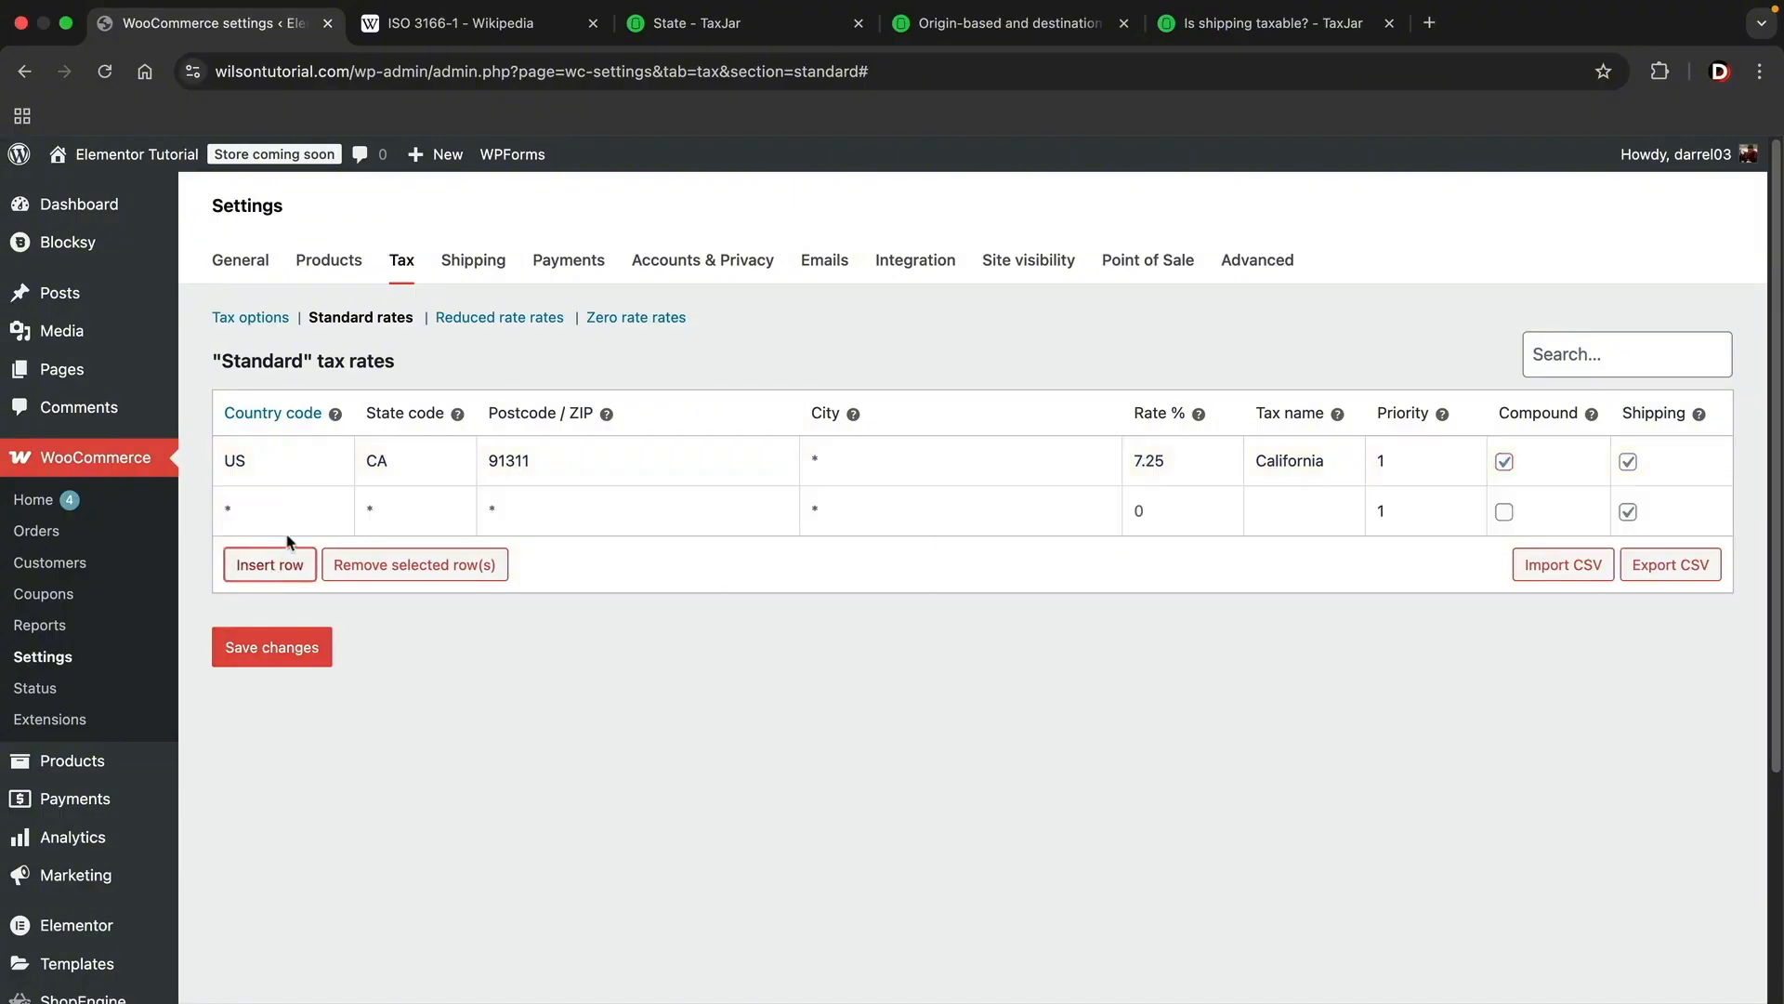
pyautogui.click(1504, 512)
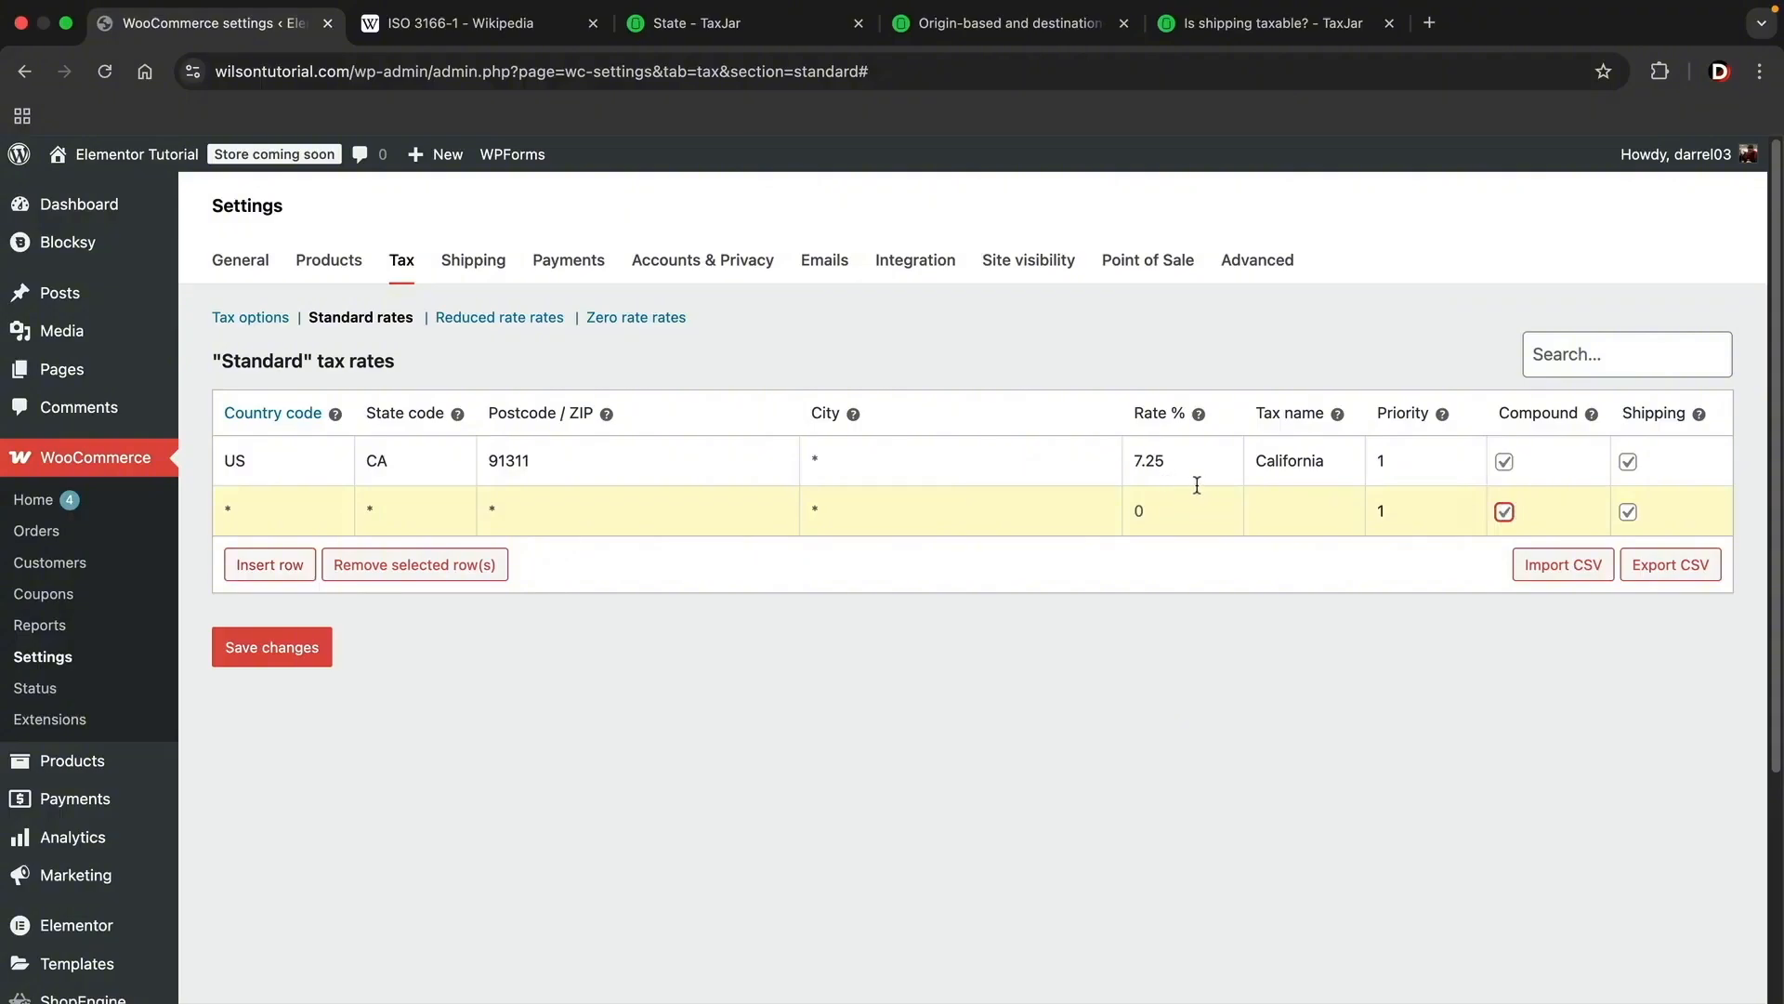
pyautogui.click(479, 568)
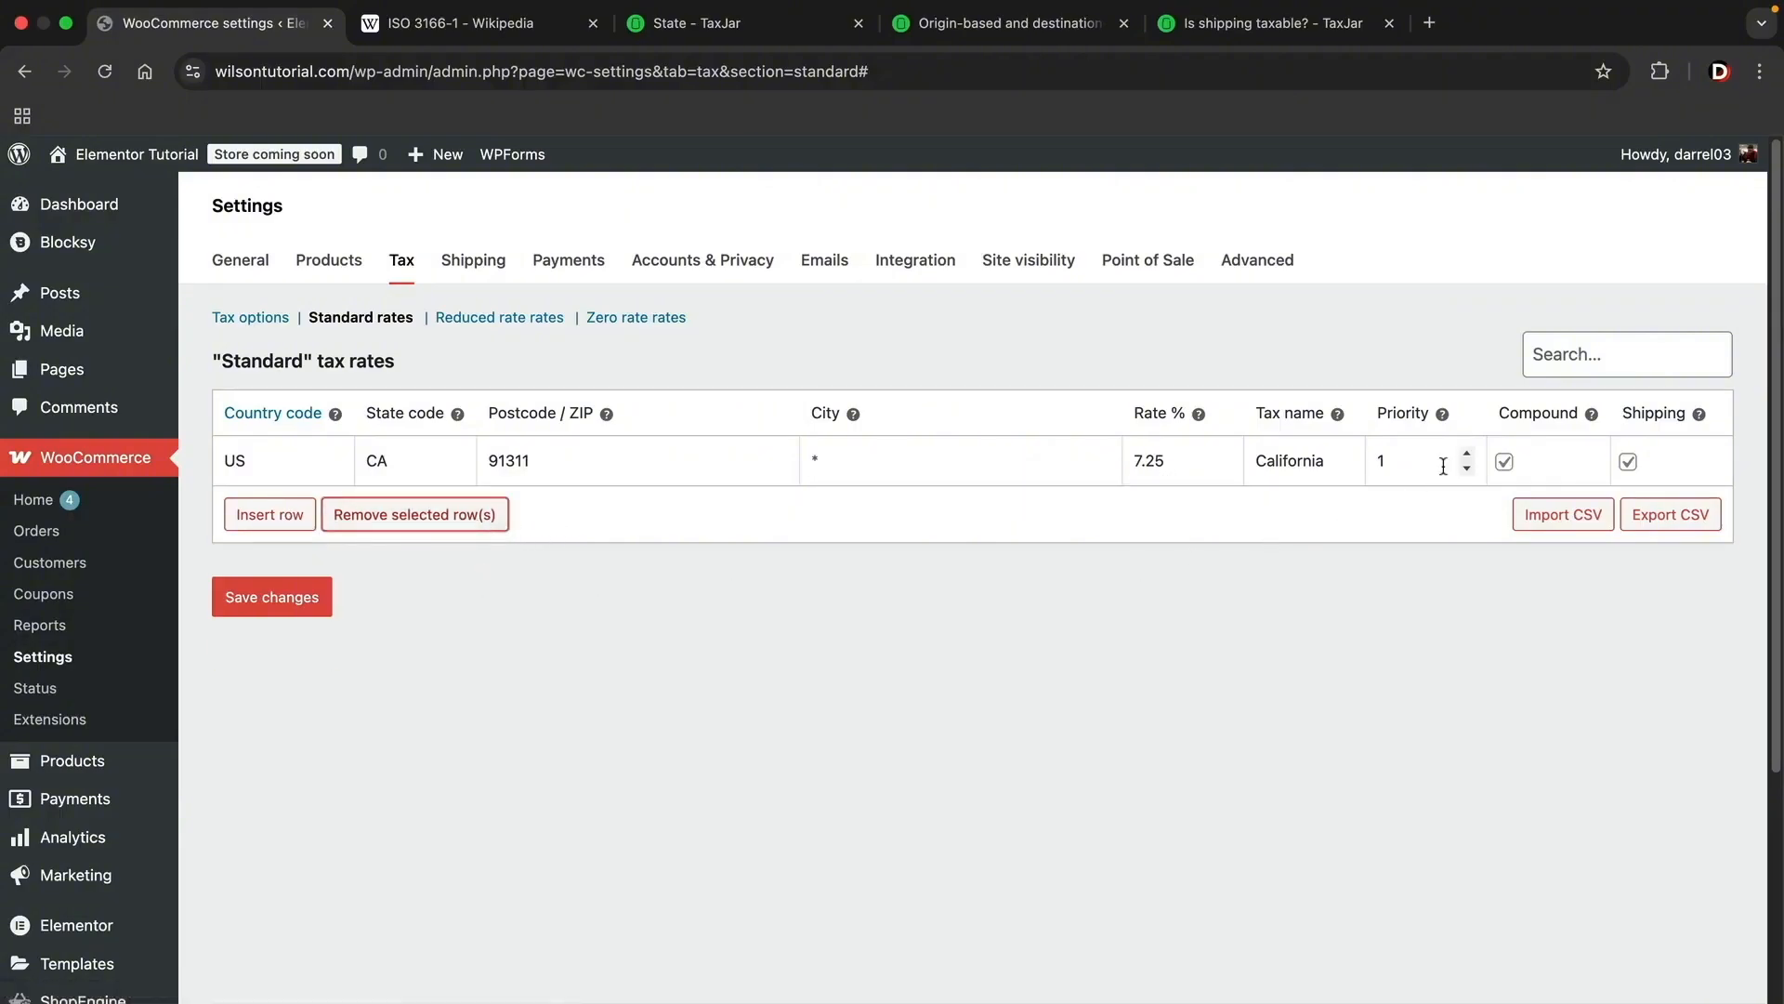
# Step: Turn off the Compound option for the California tax rate
pyautogui.click(1507, 464)
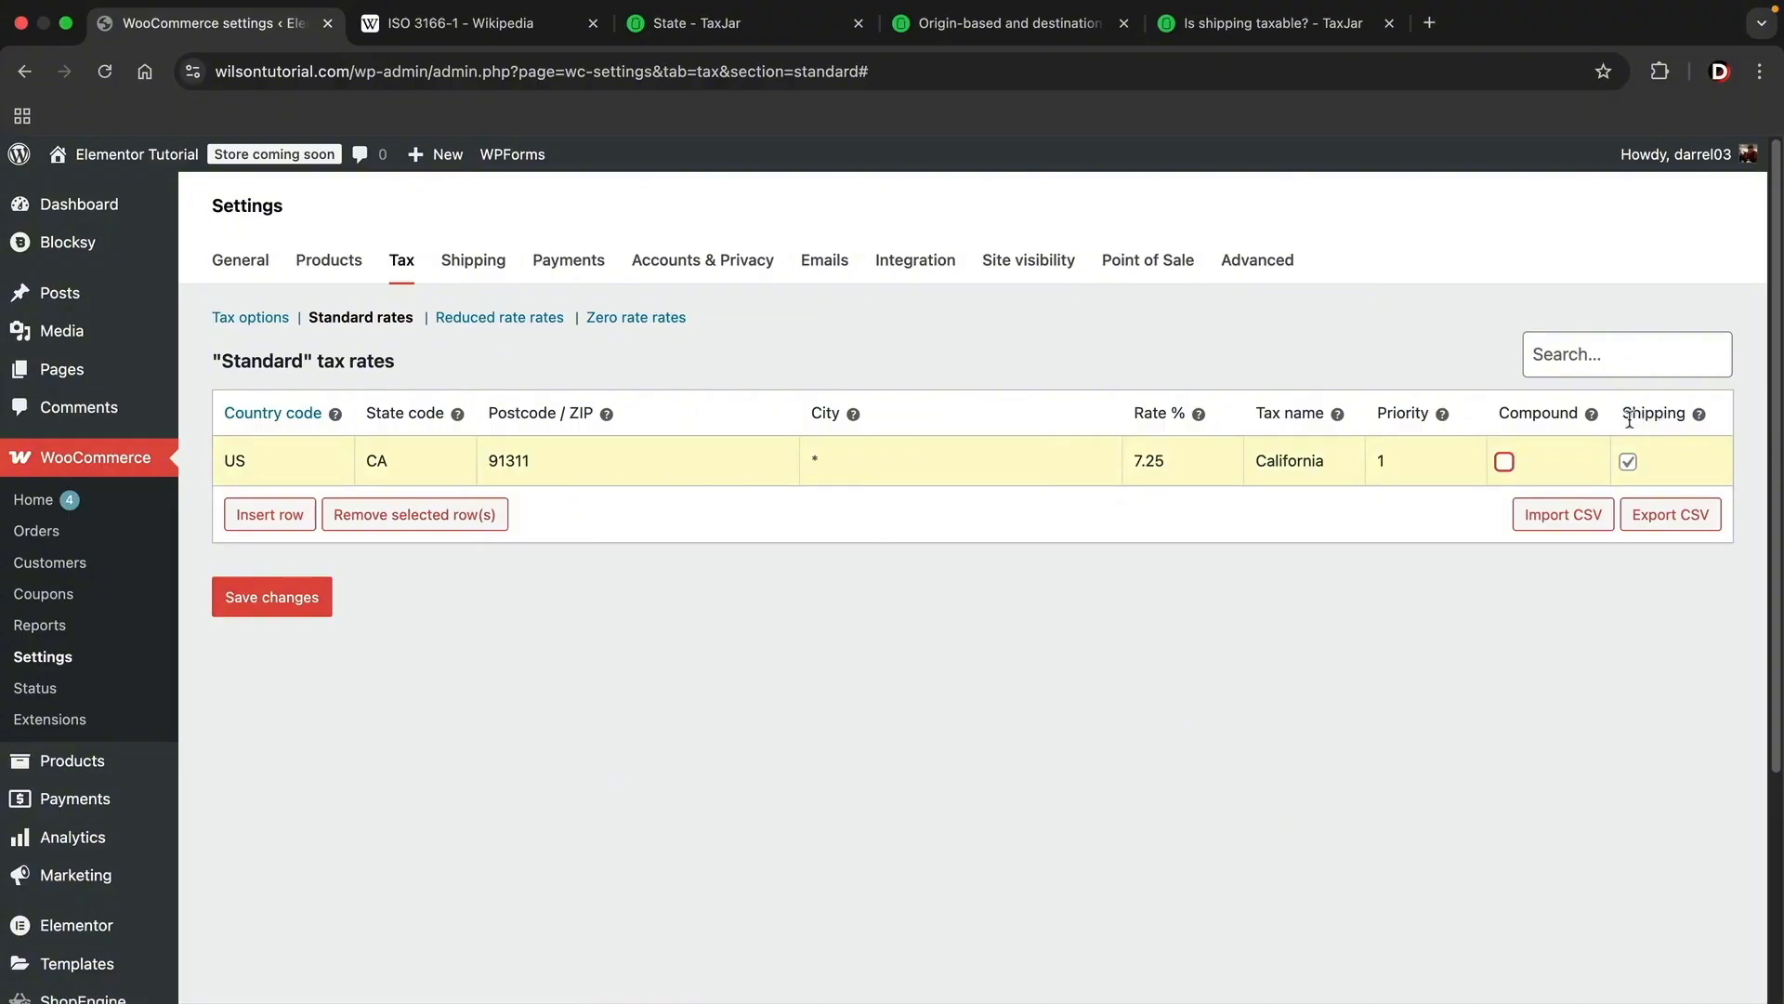
# Step: Examine TaxJar's shipping taxability article for the list of states where shipping is taxable
pyautogui.click(1273, 22)
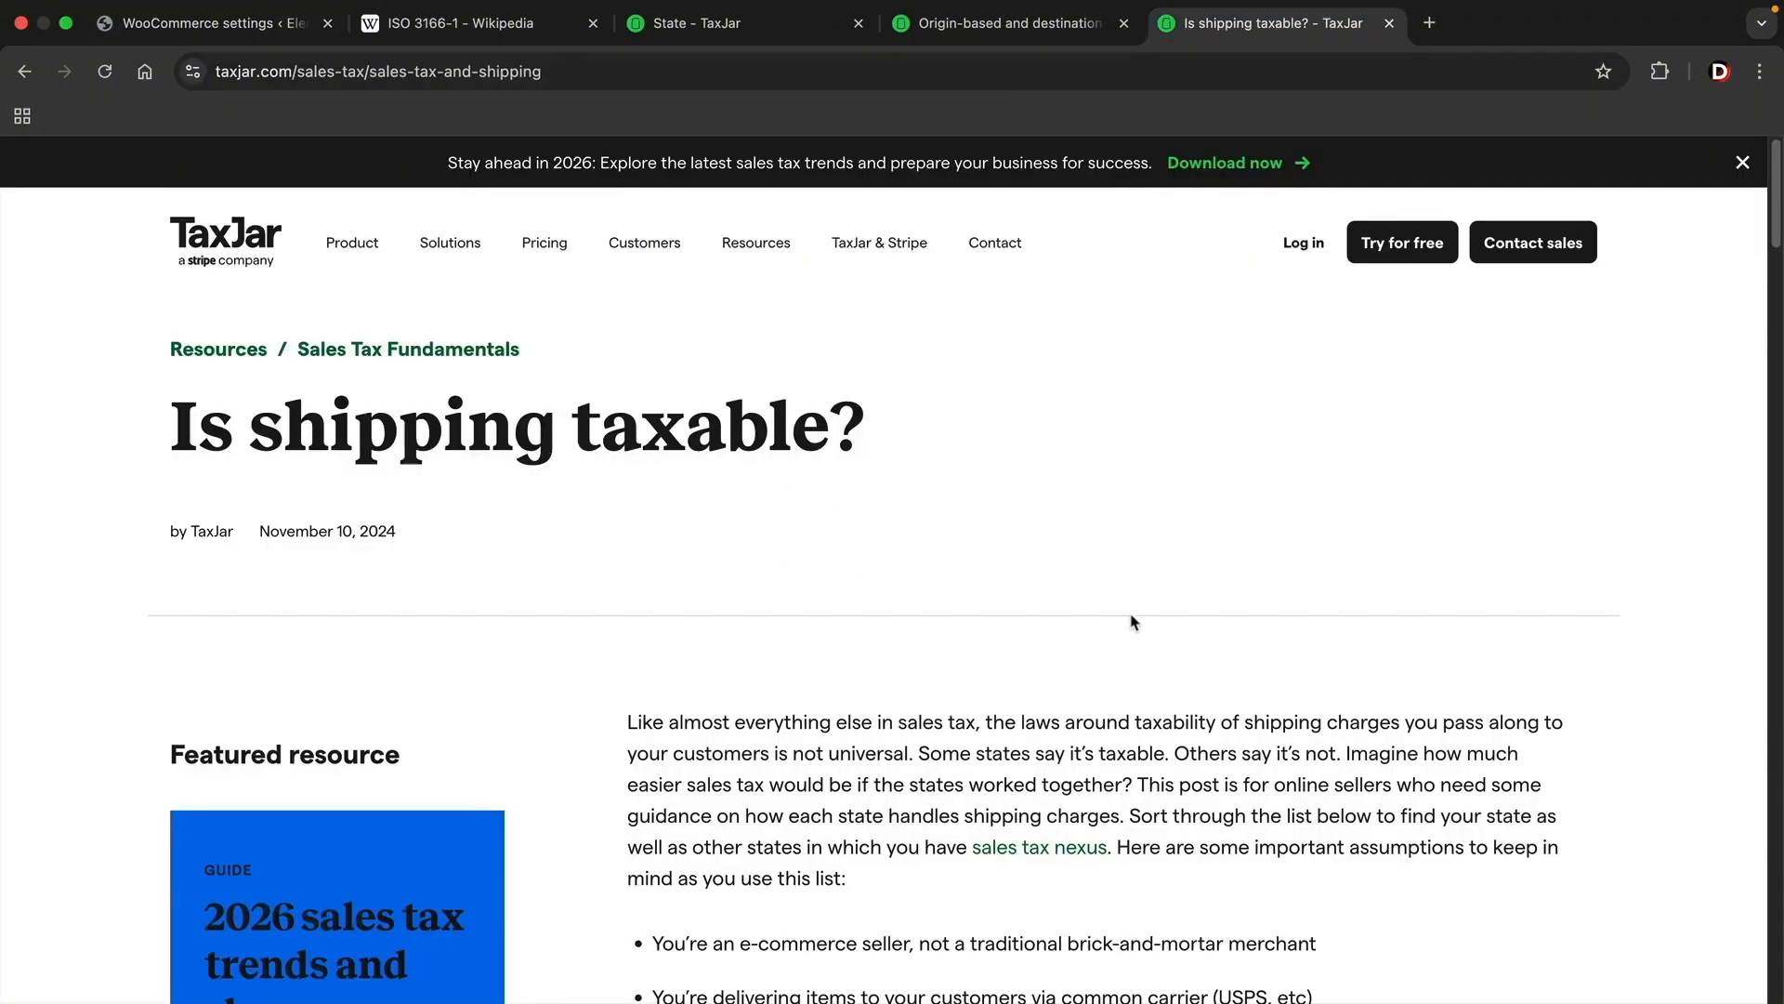
pyautogui.scroll(-10, 1134, 622)
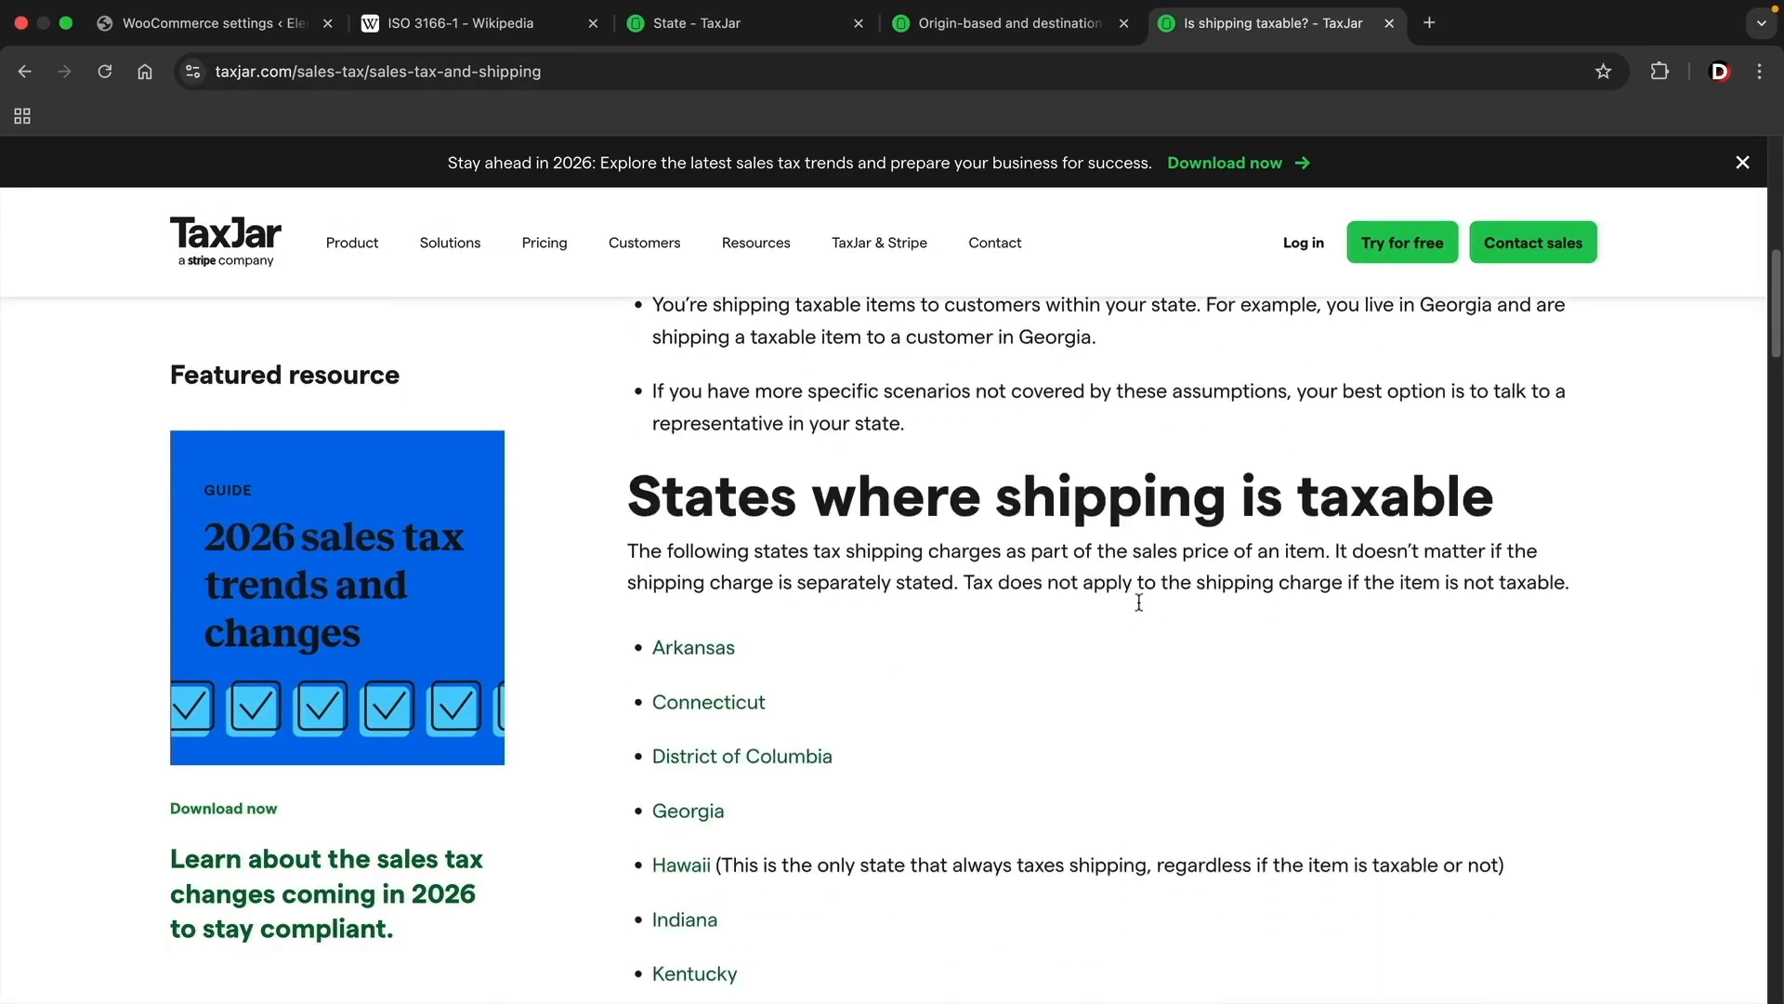
pyautogui.moveTo(630, 488); pyautogui.dragTo(1492, 506)
pyautogui.scroll(-2, 1157, 580)
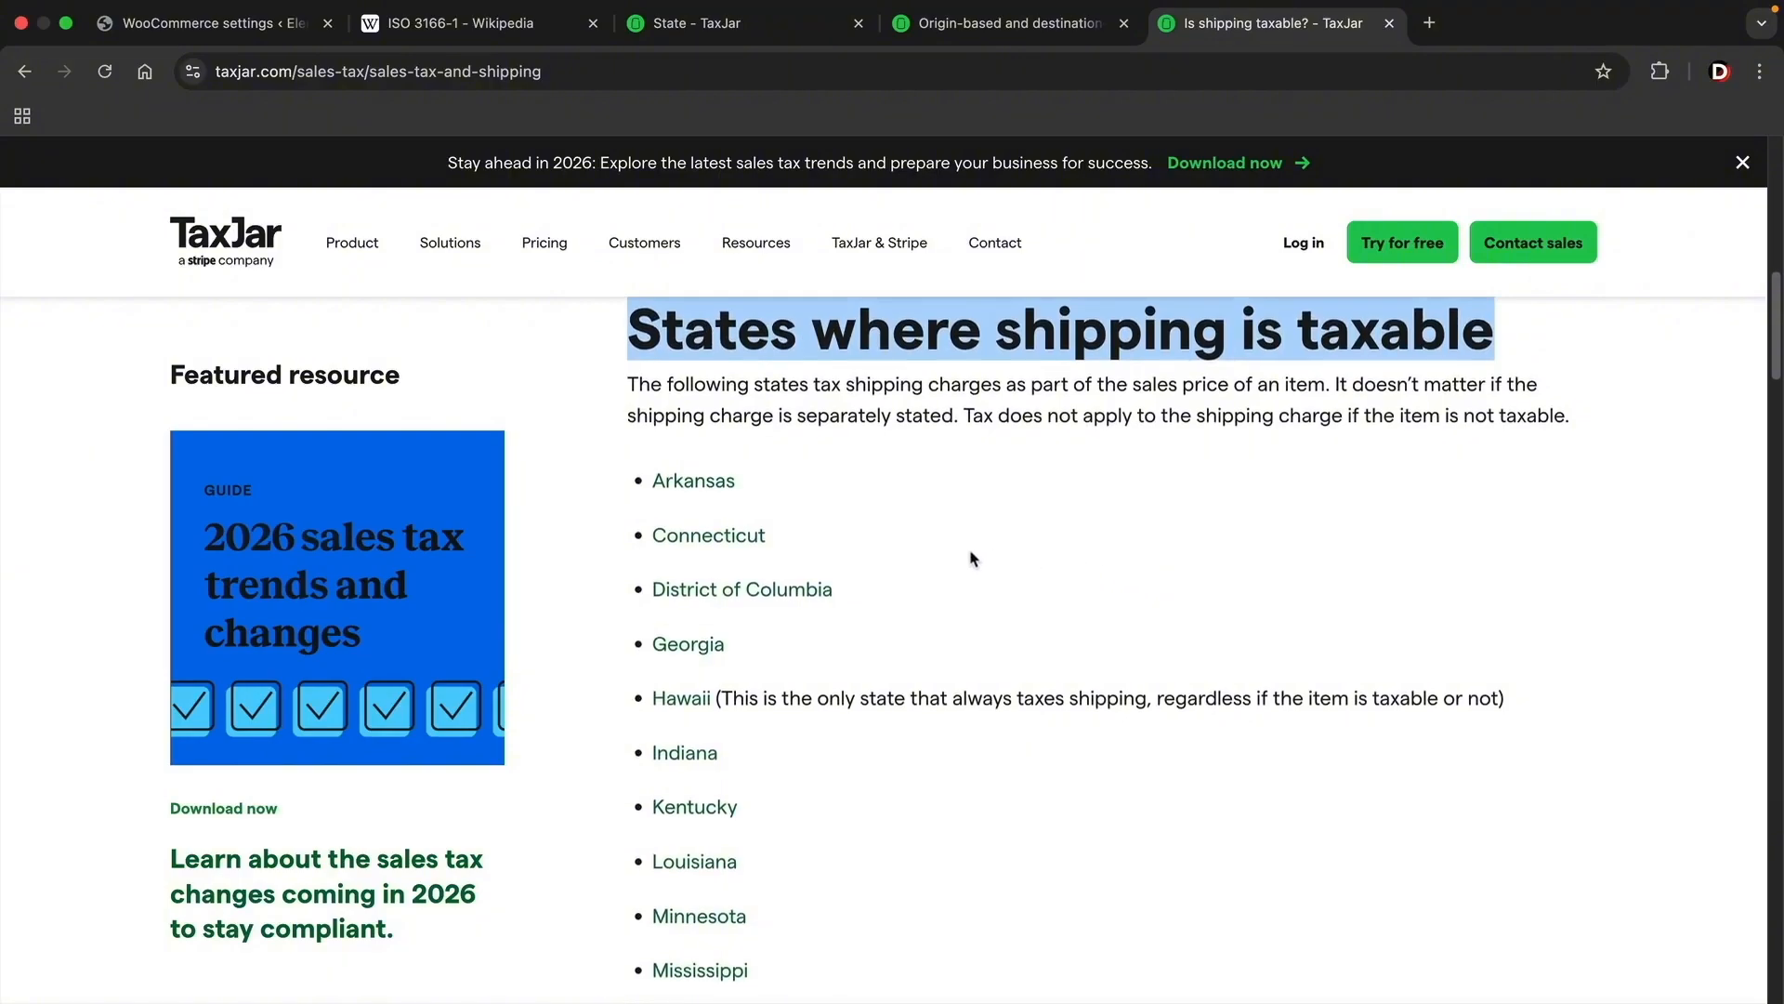
pyautogui.scroll(-2, 973, 558)
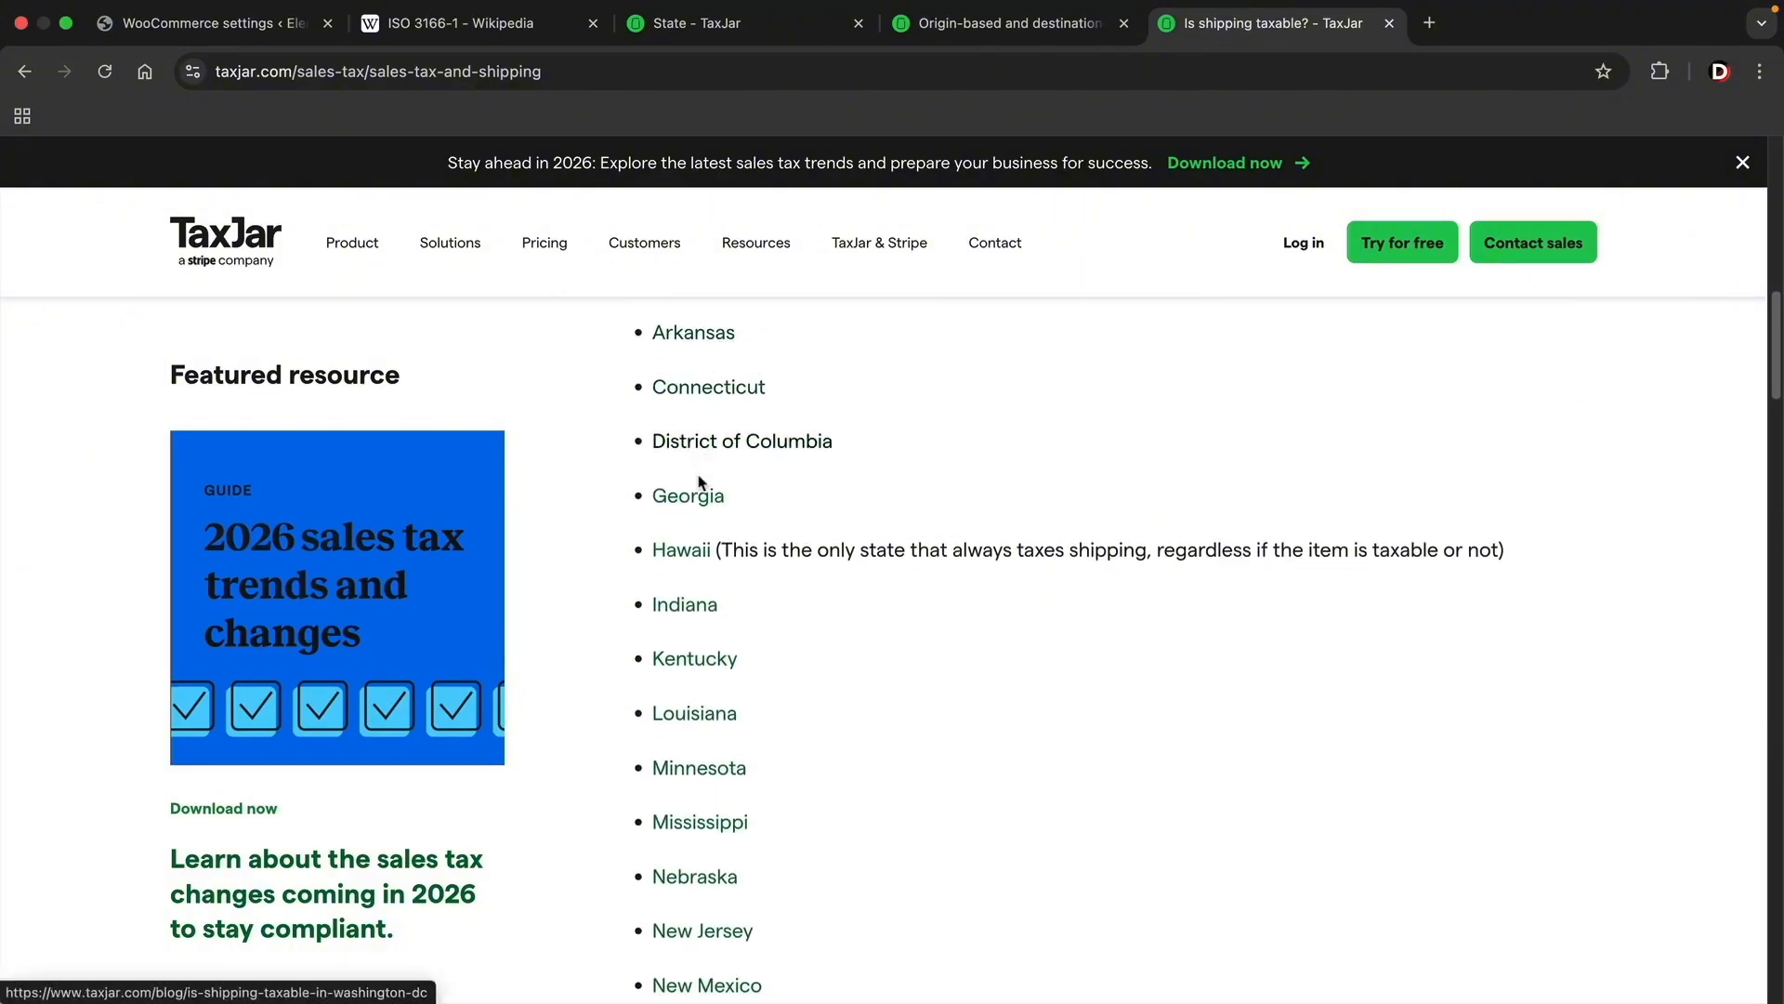
pyautogui.scroll(-5, 709, 665)
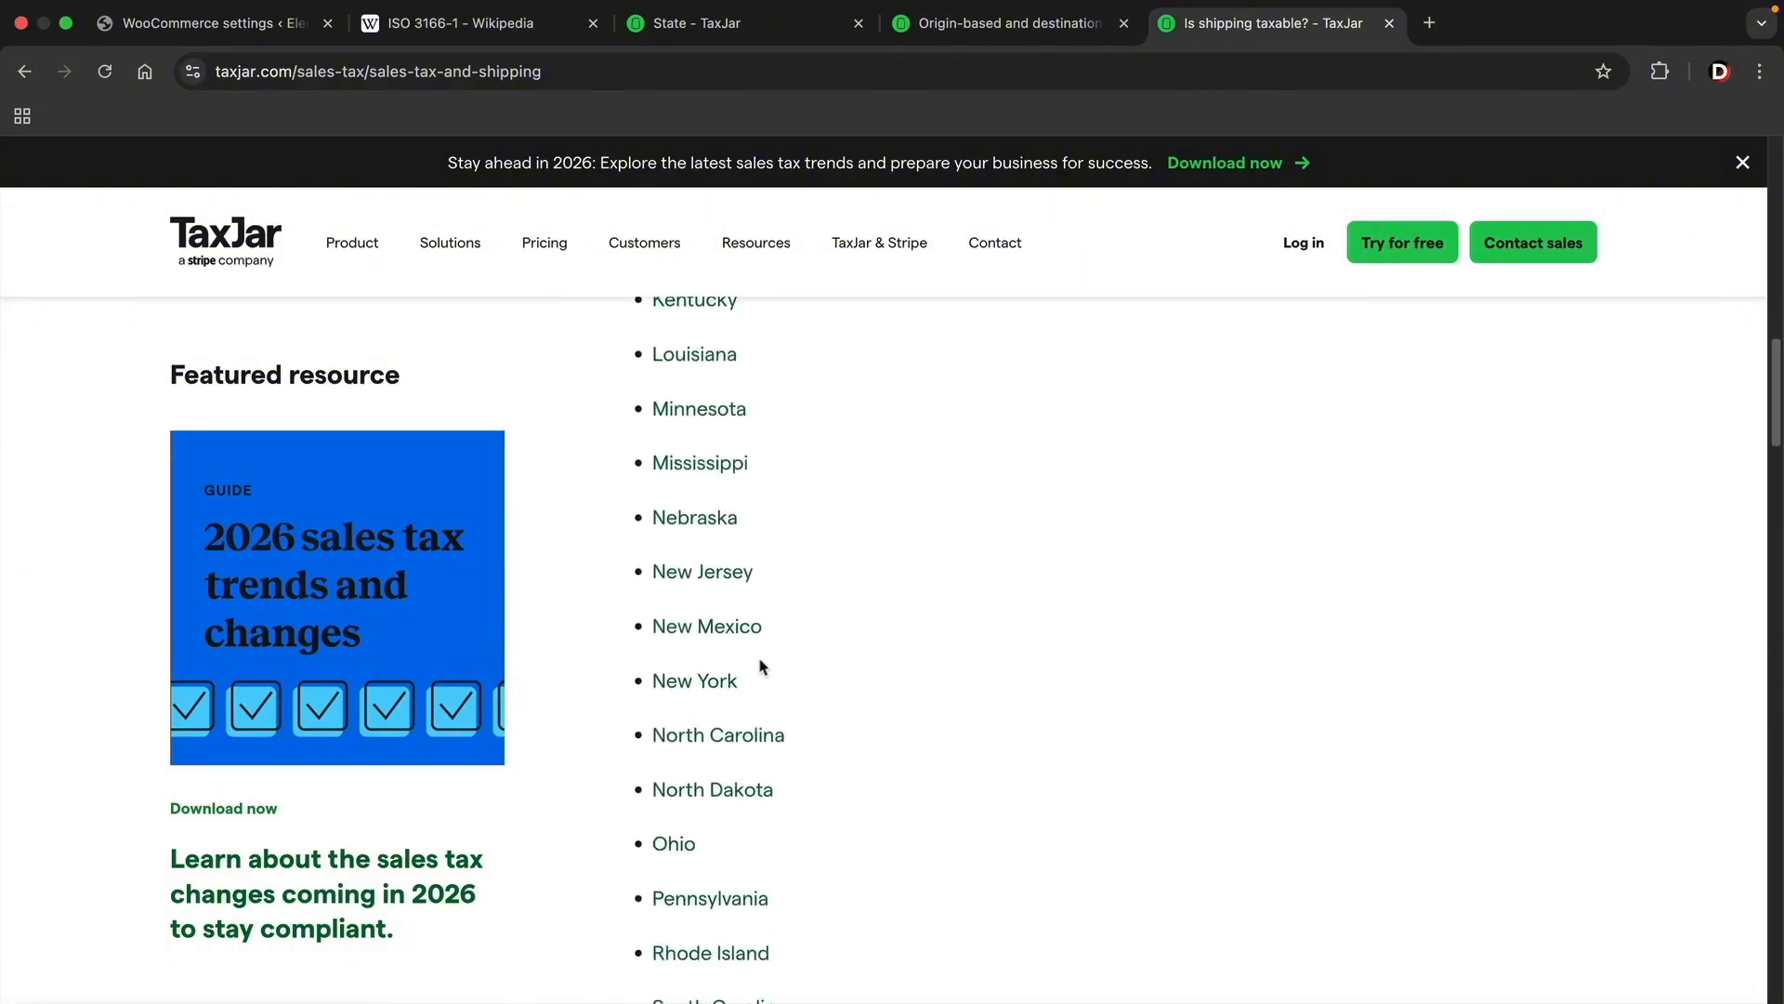
pyautogui.scroll(-10, 760, 666)
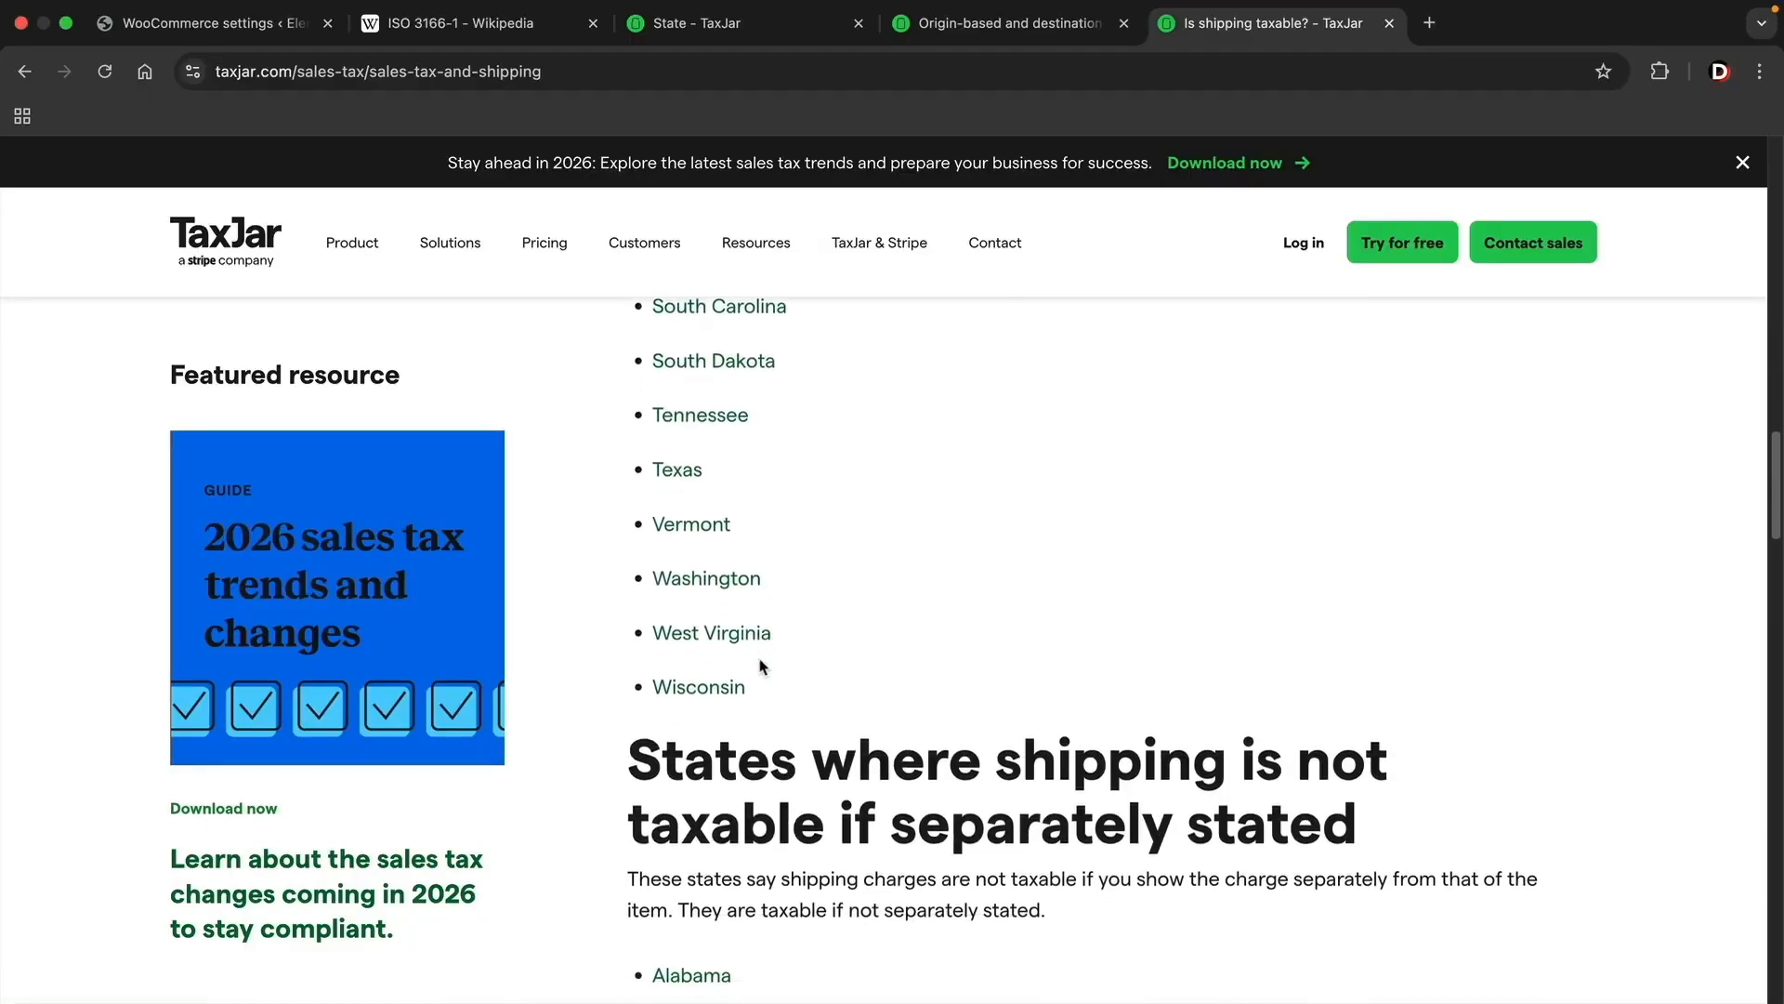
pyautogui.scroll(16, 760, 665)
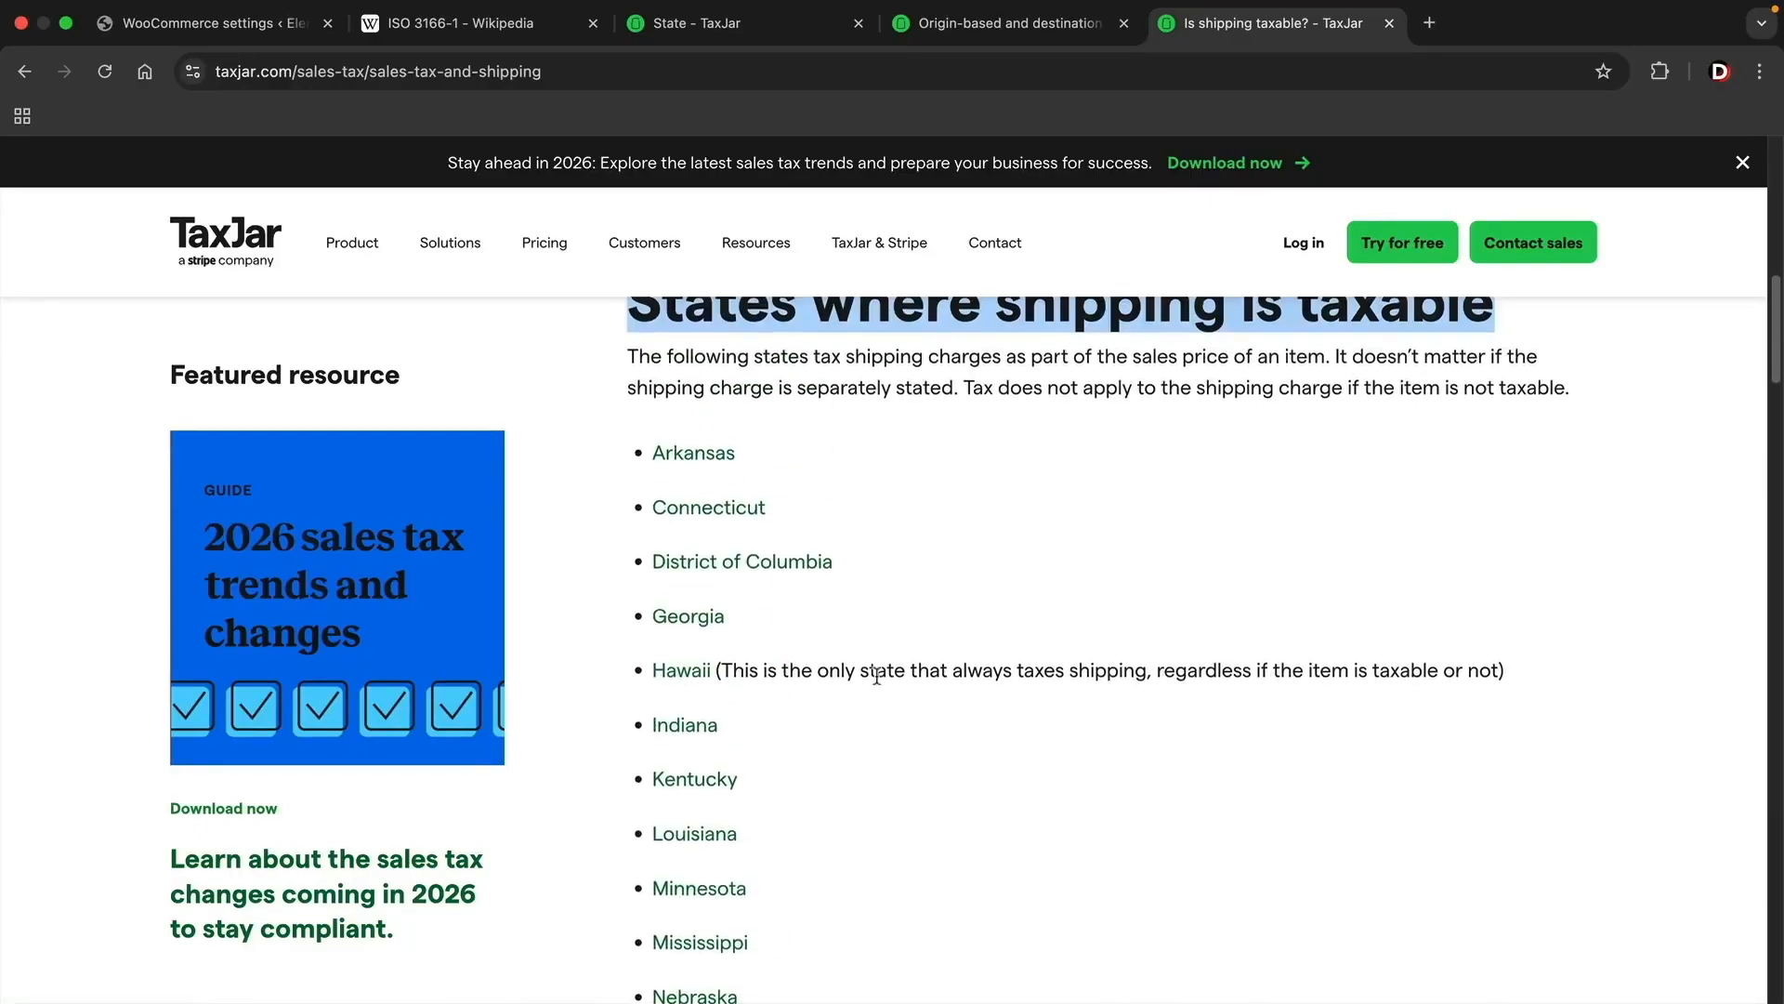
pyautogui.scroll(3, 876, 678)
pyautogui.scroll(-1, 876, 685)
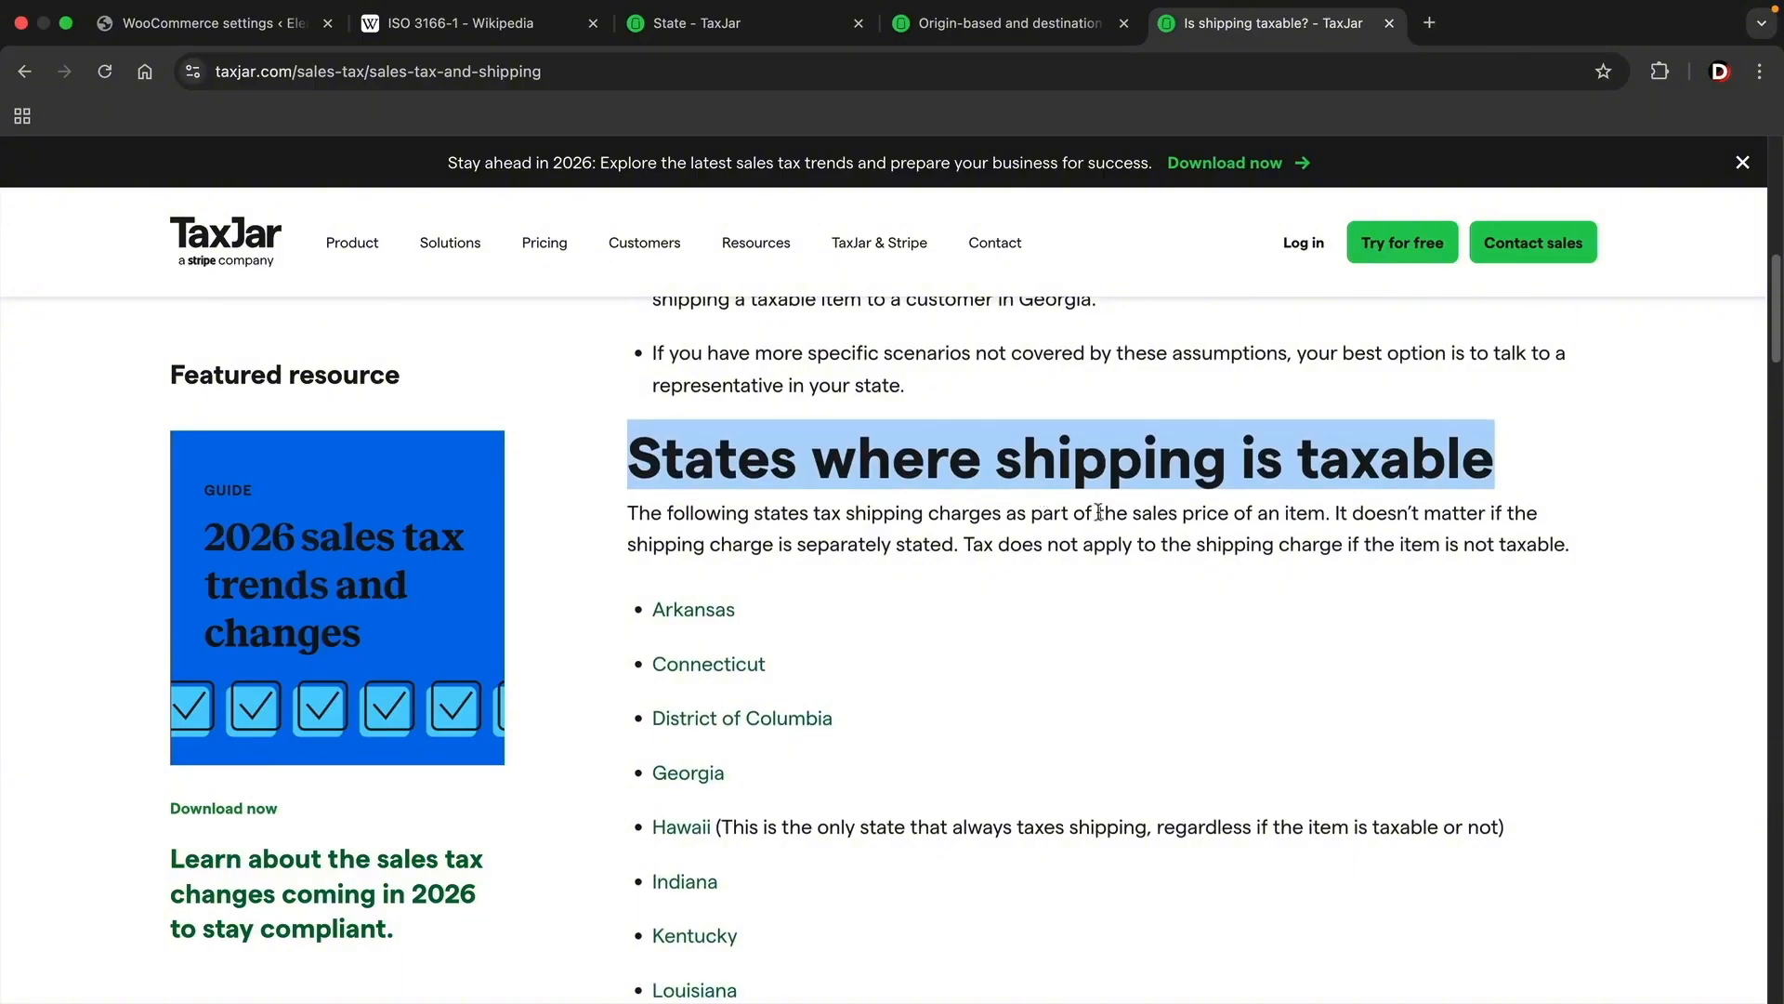
# Step: Turn off Shipping for the California rate in WooCommerce and save the standard tax rates
pyautogui.click(241, 28)
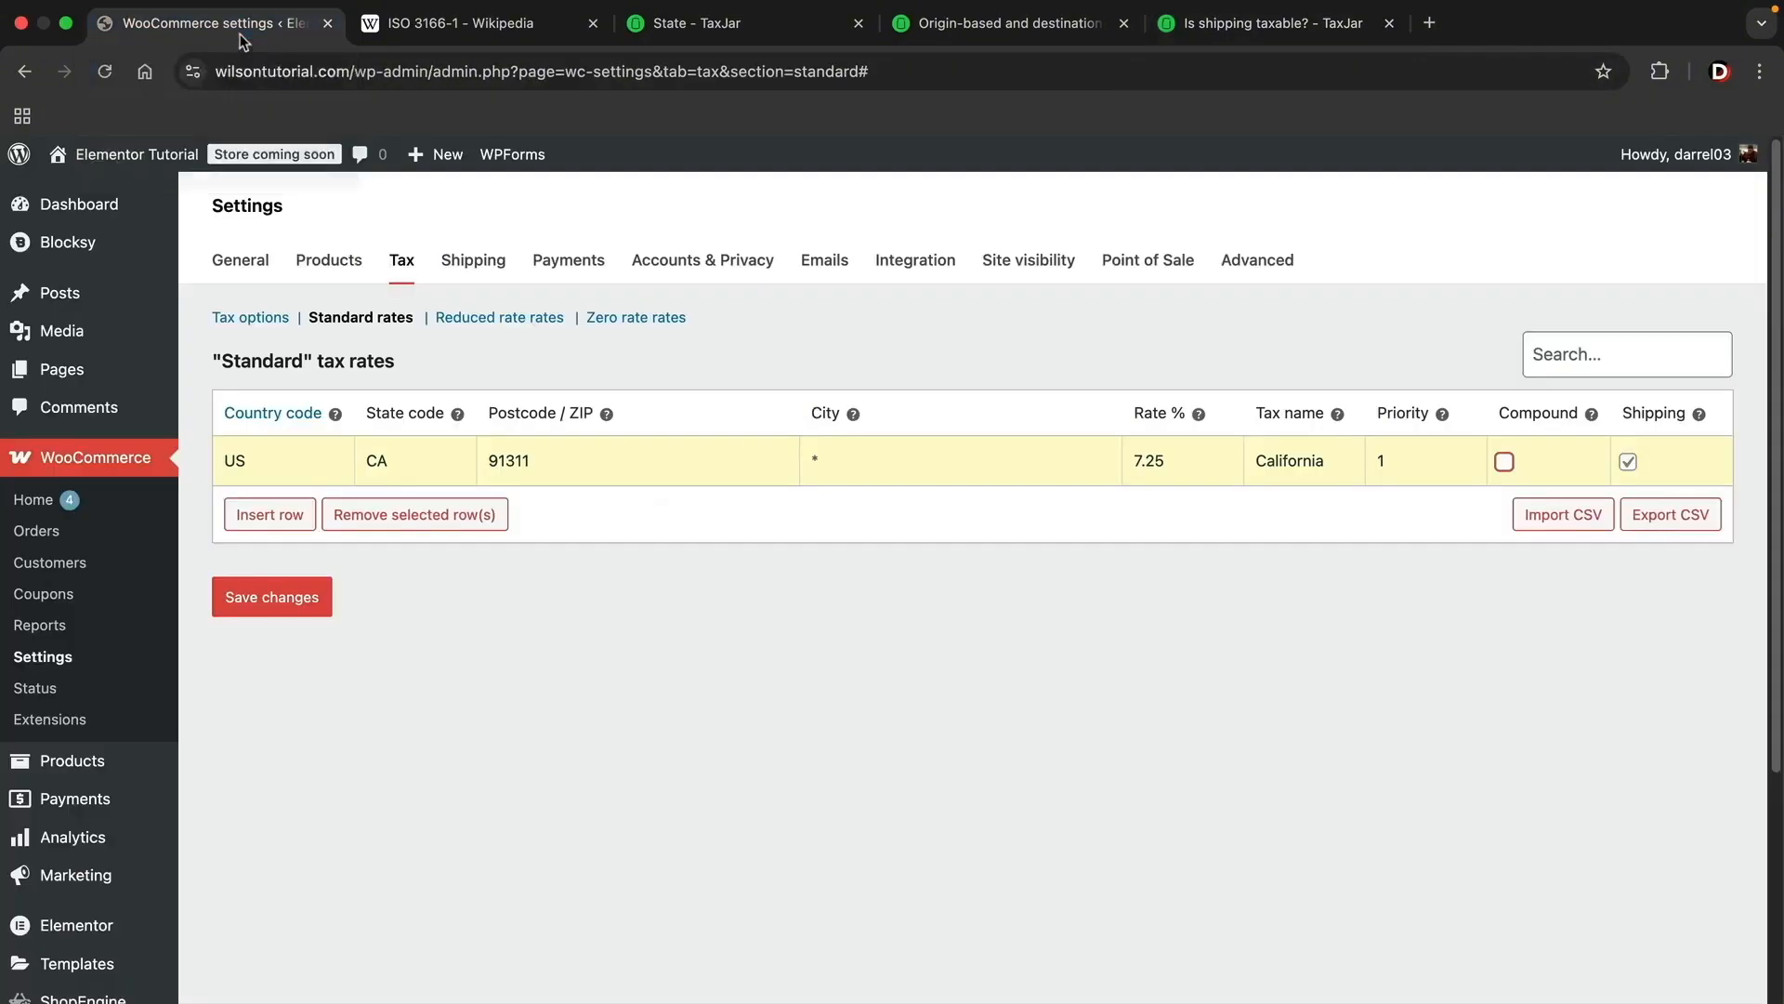
pyautogui.click(1627, 462)
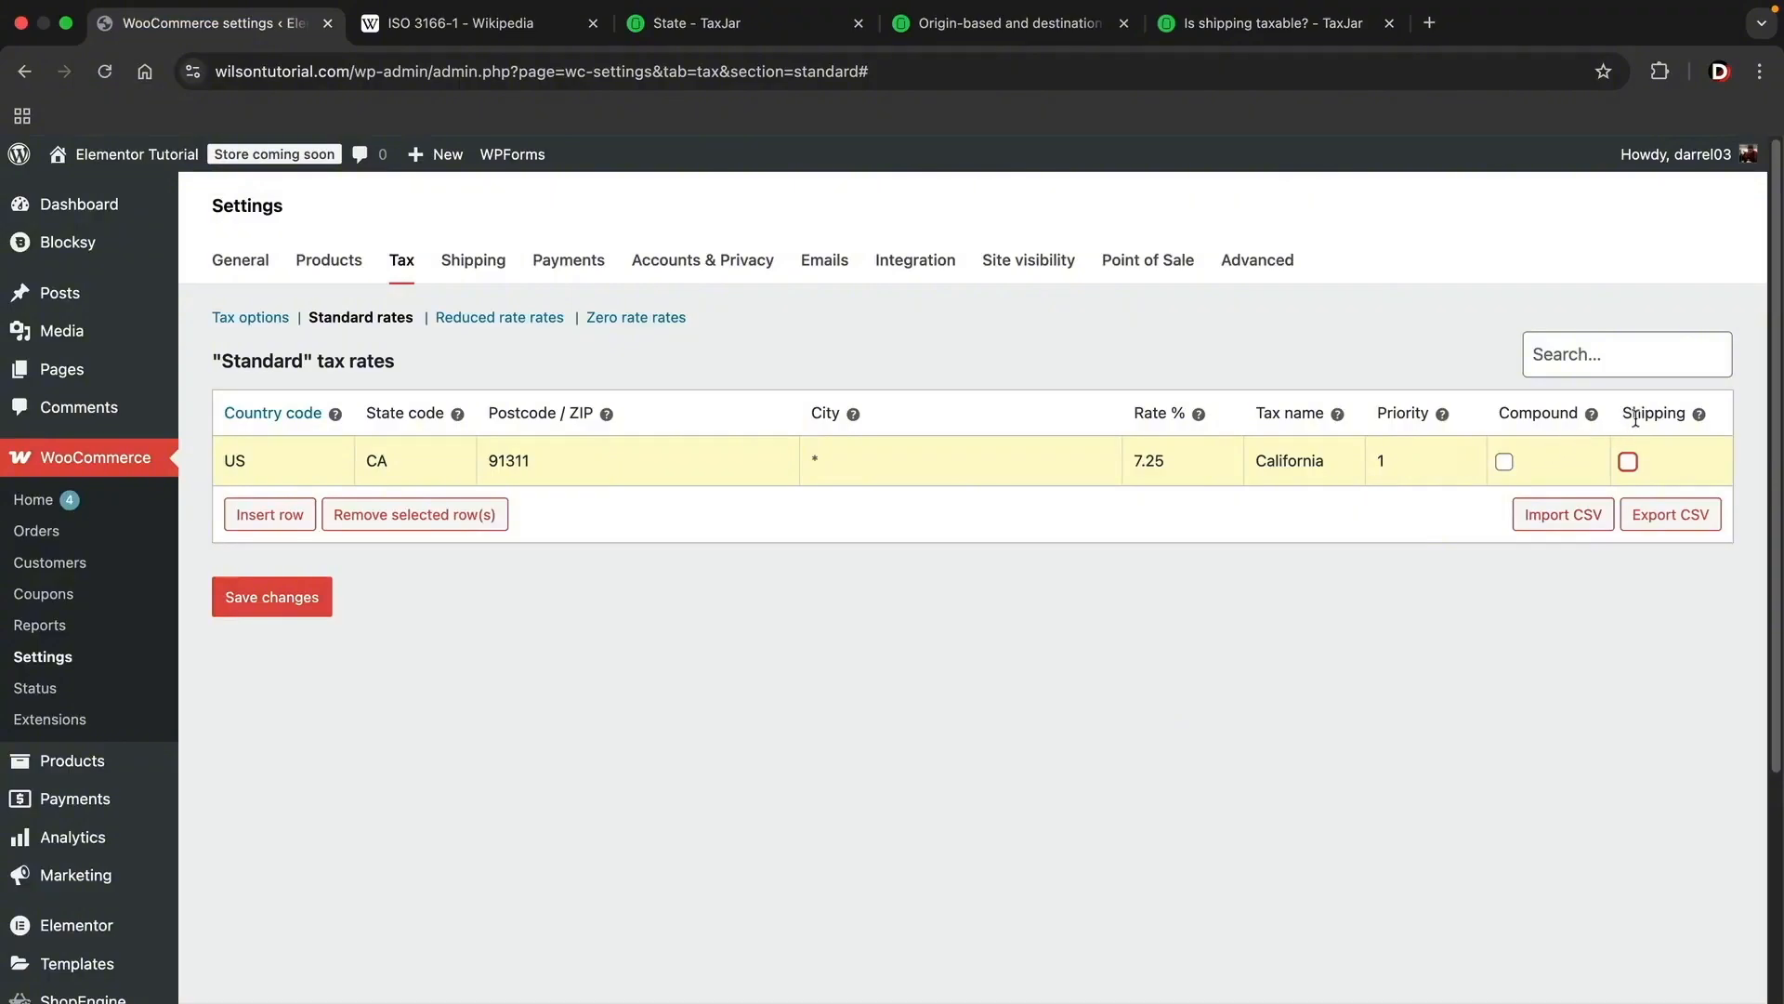
pyautogui.click(273, 606)
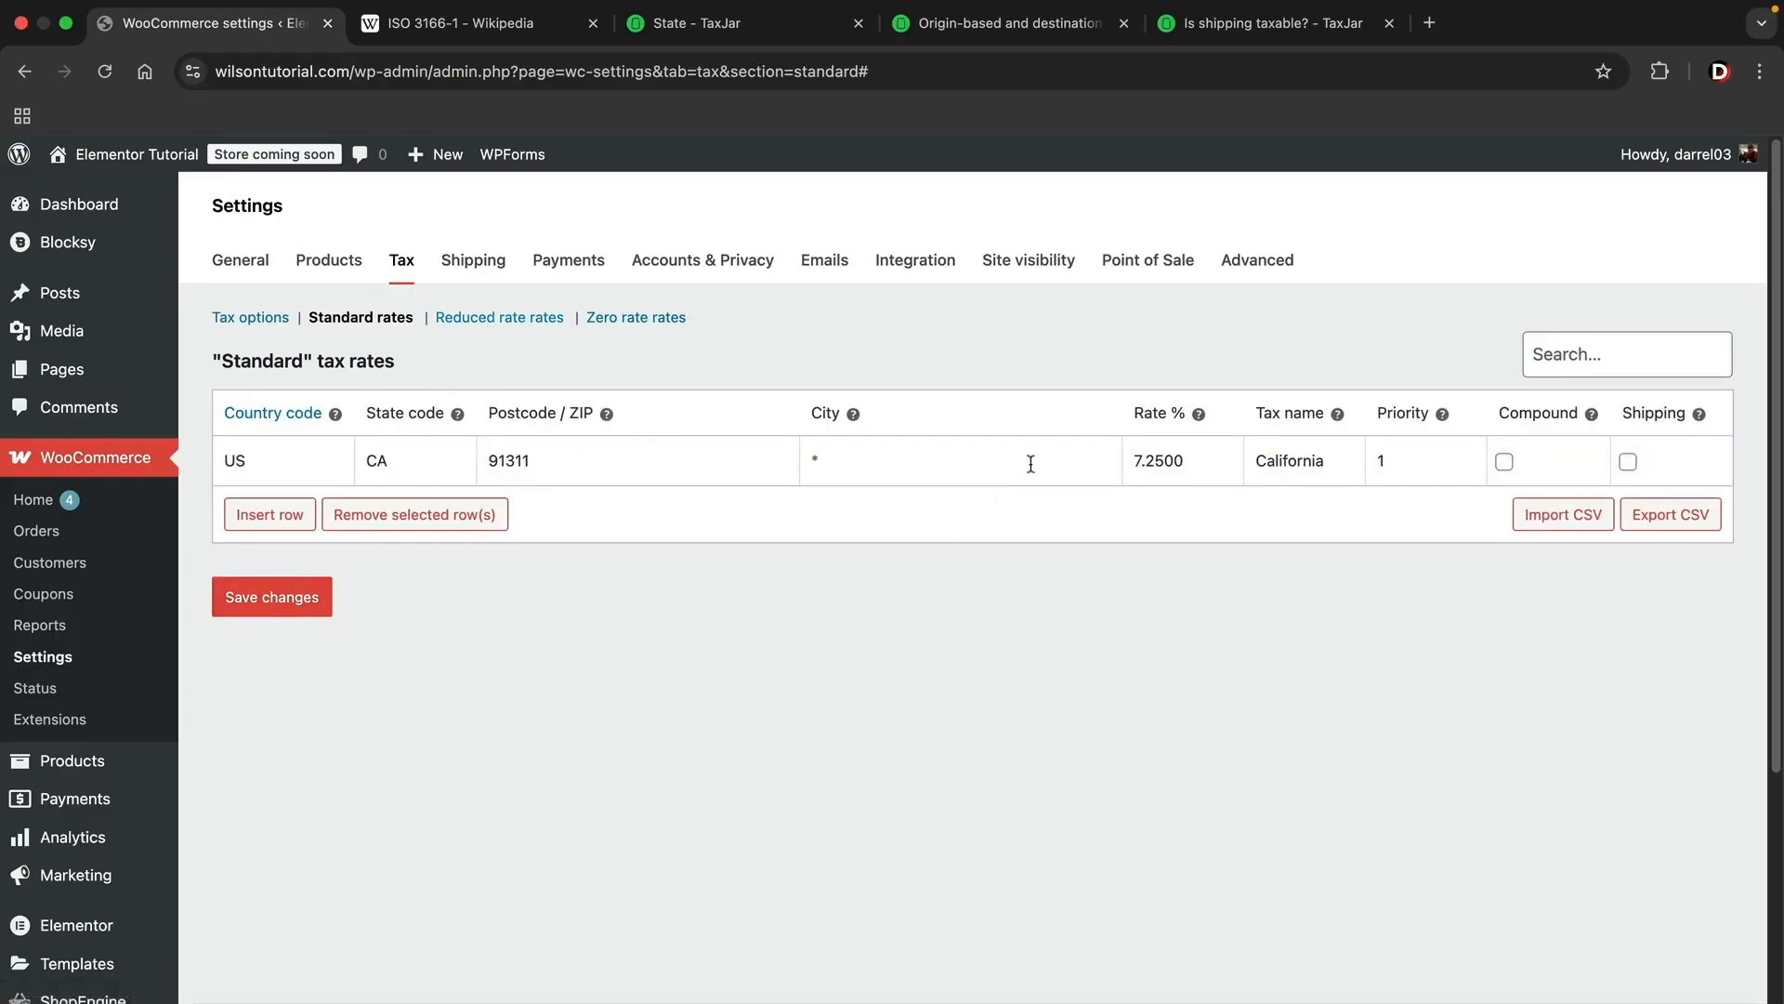
pyautogui.moveTo(1199, 465); pyautogui.dragTo(1121, 464)
# Step: Add a reduced rate row for country US, state CA and postcode 91311, and save the reduced tax rates
pyautogui.click(492, 320)
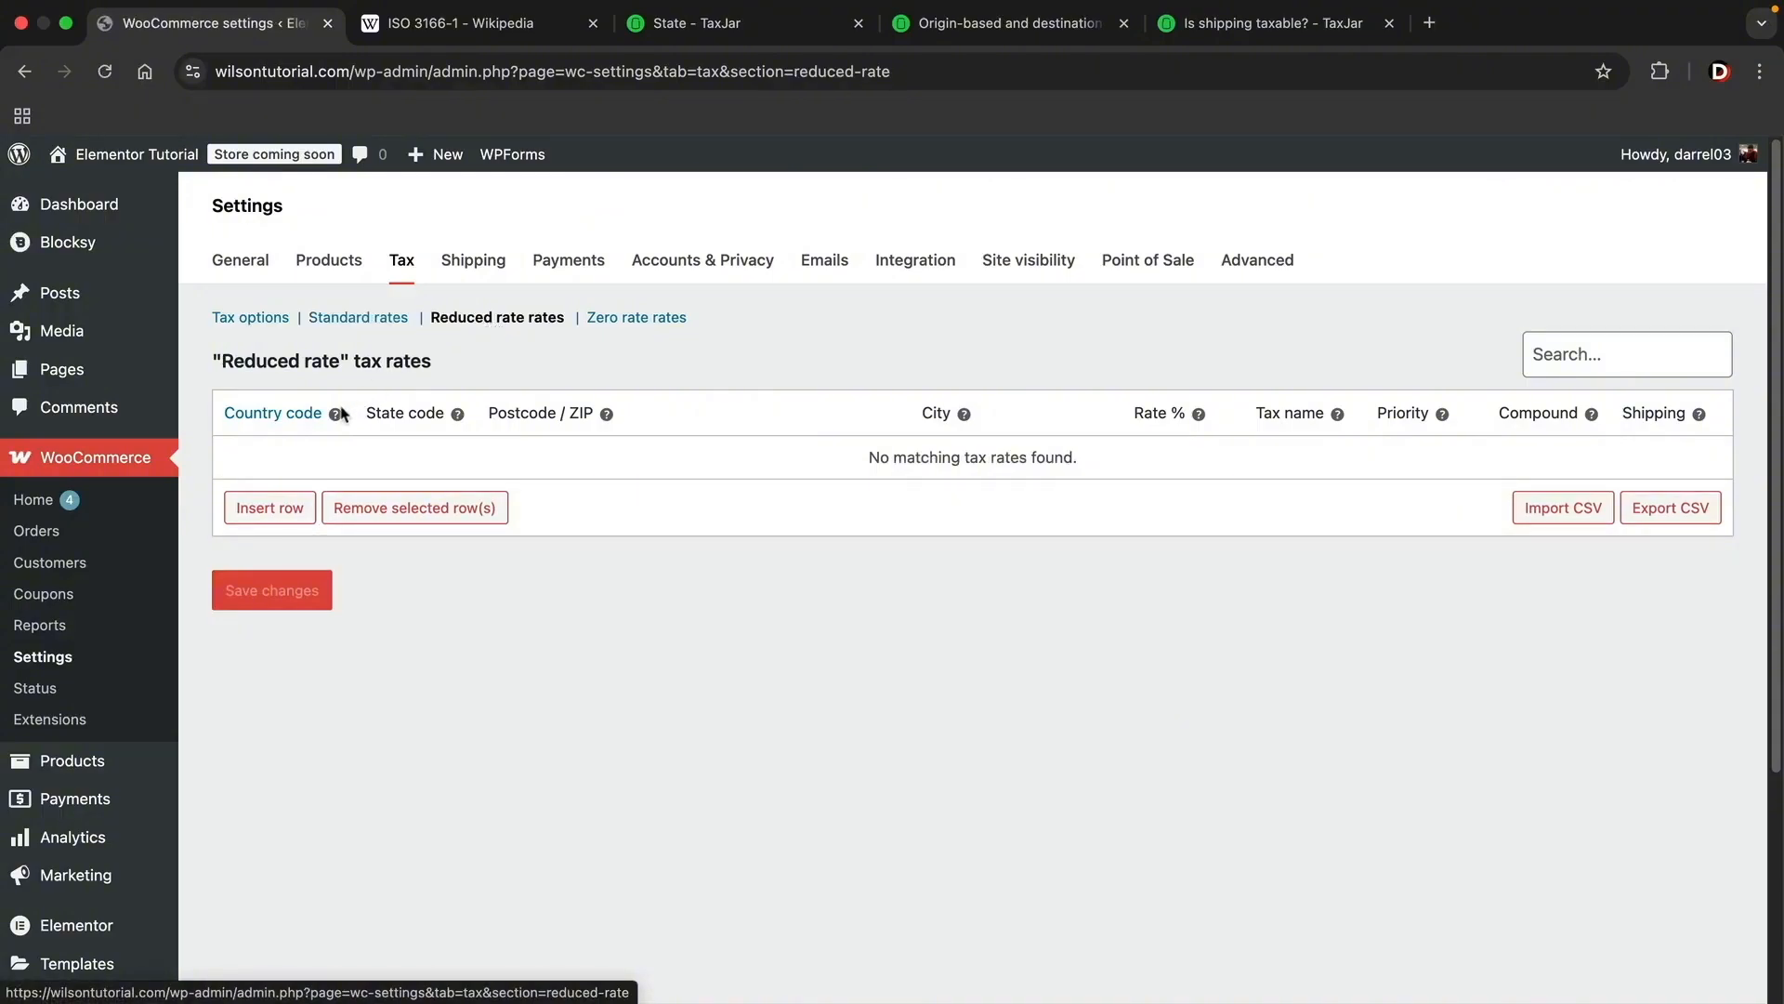
pyautogui.click(279, 514)
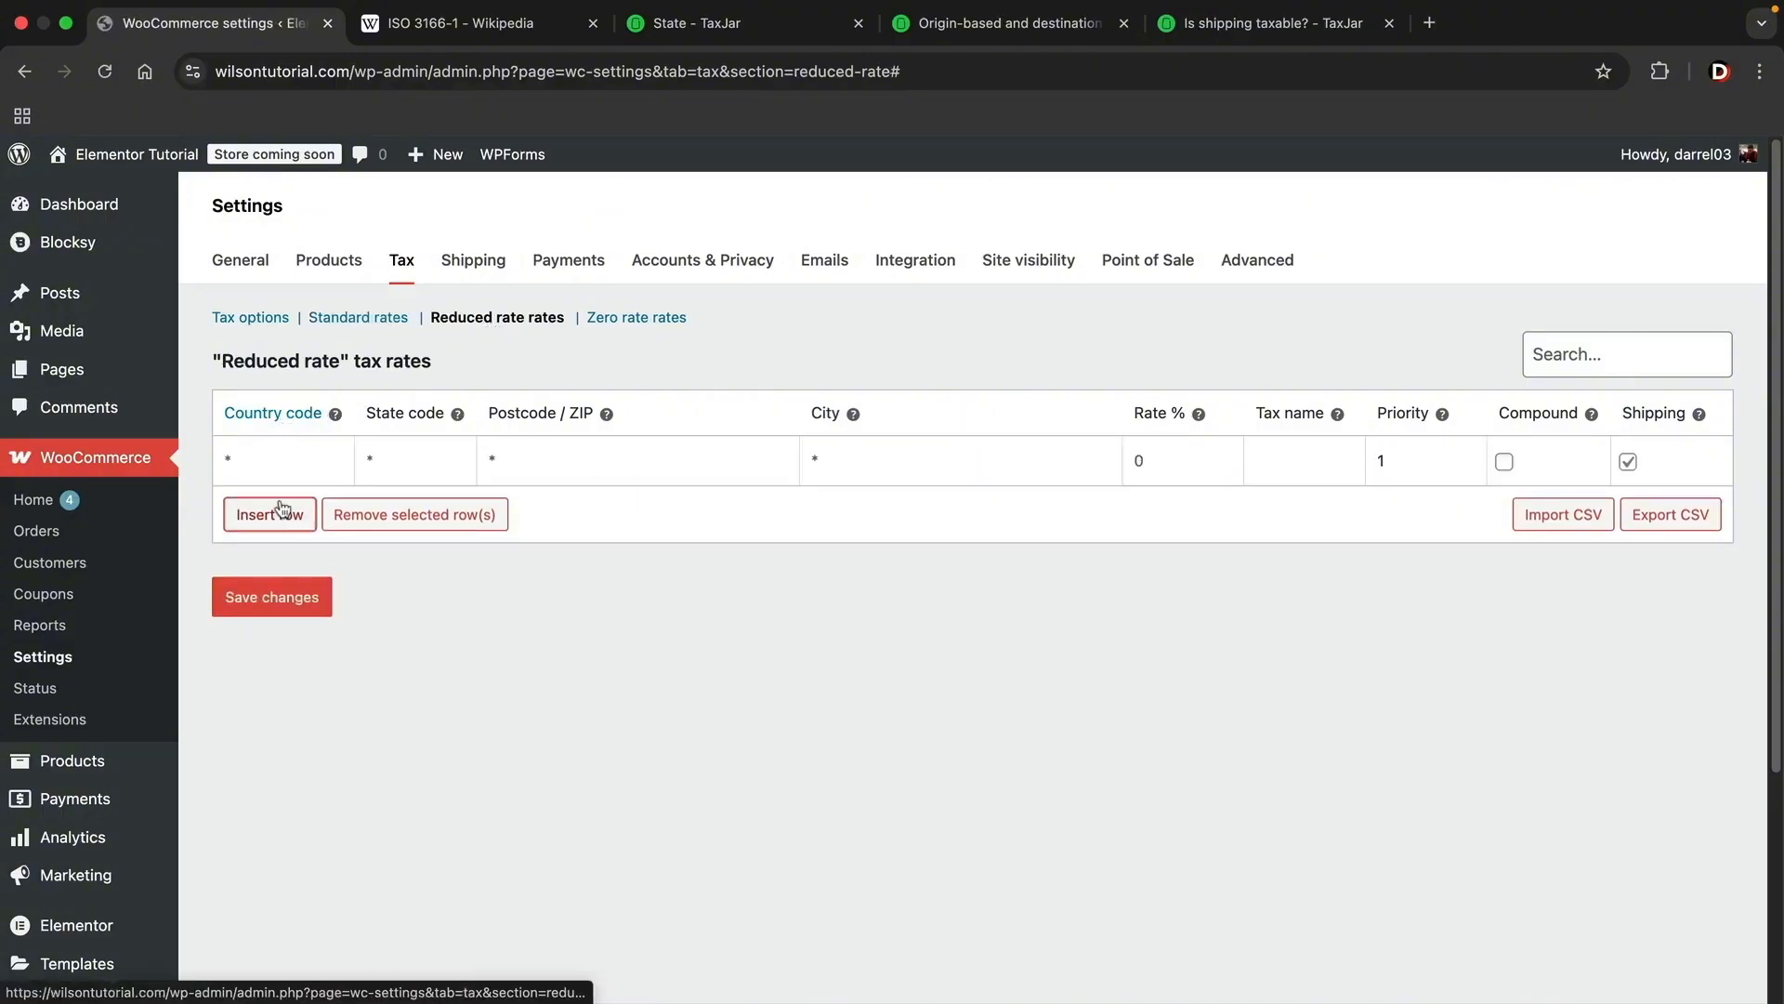
pyautogui.click(286, 458)
pyautogui.press('Tab')
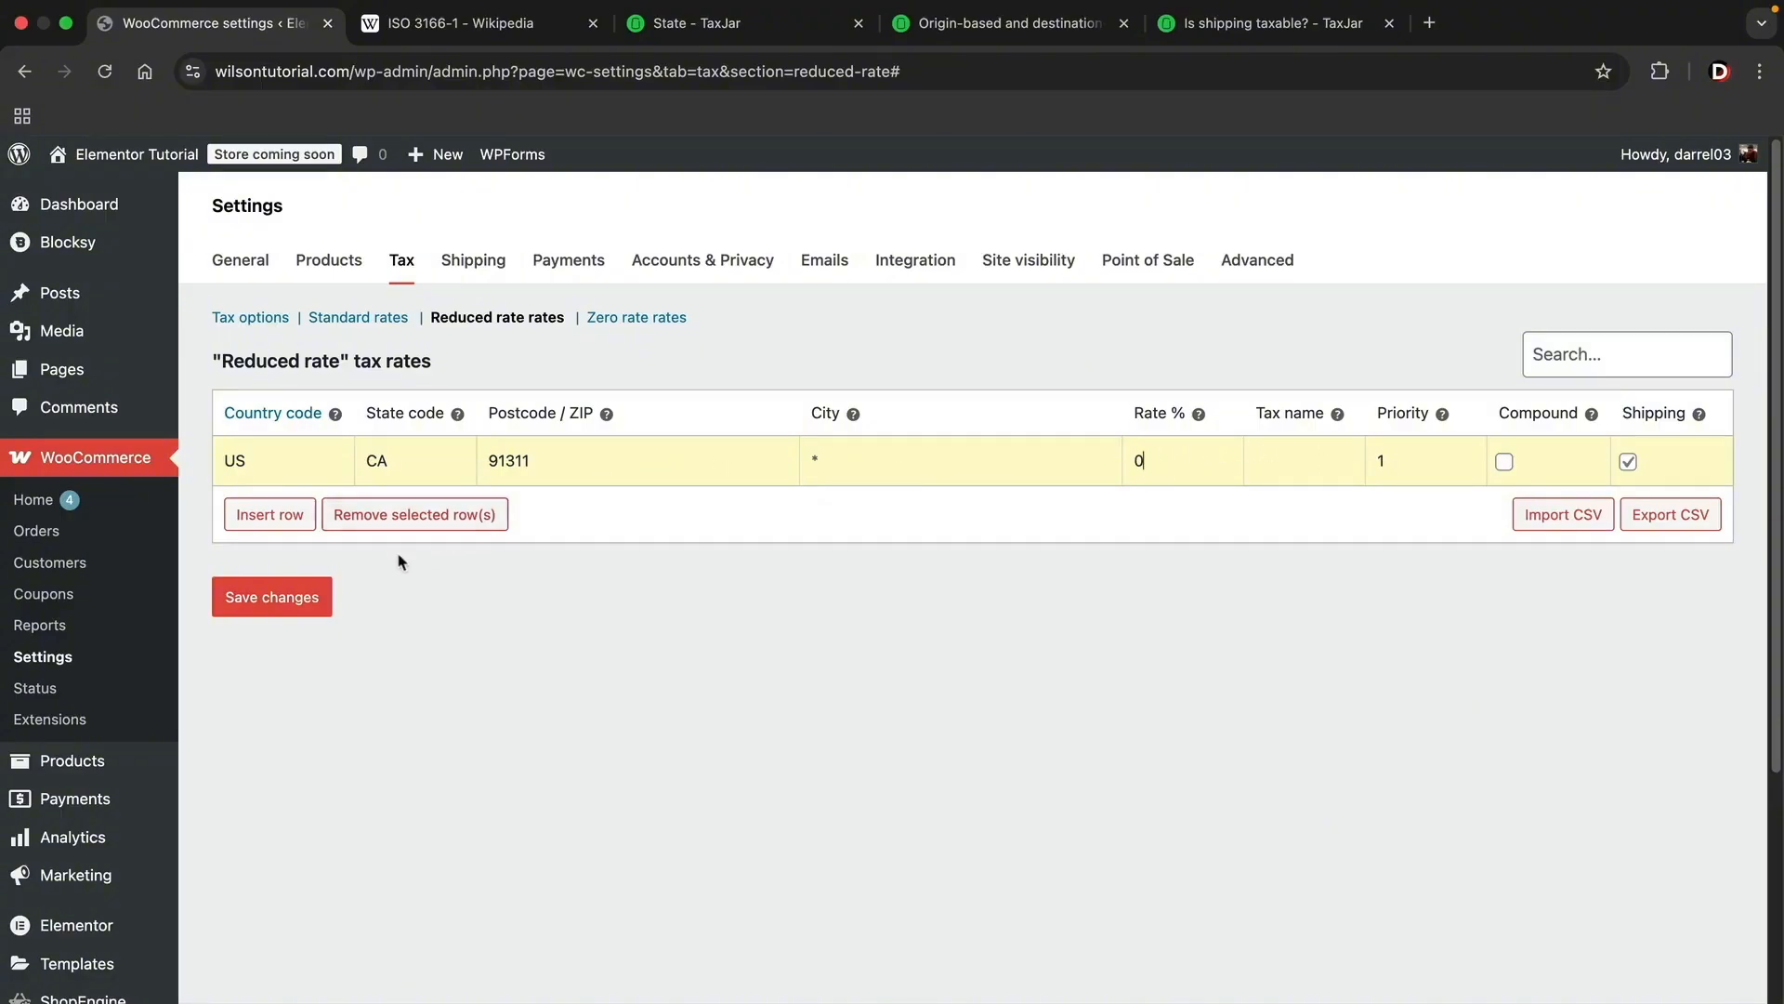
pyautogui.click(294, 606)
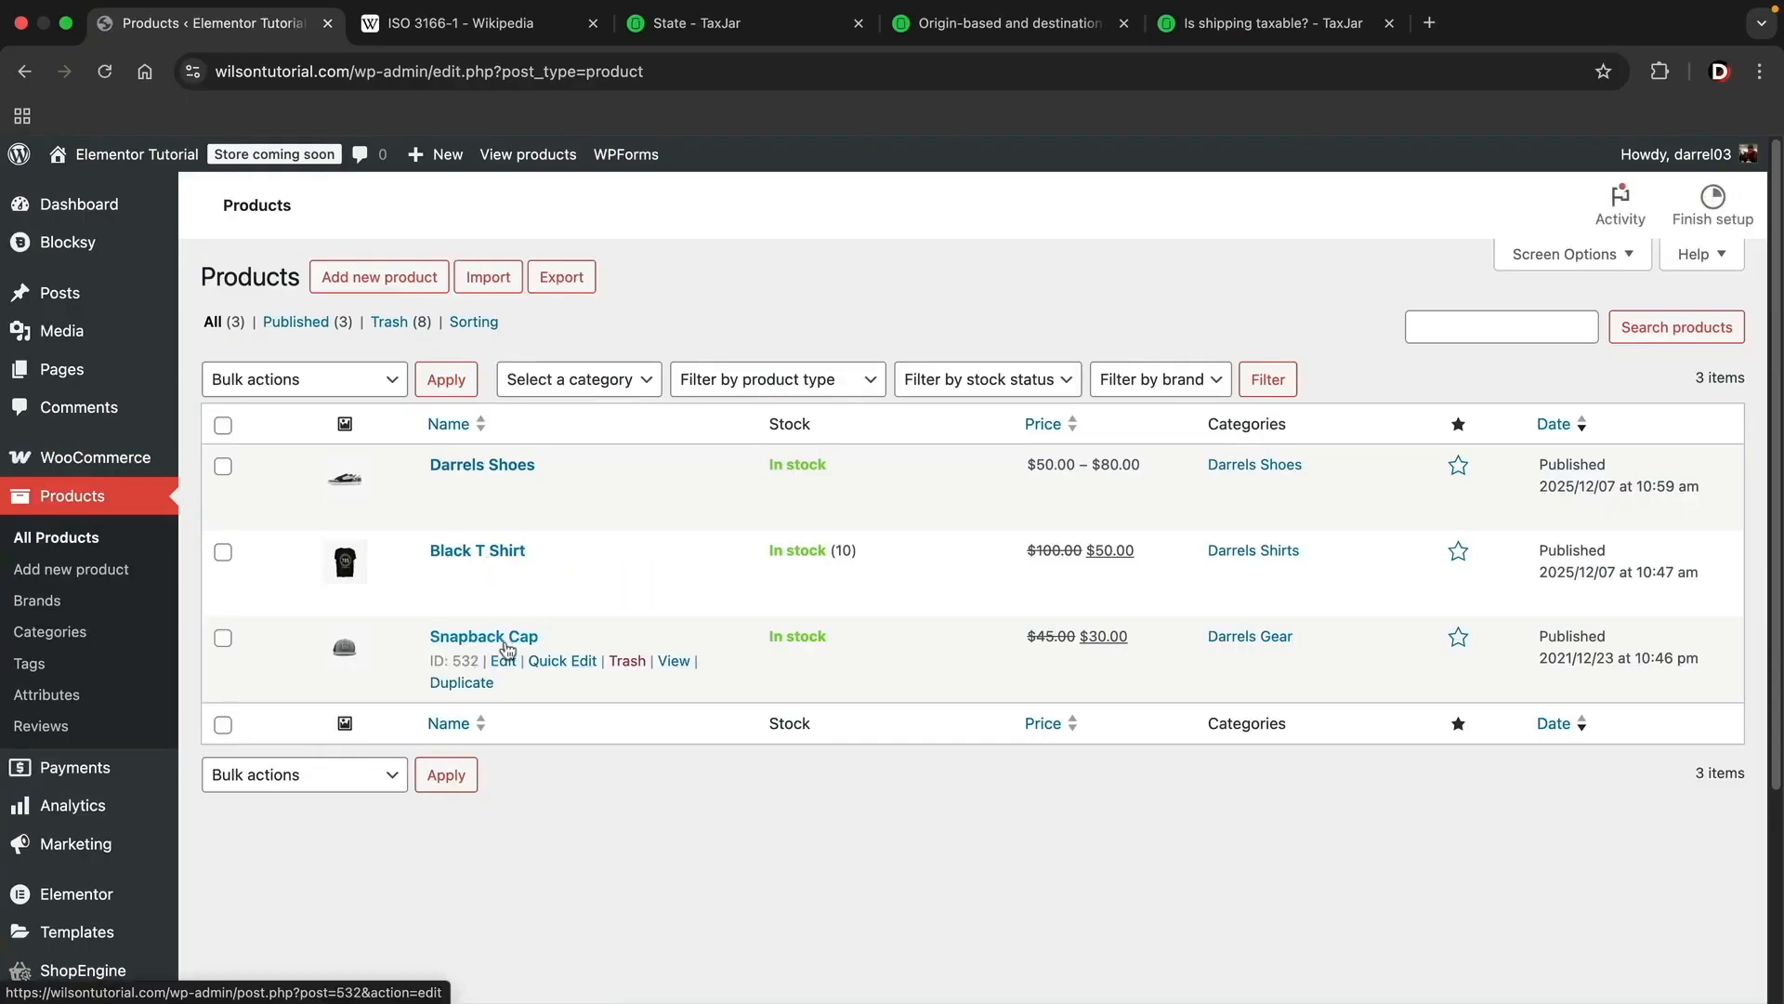
# Step: Rename the Snapback Cap product to "Snapback Cap ( Digital)" with Quick Edit and save the change
pyautogui.click(548, 661)
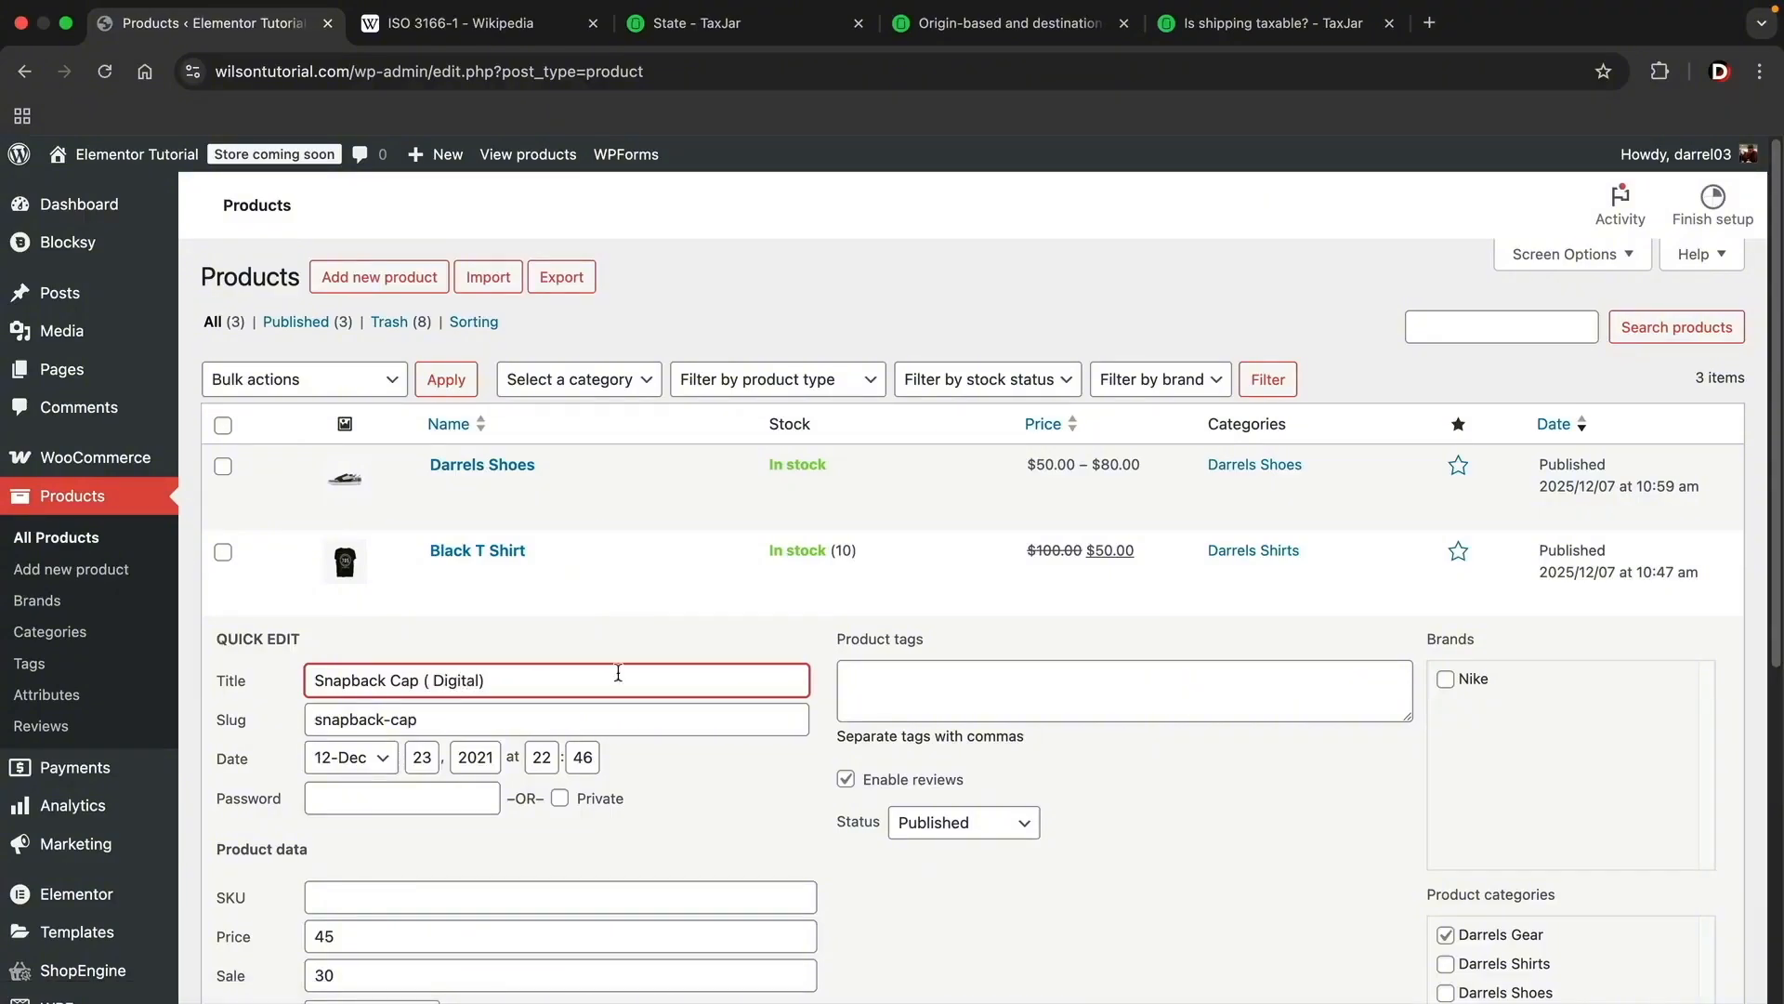
pyautogui.scroll(-6, 510, 789)
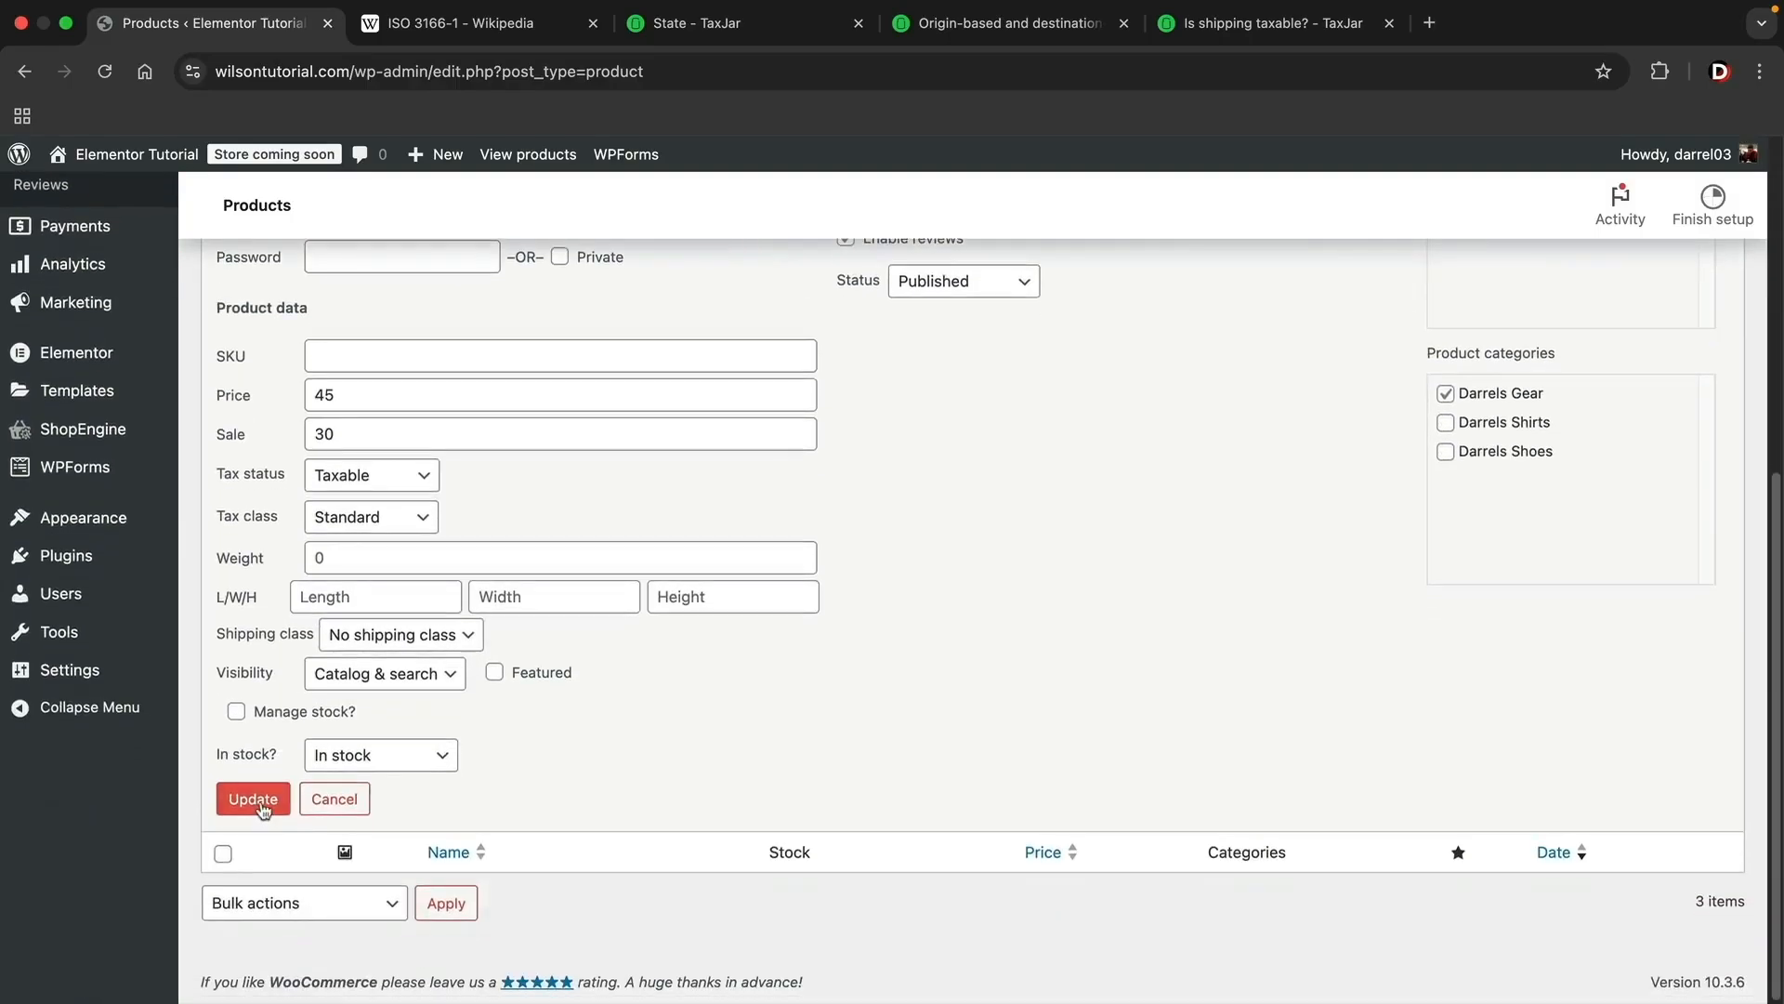
pyautogui.click(261, 805)
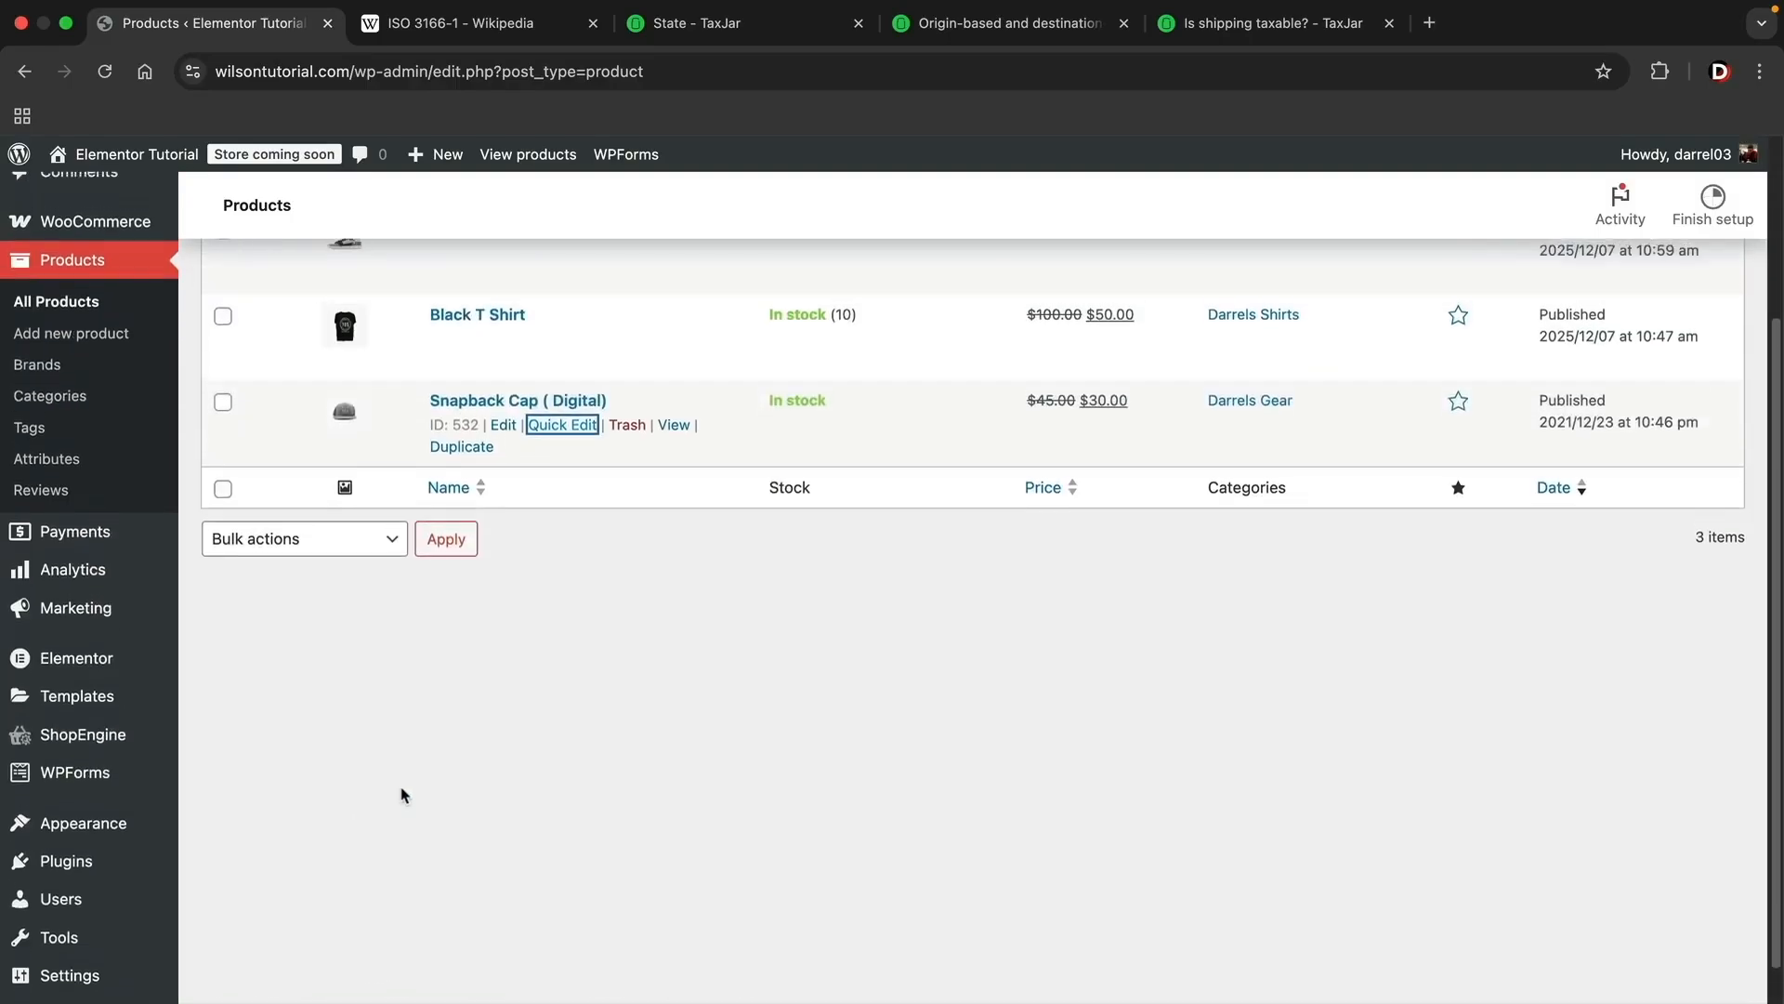
# Step: Open the Snapback Cap ( Digital) product for full editing and keep its tax status set to Taxable
pyautogui.click(504, 430)
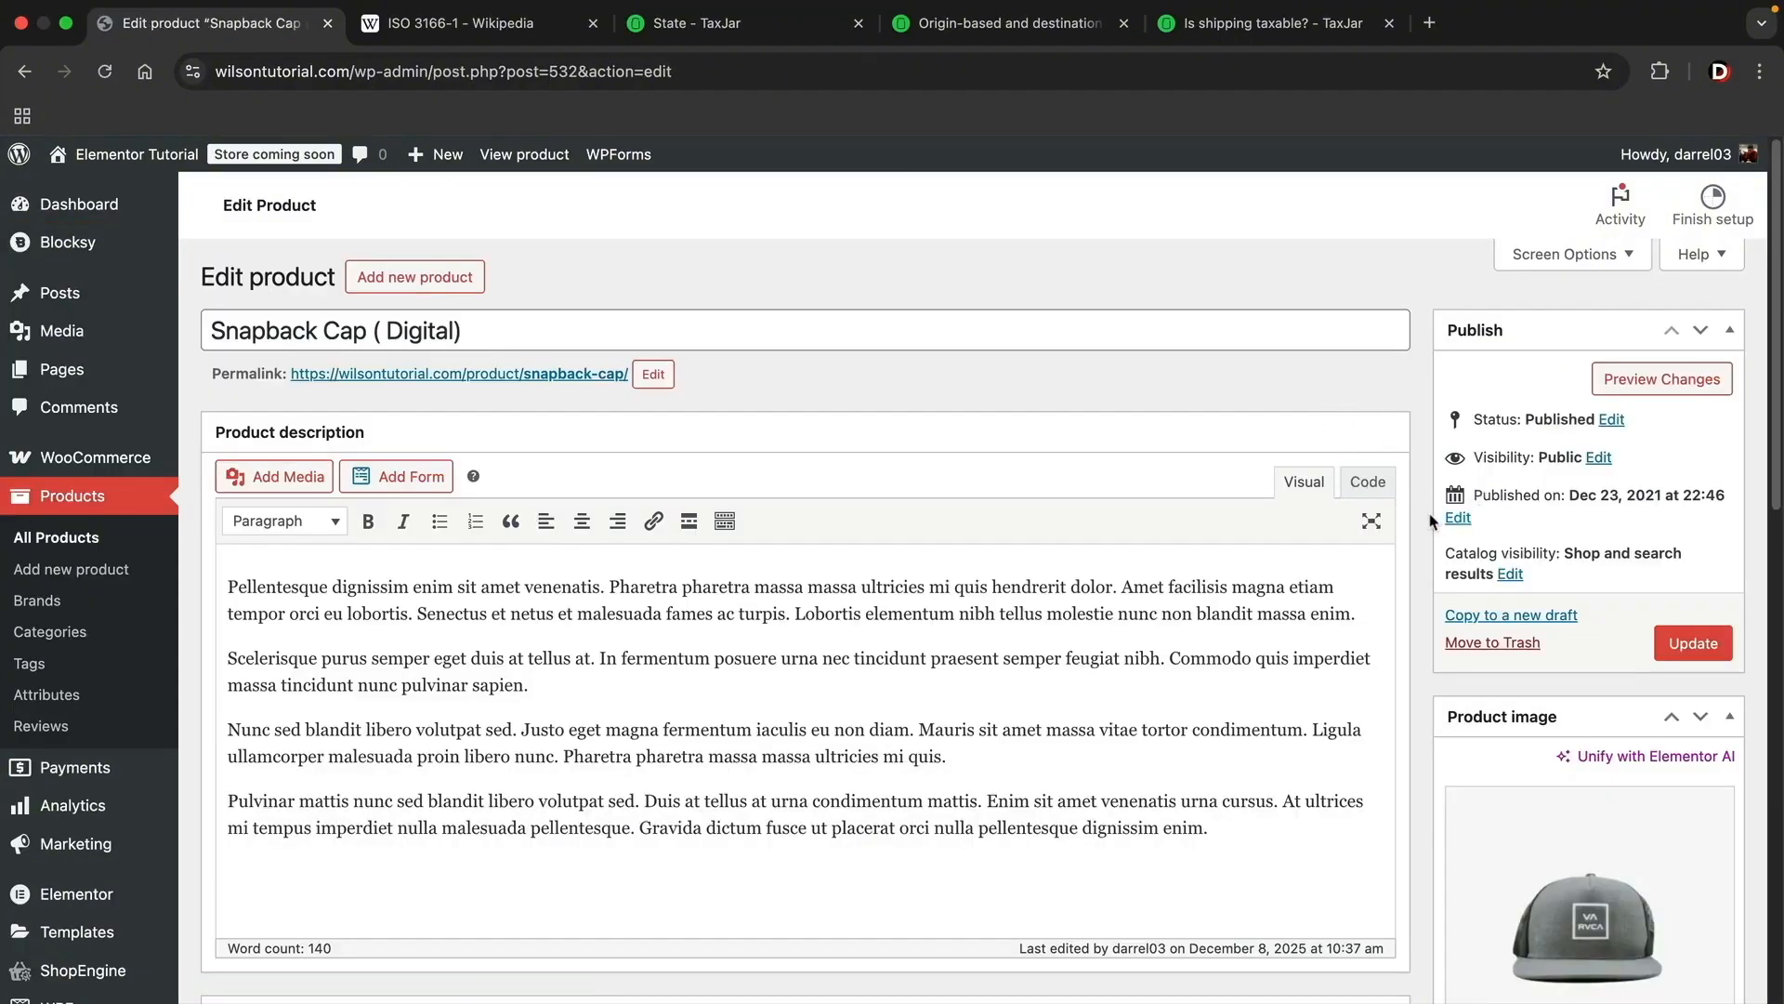
pyautogui.scroll(-2, 1431, 520)
pyautogui.scroll(-5, 1431, 522)
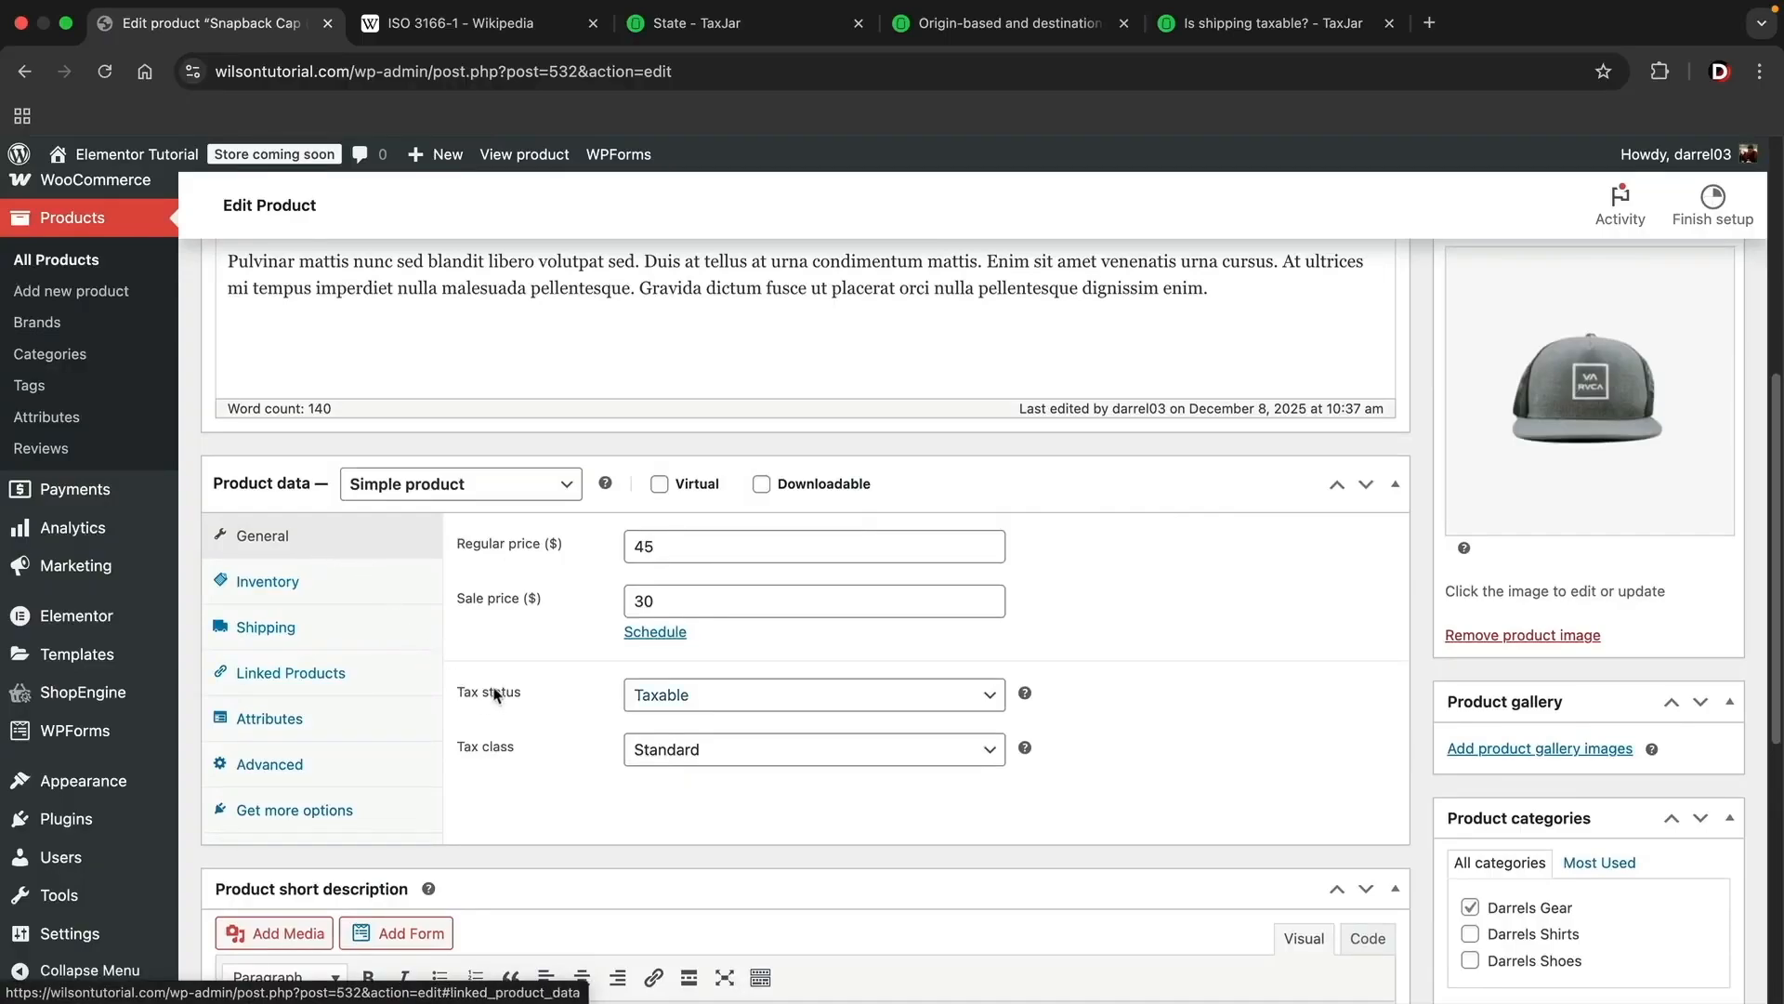
pyautogui.click(673, 697)
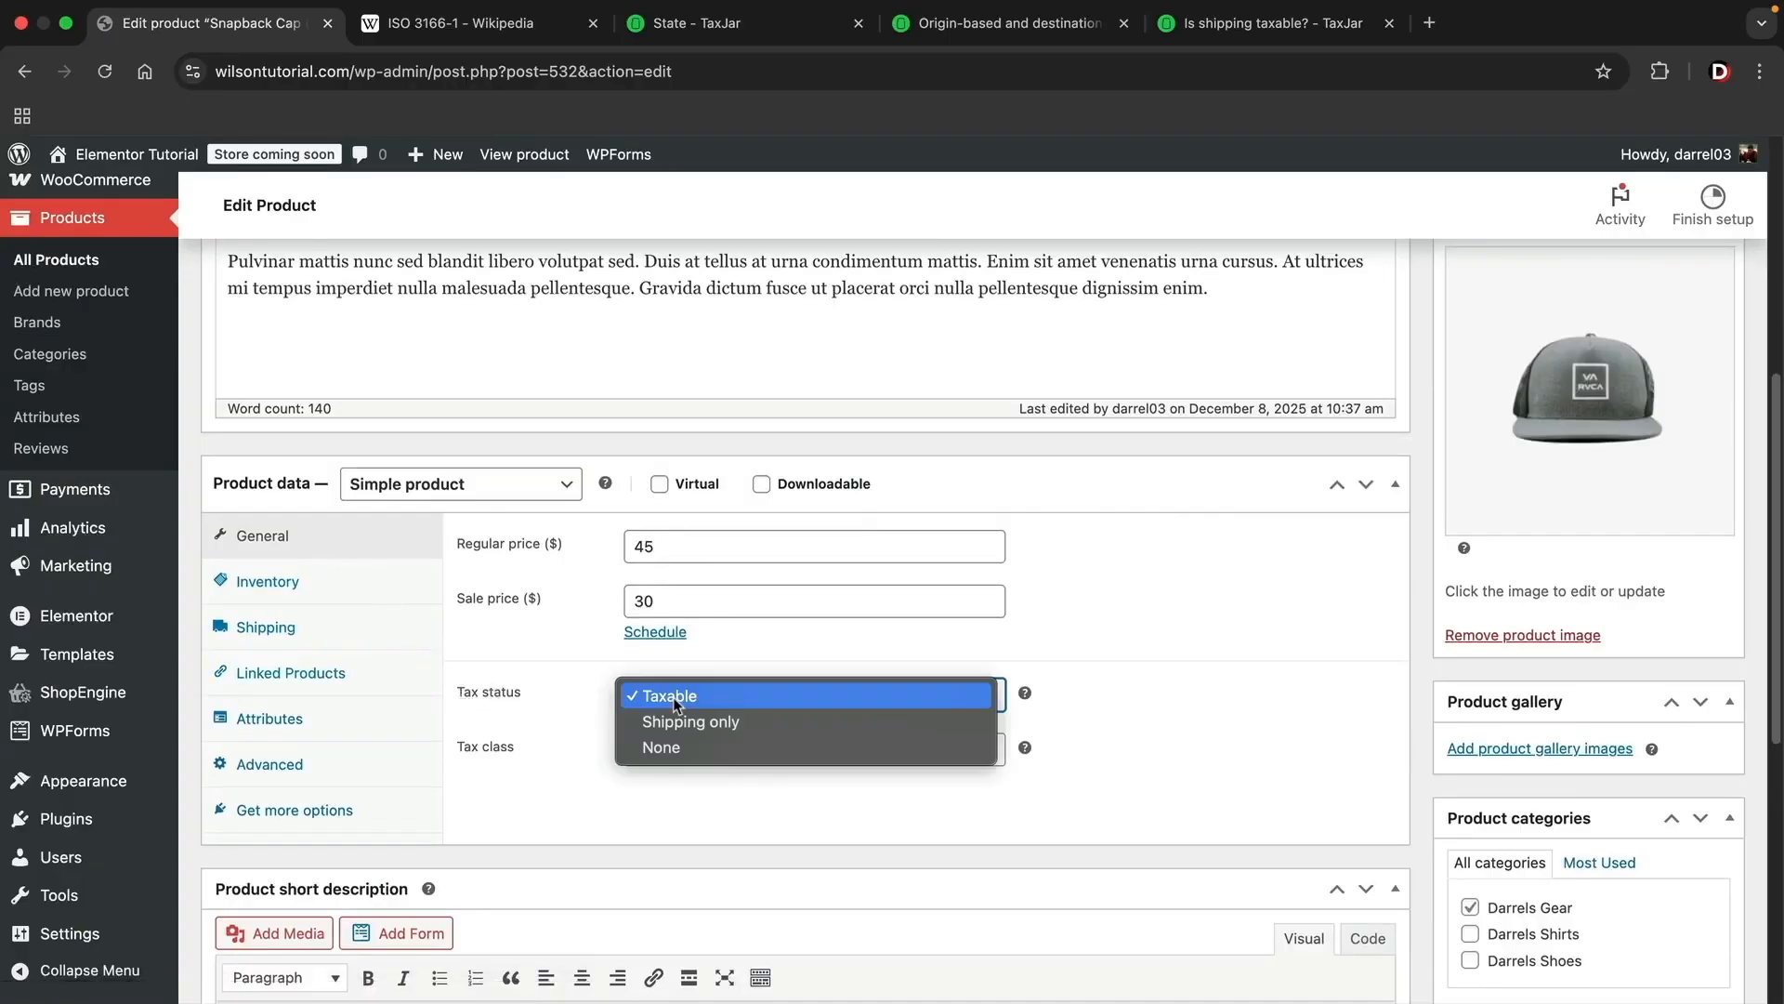
pyautogui.click(673, 697)
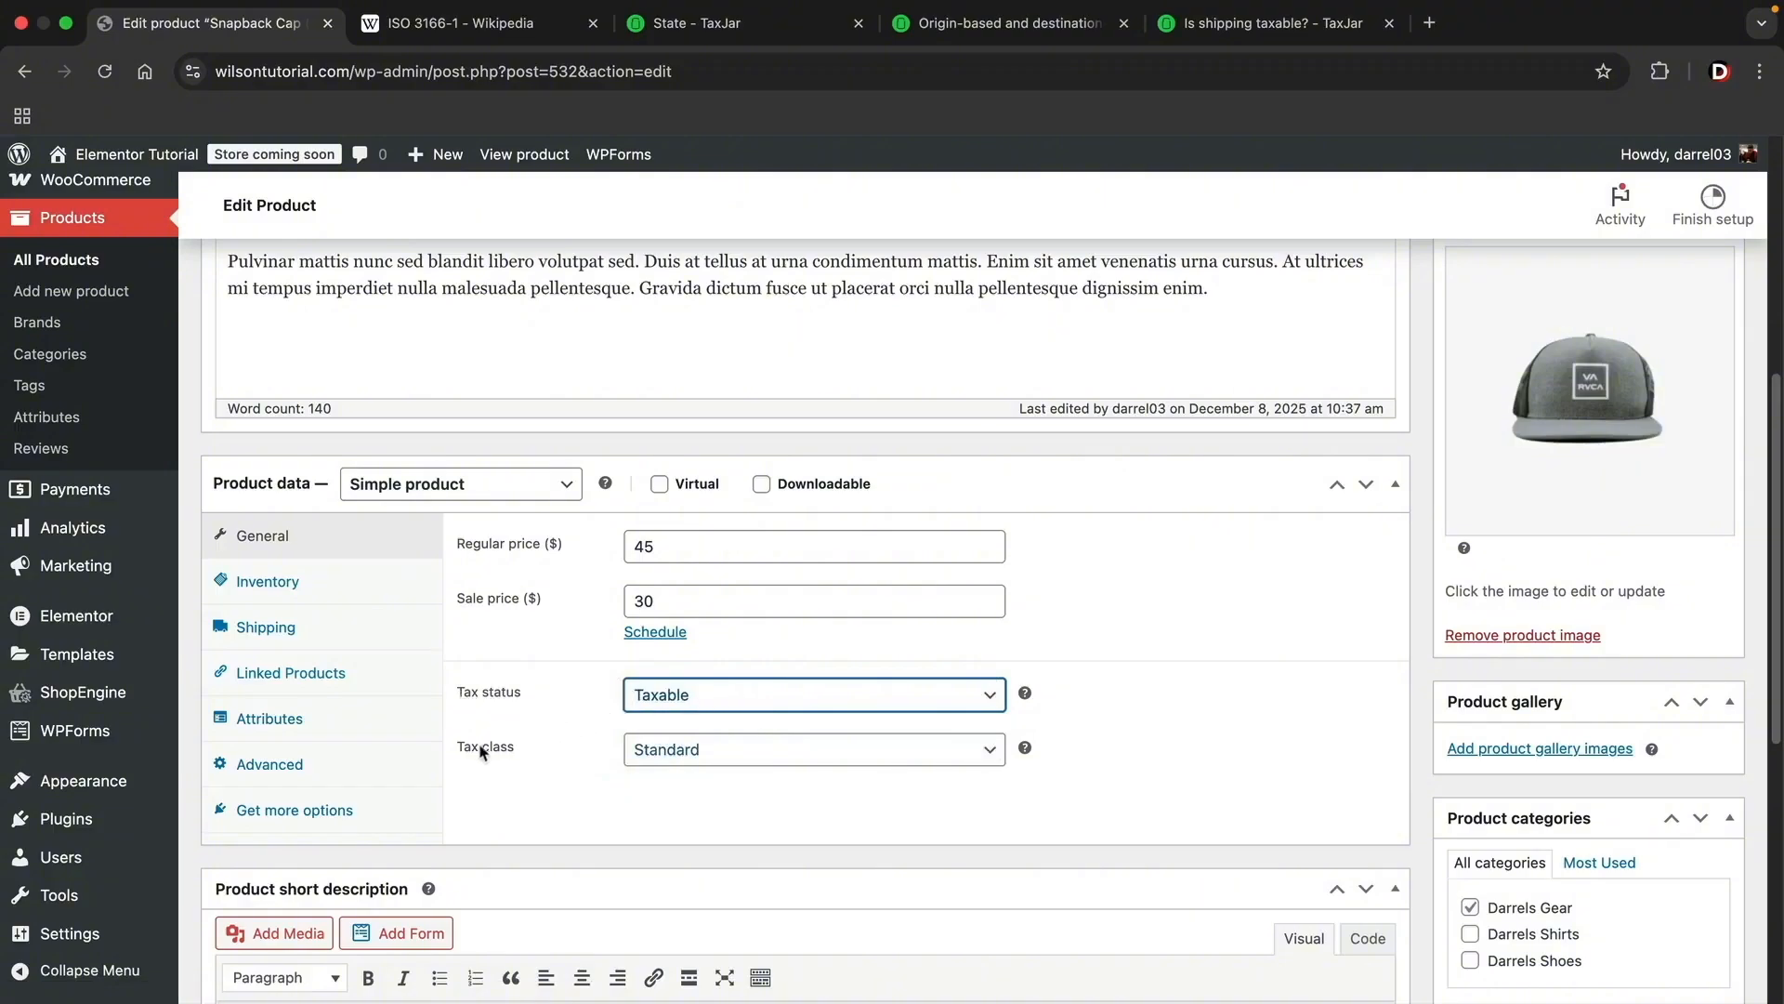
# Step: Set the product's tax class to Reduced rate and update the product
pyautogui.click(671, 752)
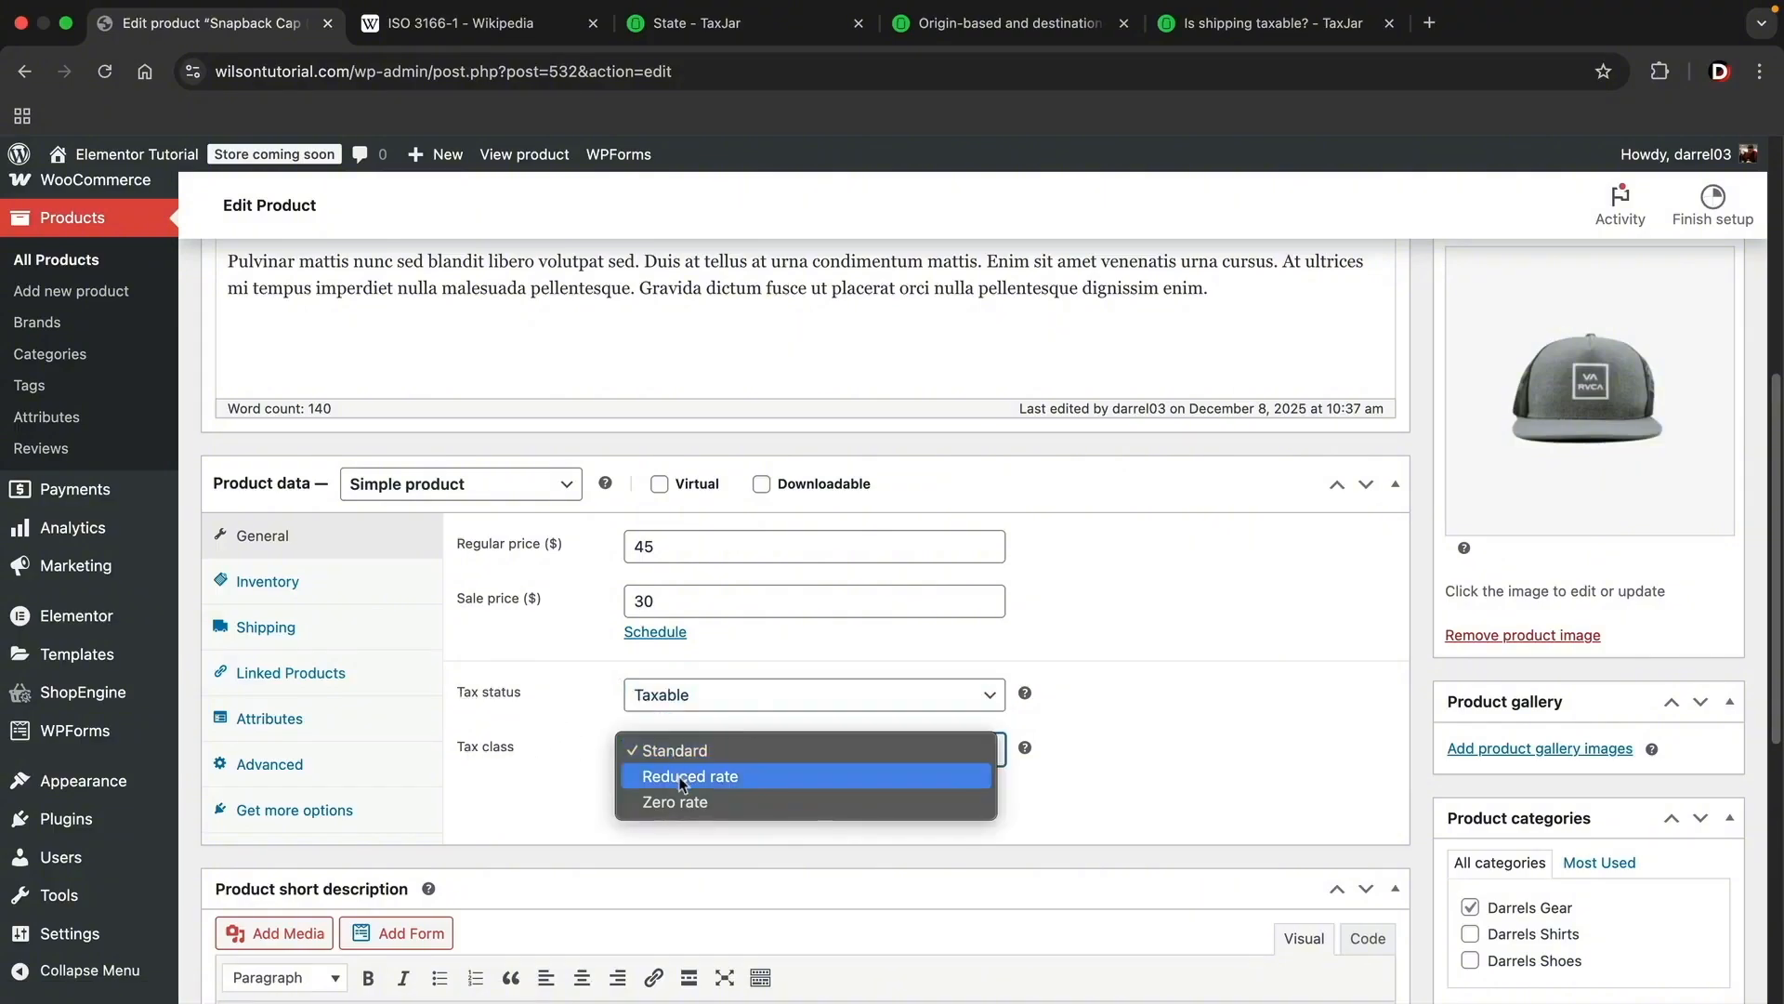
pyautogui.click(683, 780)
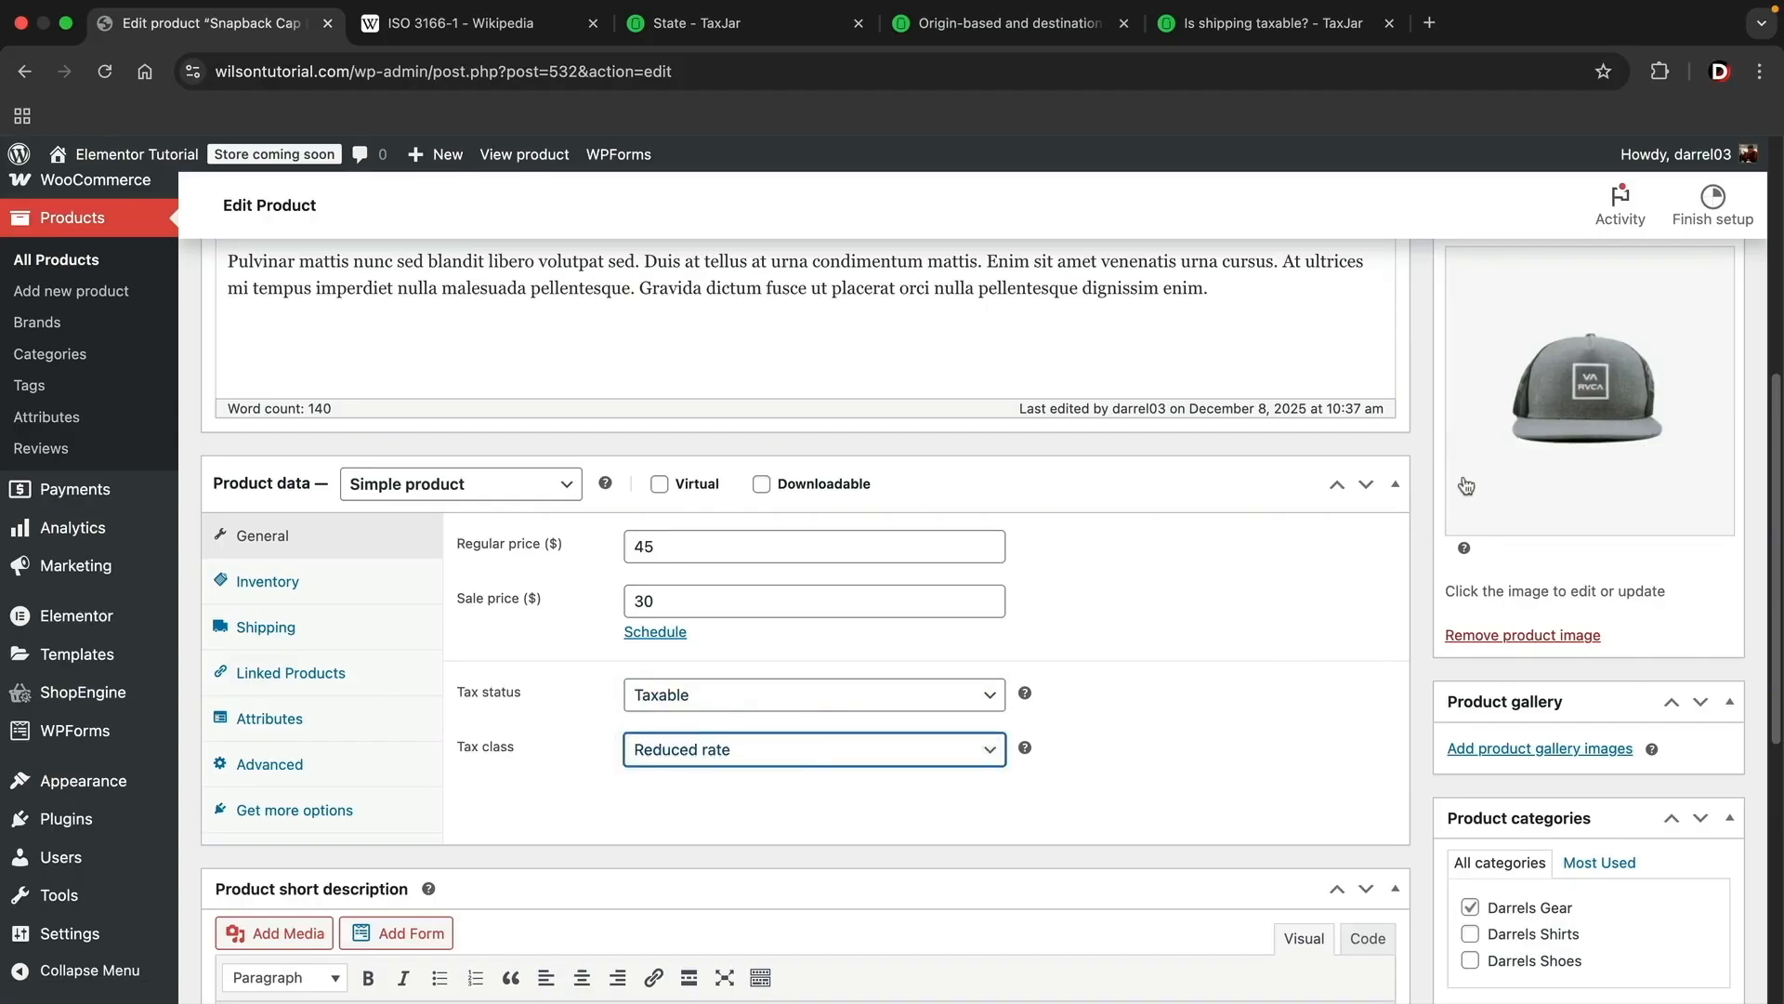
pyautogui.scroll(5, 1120, 625)
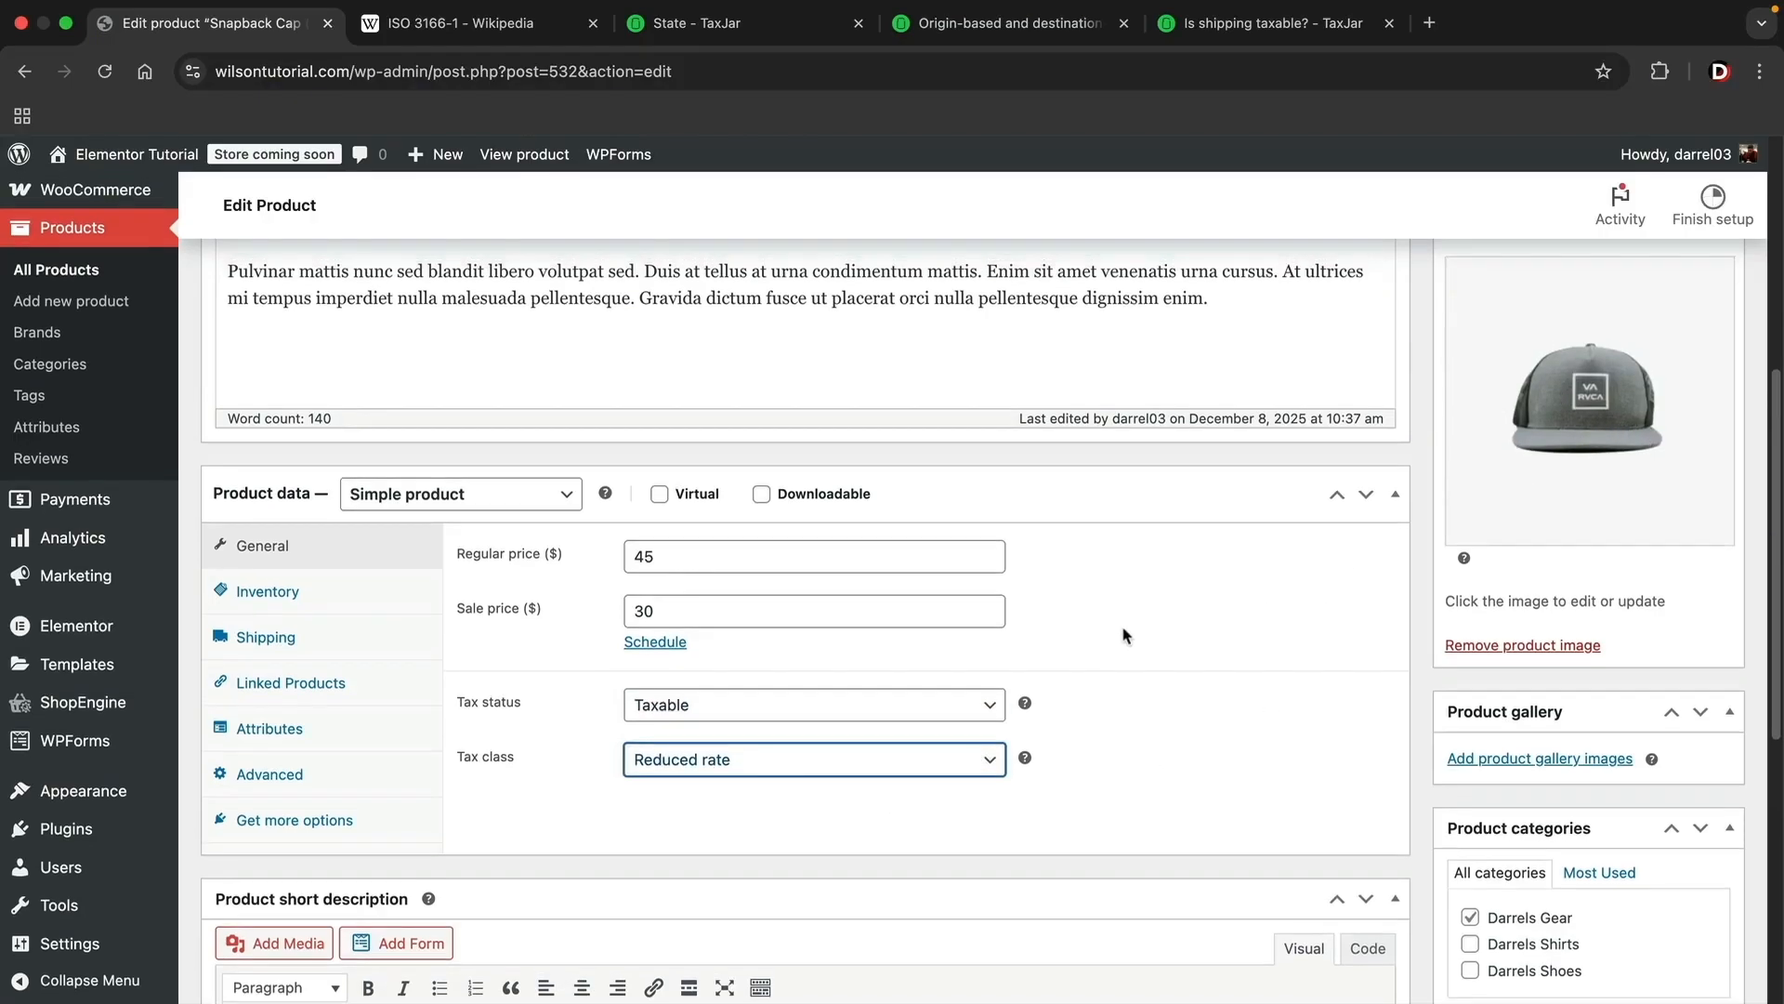
pyautogui.click(1692, 476)
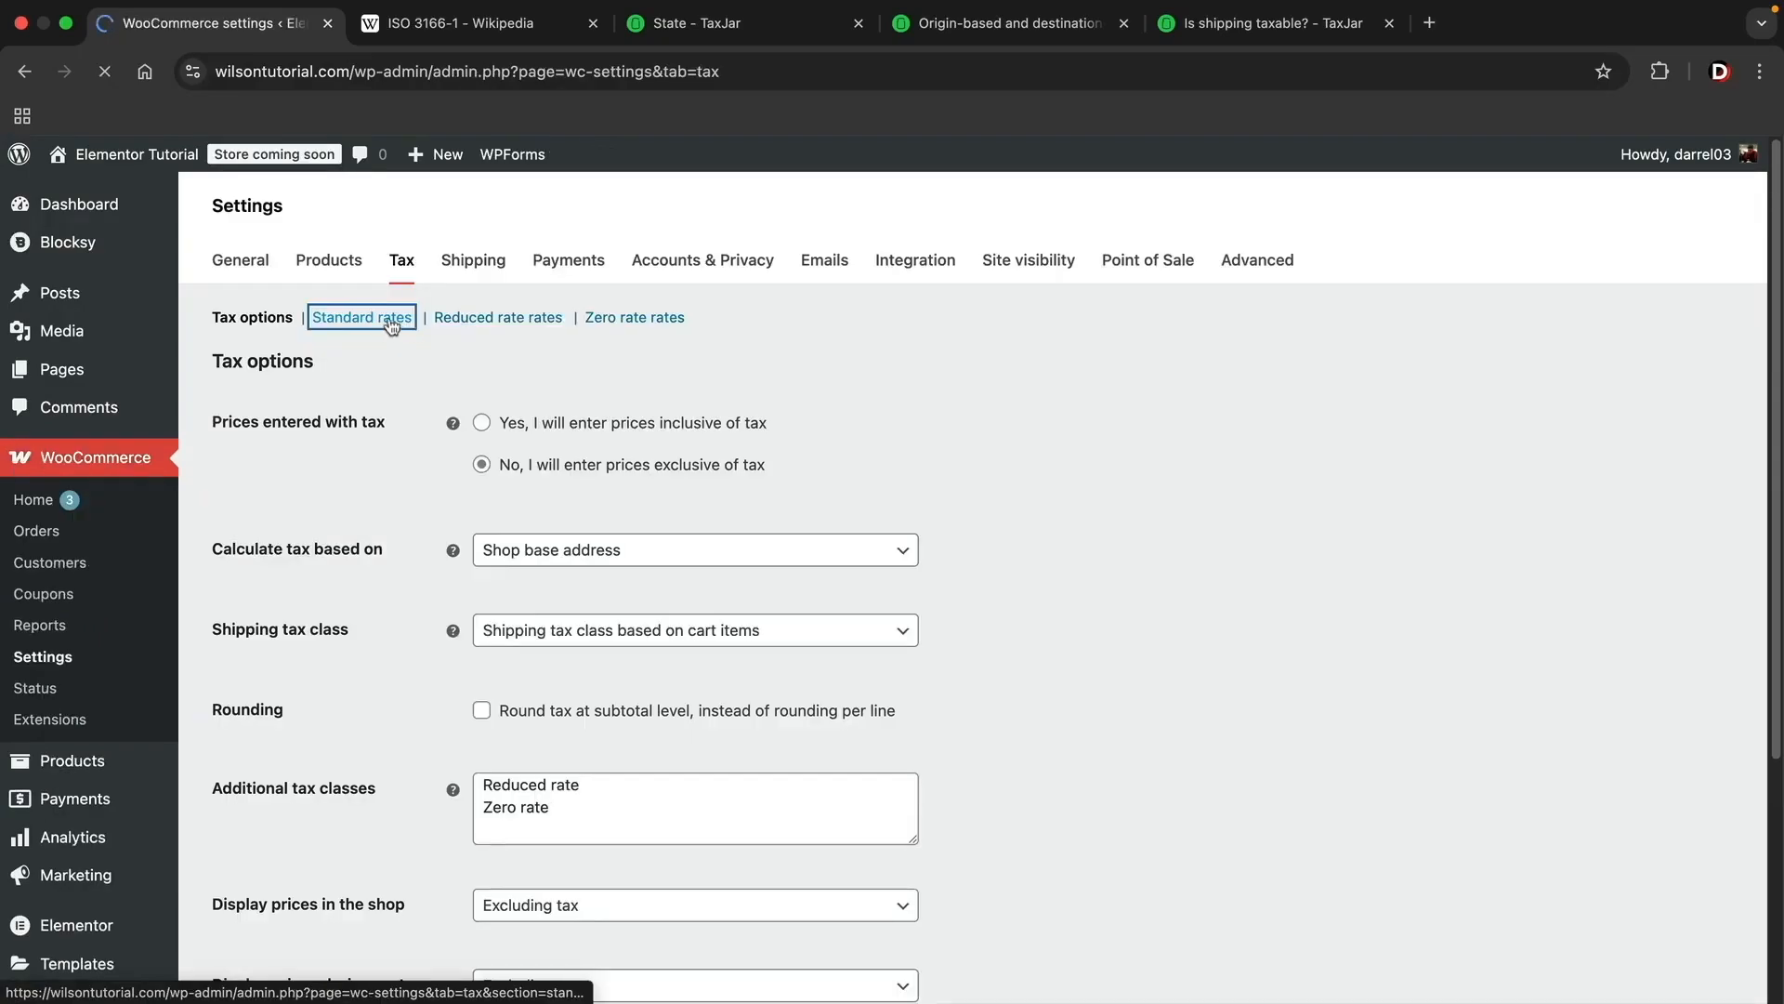
# Step: Compare the rate percentages for the California rows in WooCommerce's standard and reduced tax rates
pyautogui.click(377, 318)
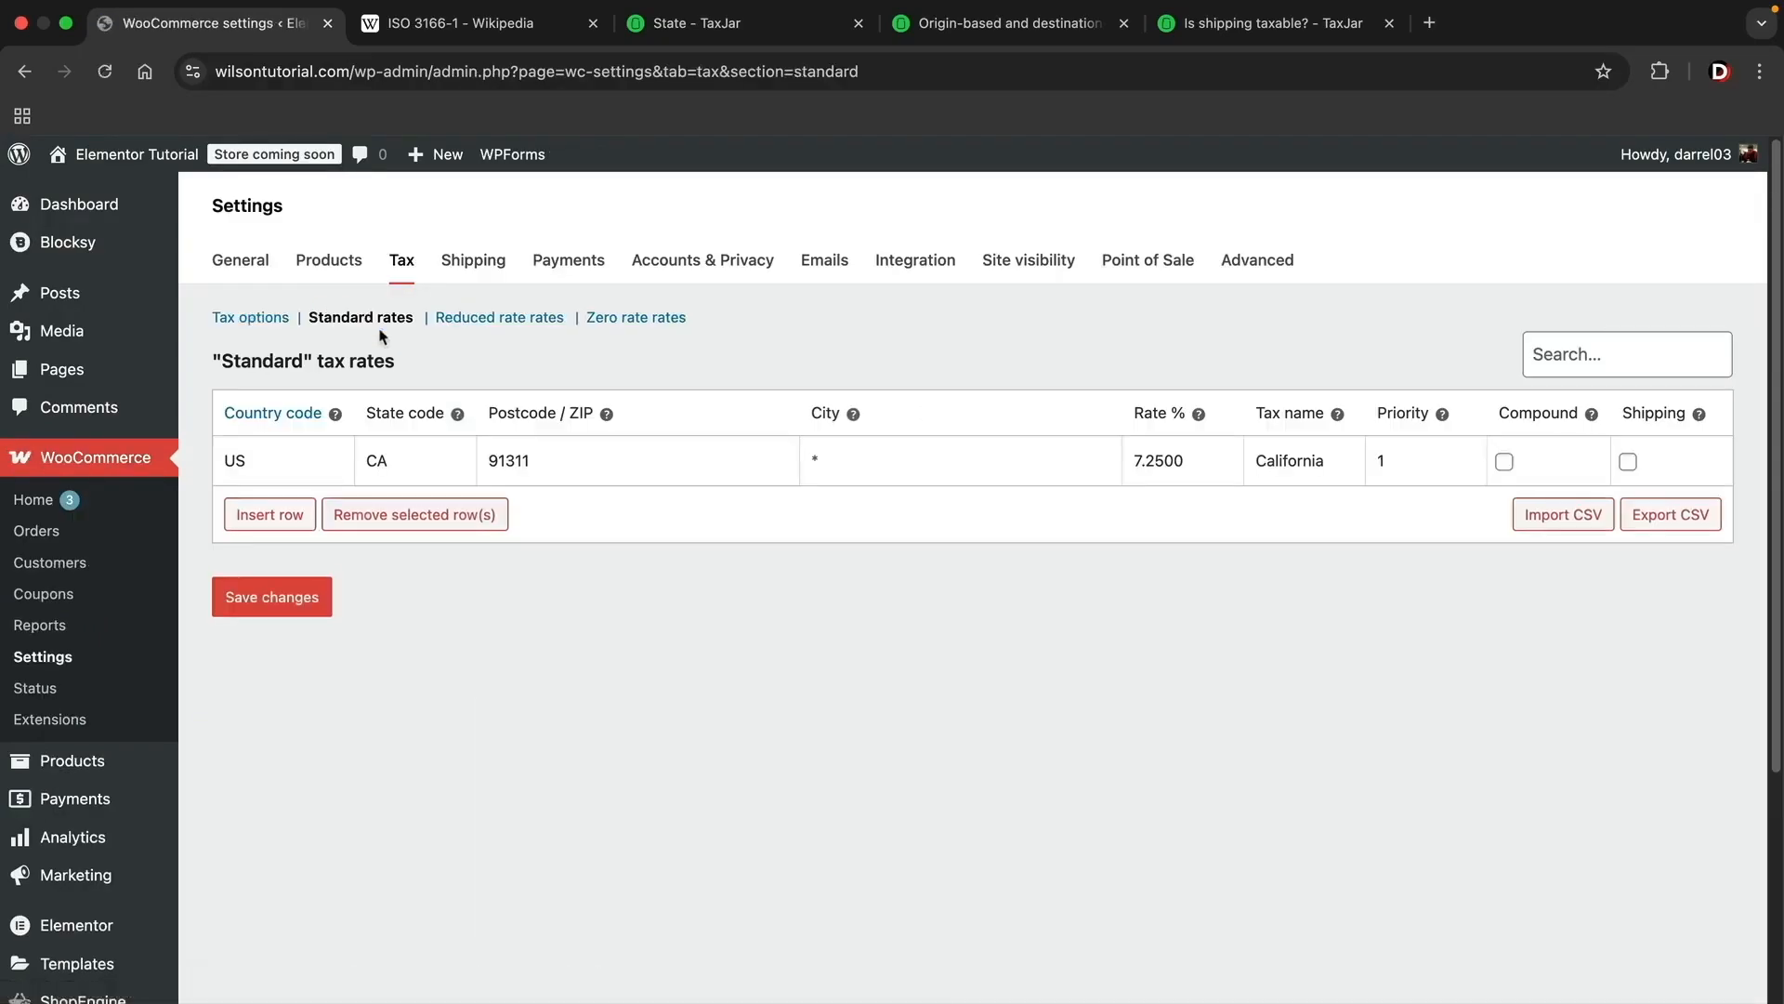
pyautogui.doubleClick(1181, 455)
pyautogui.click(525, 318)
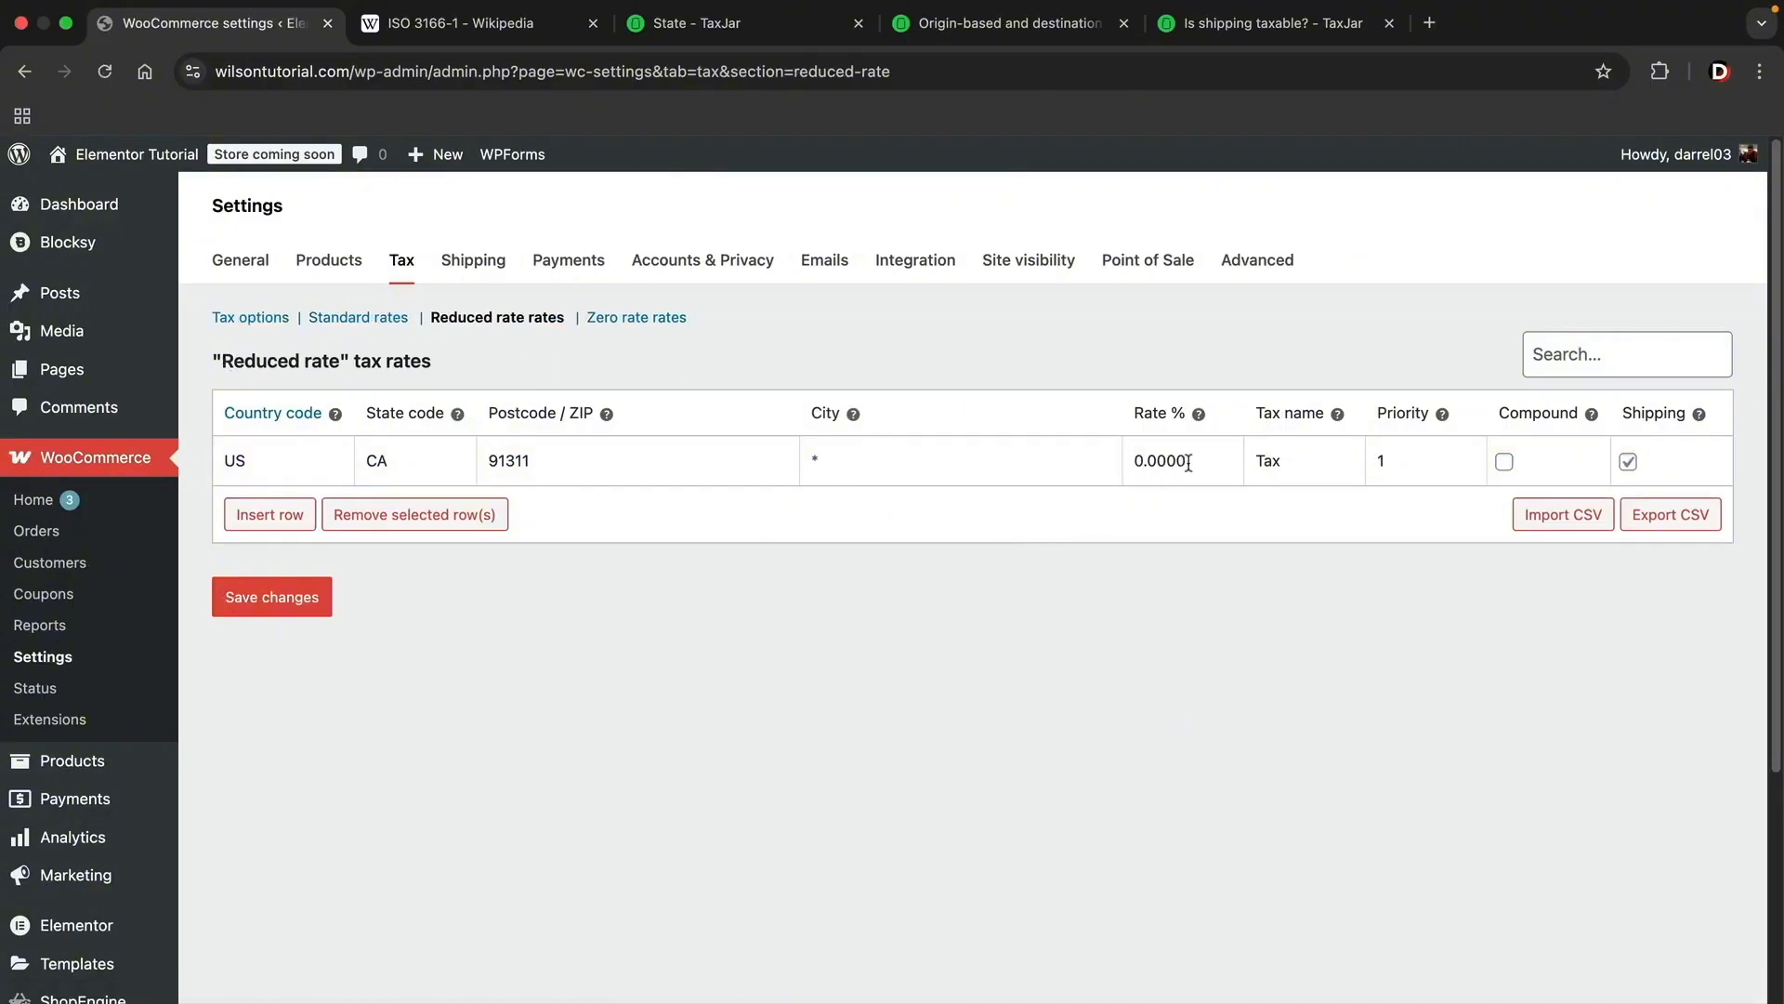
pyautogui.doubleClick(1190, 460)
pyautogui.click(1026, 531)
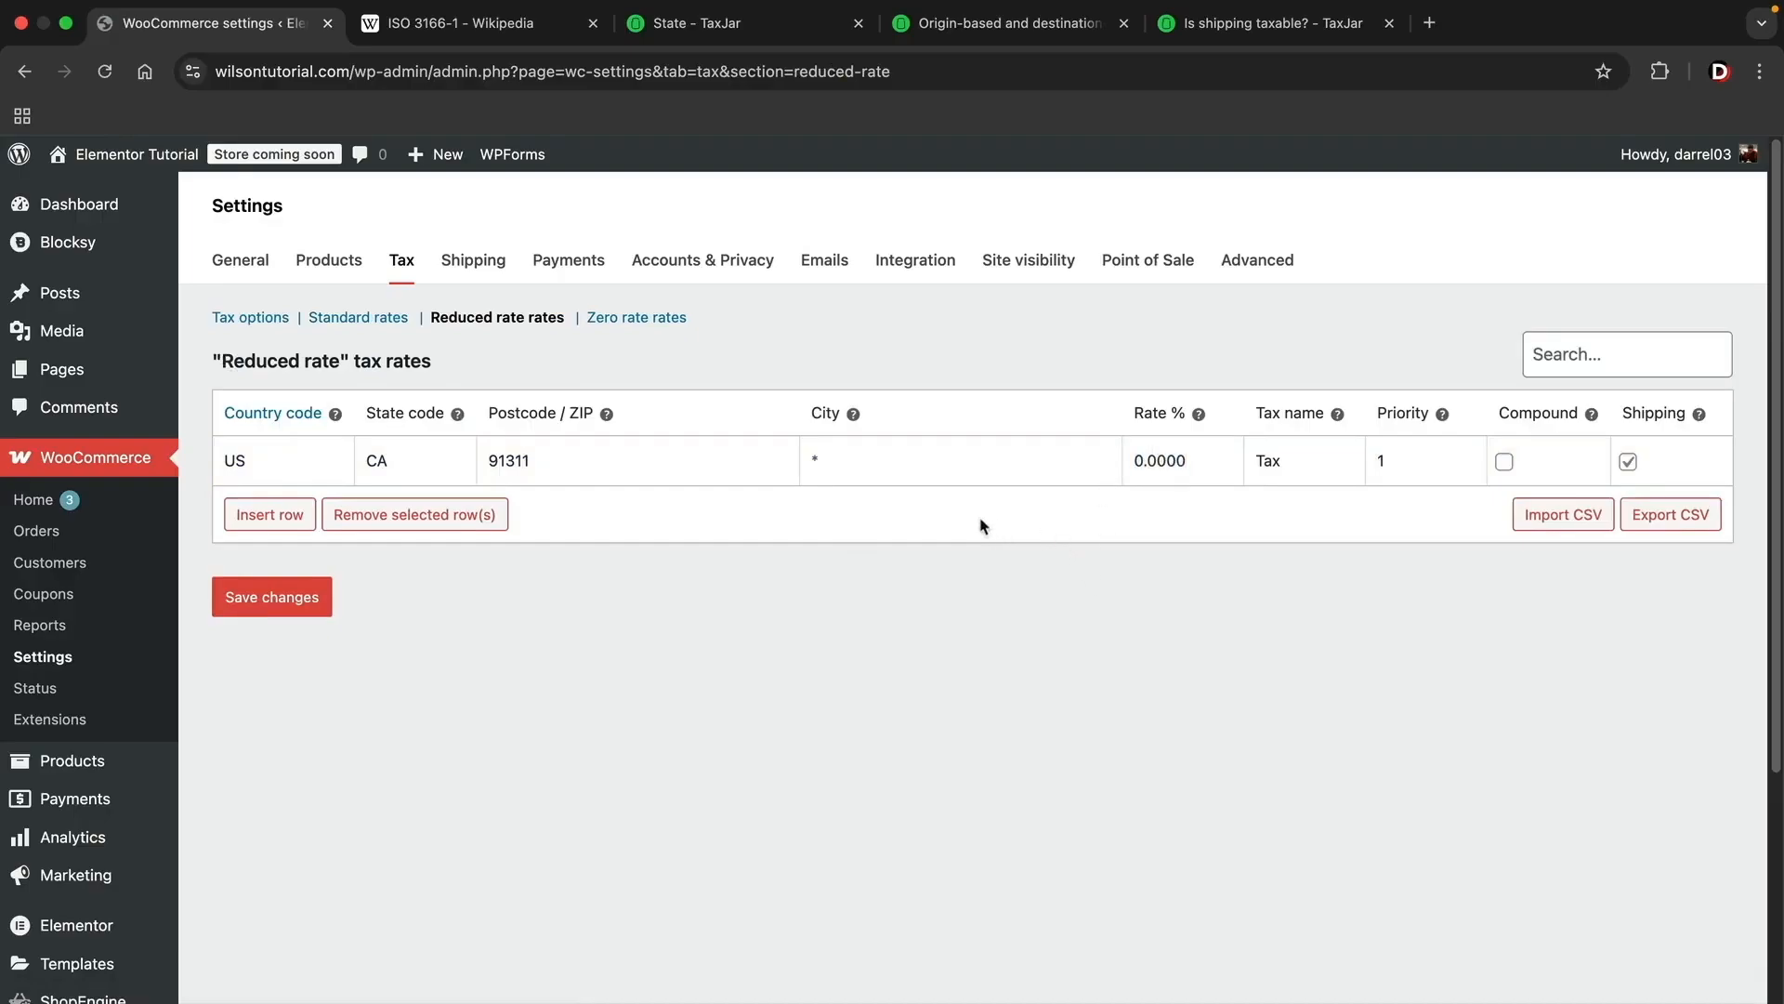